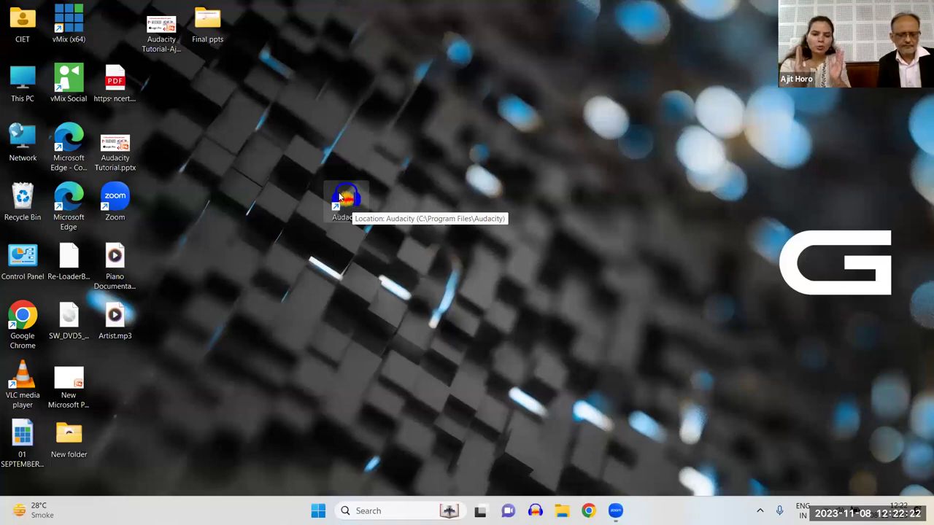
# - Launch Audacity and restore its window, shifting it slightly and widening it to the right
pyautogui.doubleClick(345, 200)
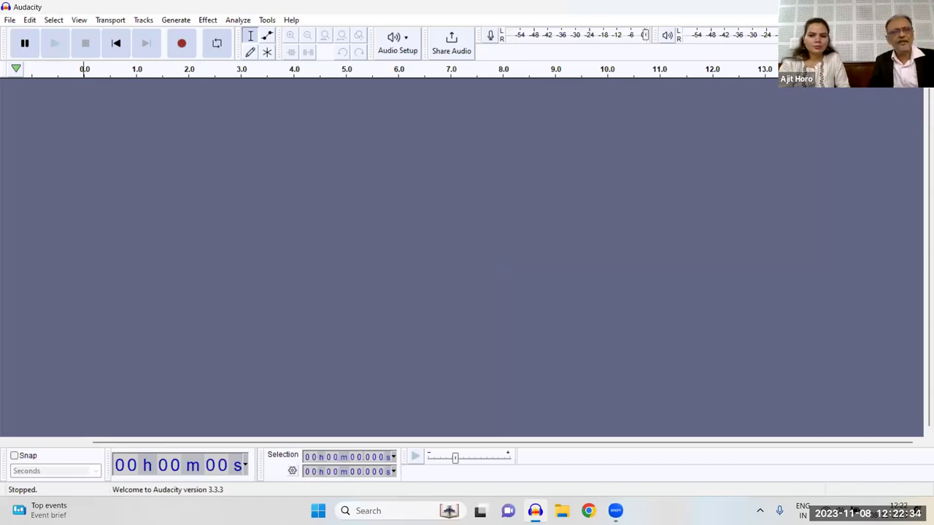
pyautogui.click(893, 7)
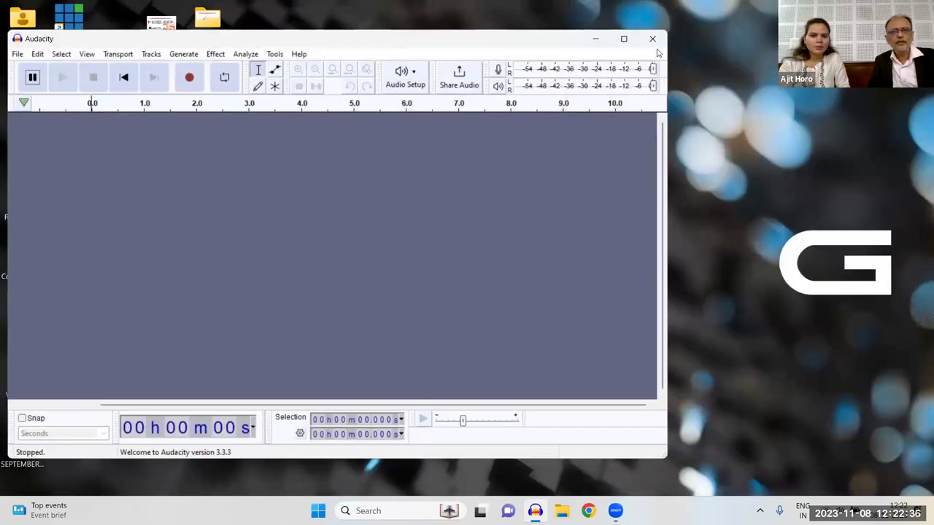
pyautogui.moveTo(380, 38); pyautogui.dragTo(386, 45)
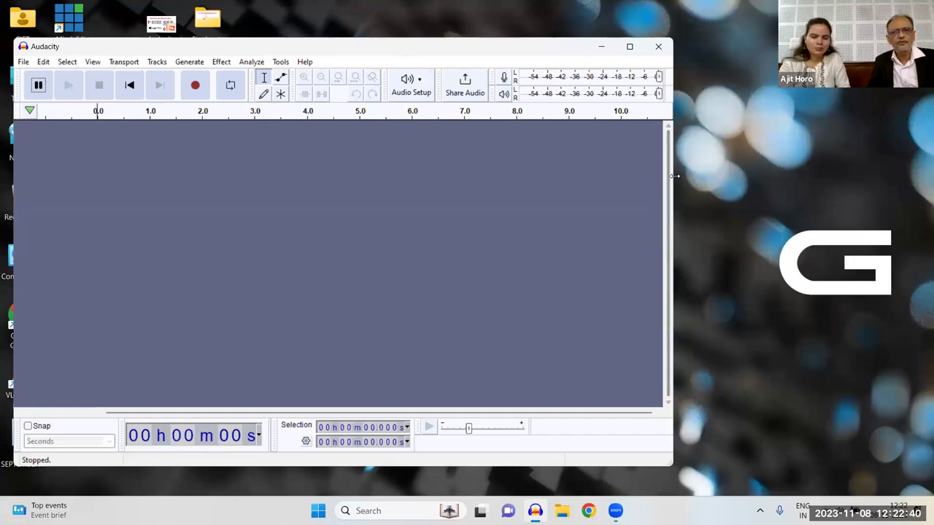
pyautogui.moveTo(675, 176); pyautogui.dragTo(926, 181)
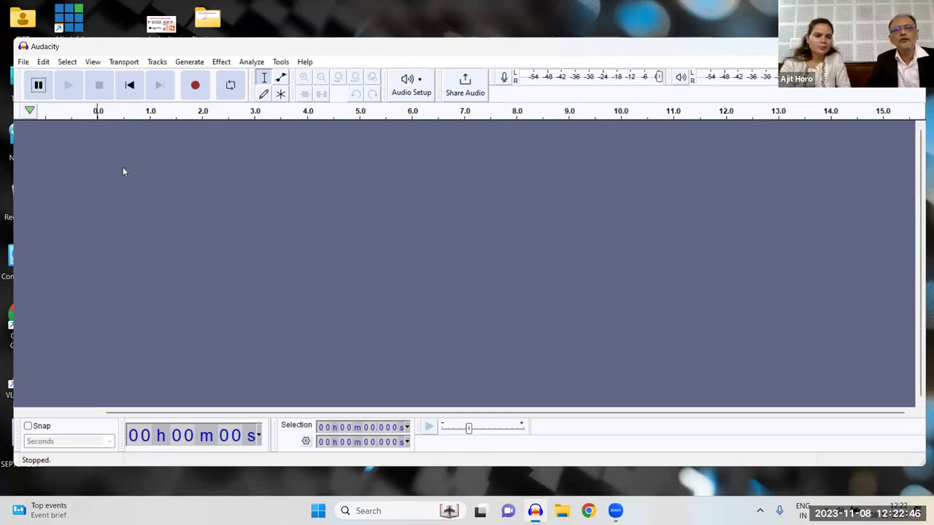
pyautogui.click(25, 63)
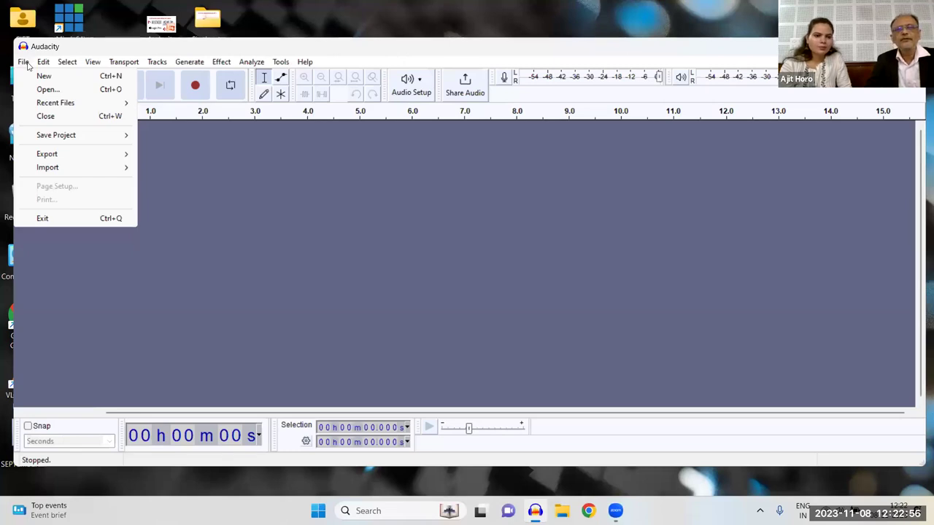
# - Create a new empty project and close the older Audacity project window
pyautogui.click(72, 78)
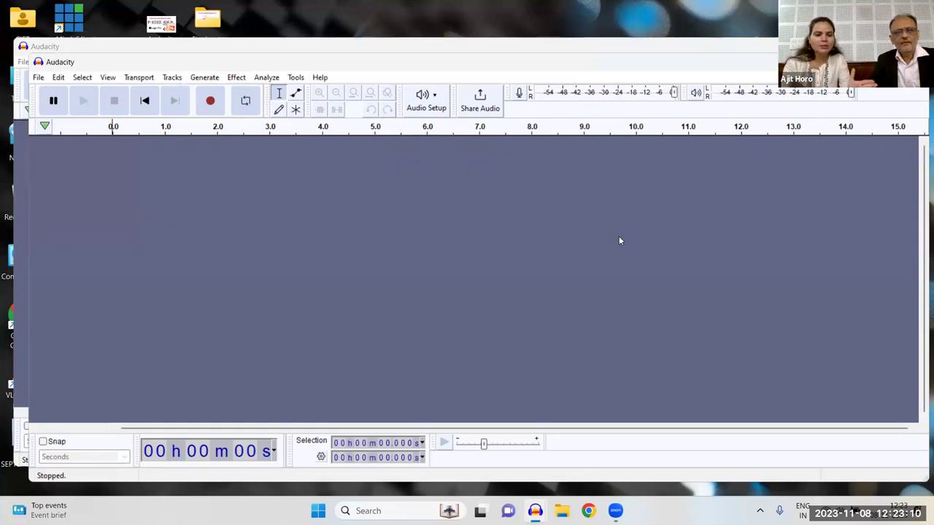
pyautogui.moveTo(545, 506)
pyautogui.click(528, 418)
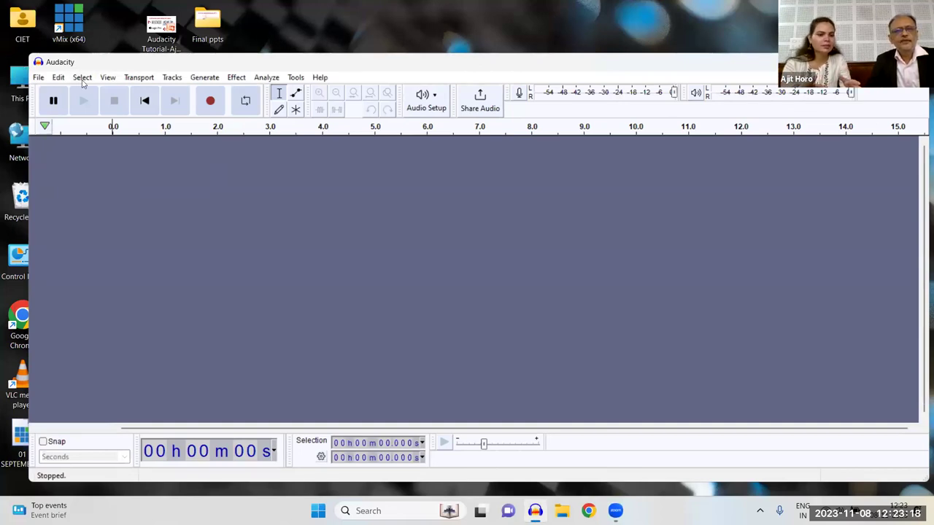
pyautogui.click(39, 79)
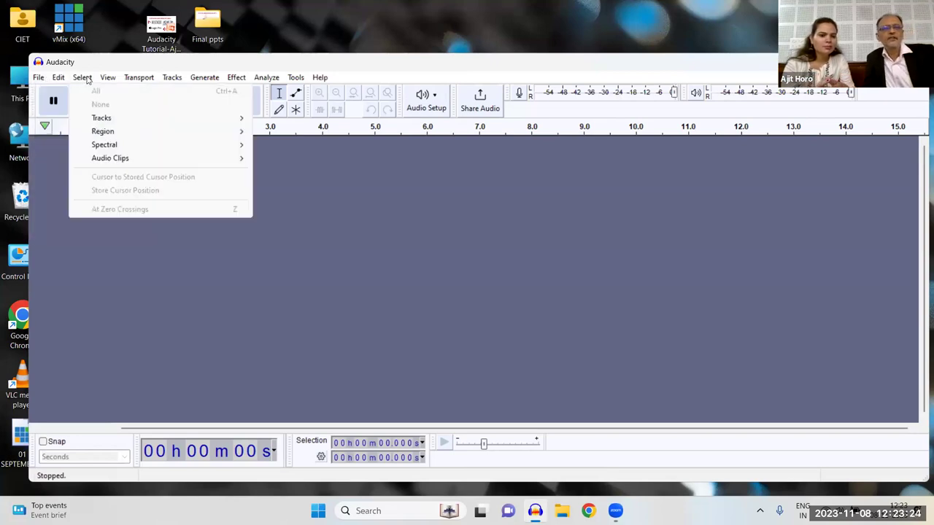
pyautogui.moveTo(178, 79)
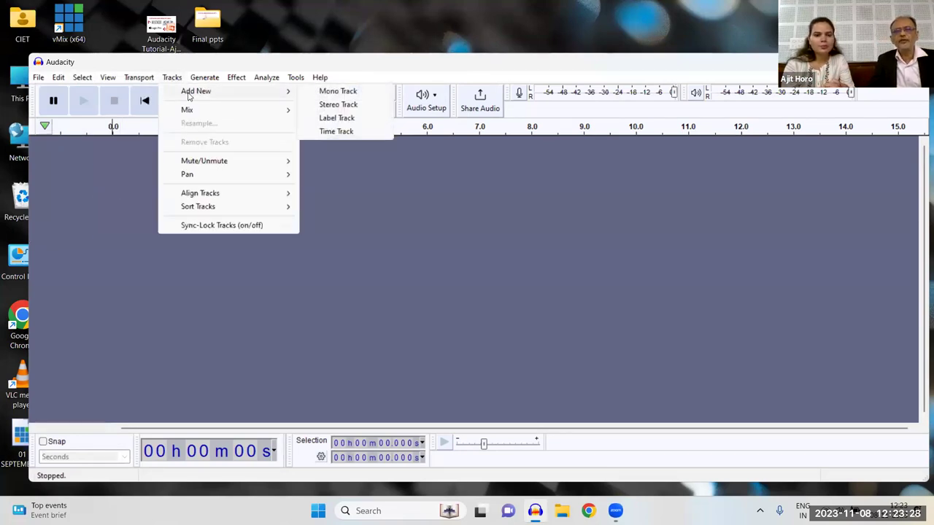
# - Add an empty mono track, Audio 1, via Tracks > Add New > Mono Track
pyautogui.click(354, 92)
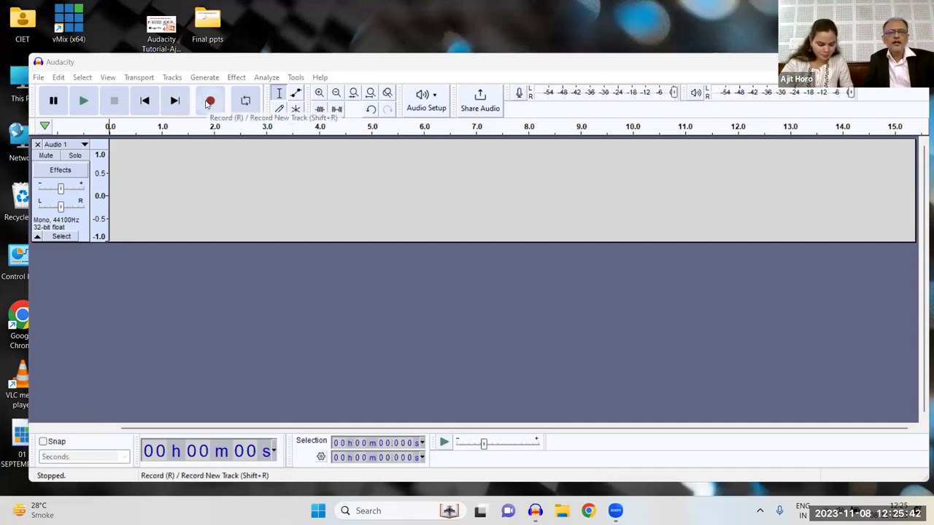
# - Start recording spoken narration, which lands on a new stereo track, Audio 2
pyautogui.click(209, 101)
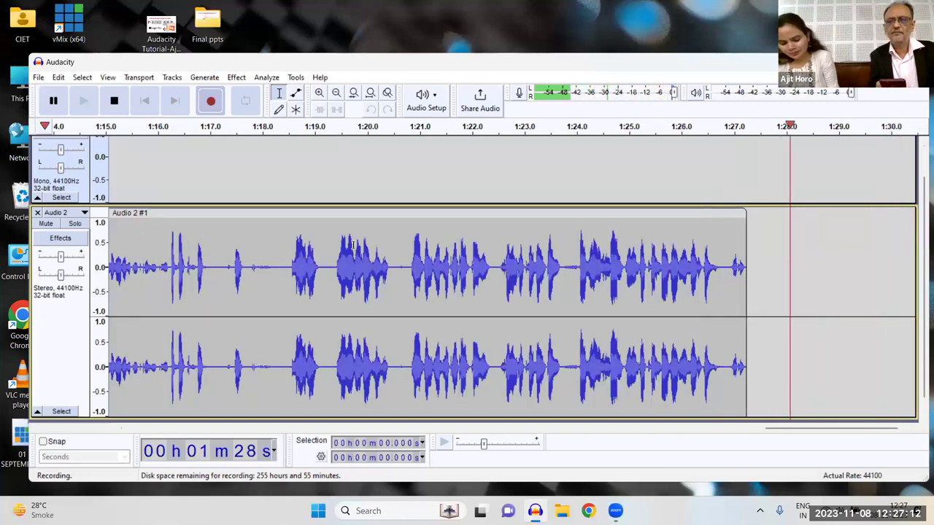
# - Stop recording near 1:28, then try deleting empty Audio 1 and dismiss the No Audio Selected warning
pyautogui.press('space')
pyautogui.scroll(1, 204, 282)
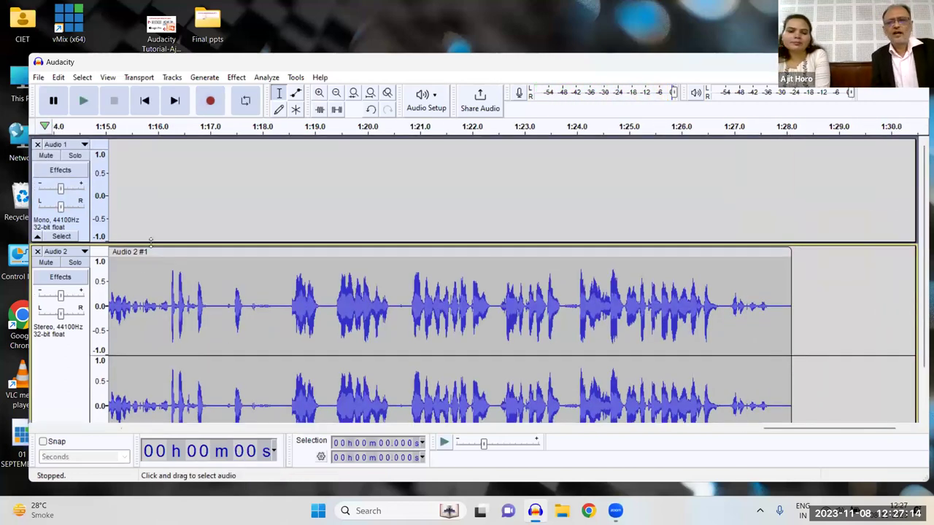
pyautogui.click(97, 146)
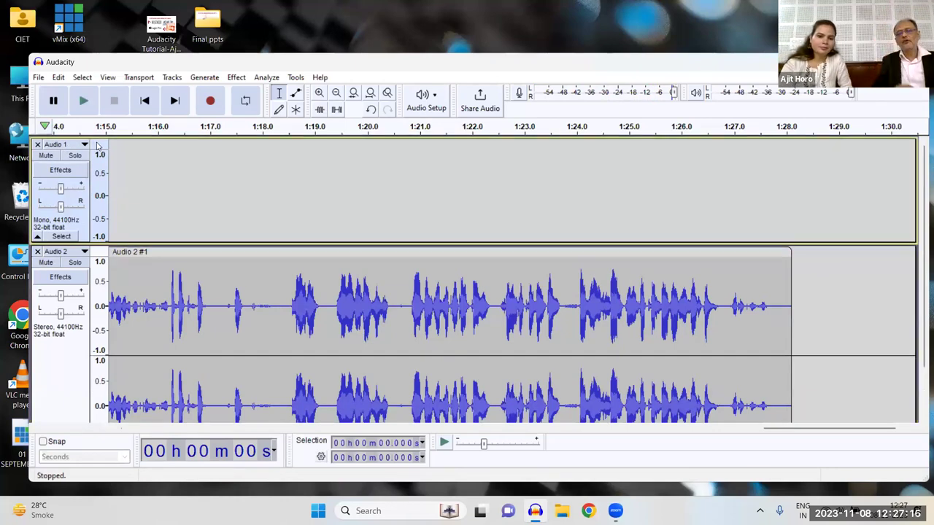
pyautogui.press('Delete')
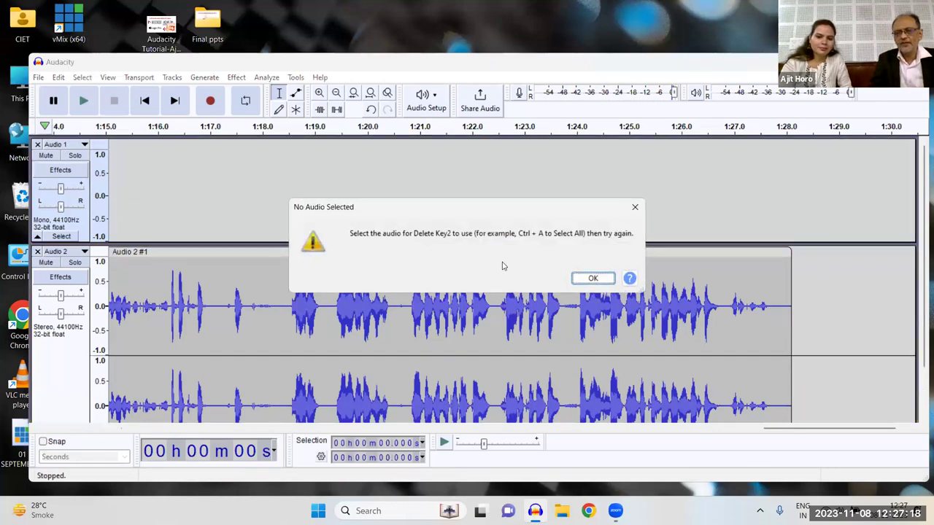
pyautogui.click(635, 209)
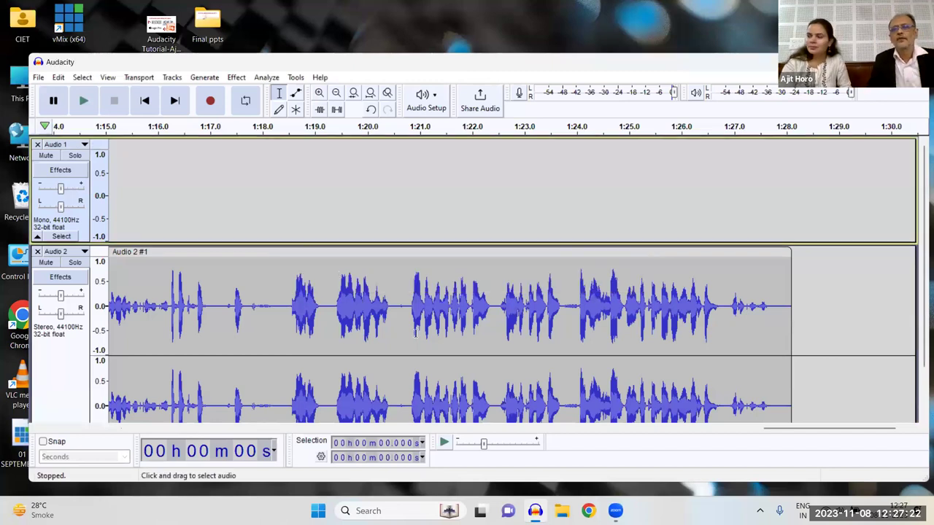
pyautogui.scroll(-2, 415, 333)
pyautogui.scroll(2, 187, 307)
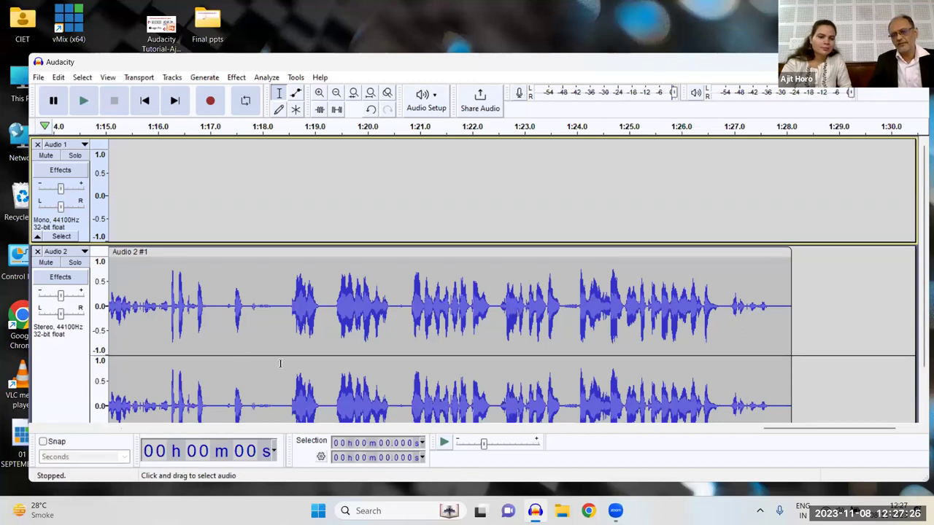
pyautogui.scroll(-2, 280, 363)
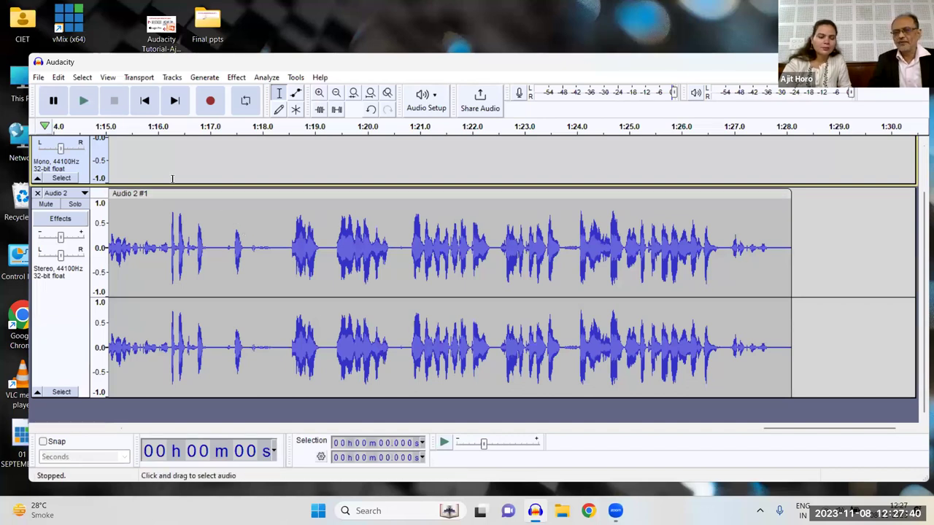
pyautogui.click(337, 92)
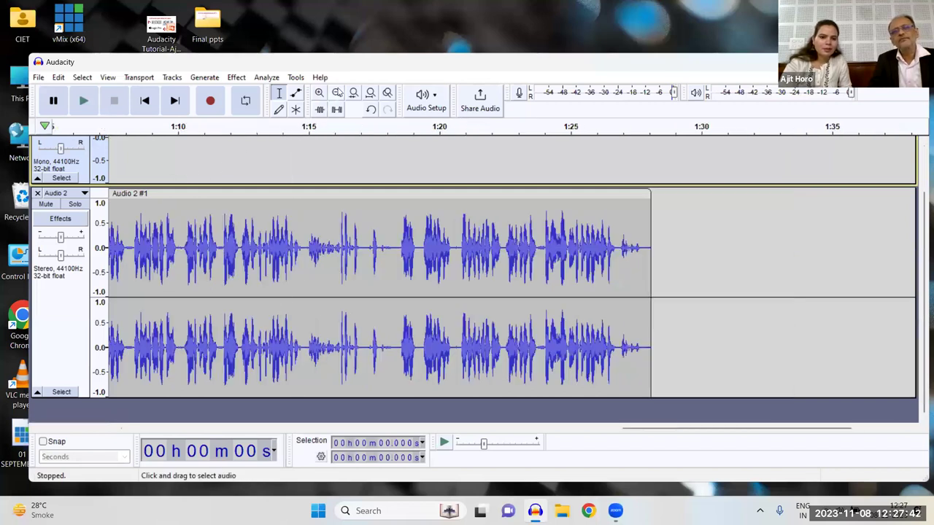
pyautogui.click(337, 92)
pyautogui.click(145, 99)
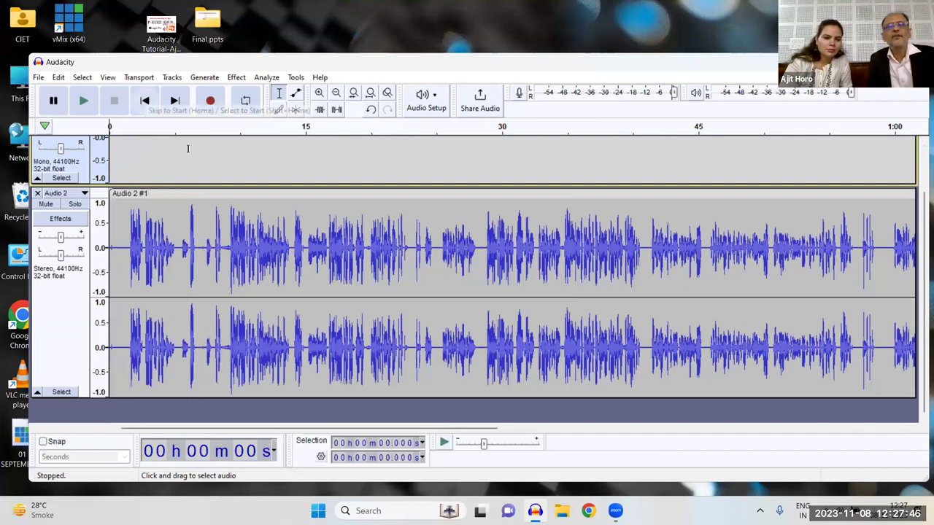
pyautogui.press('space')
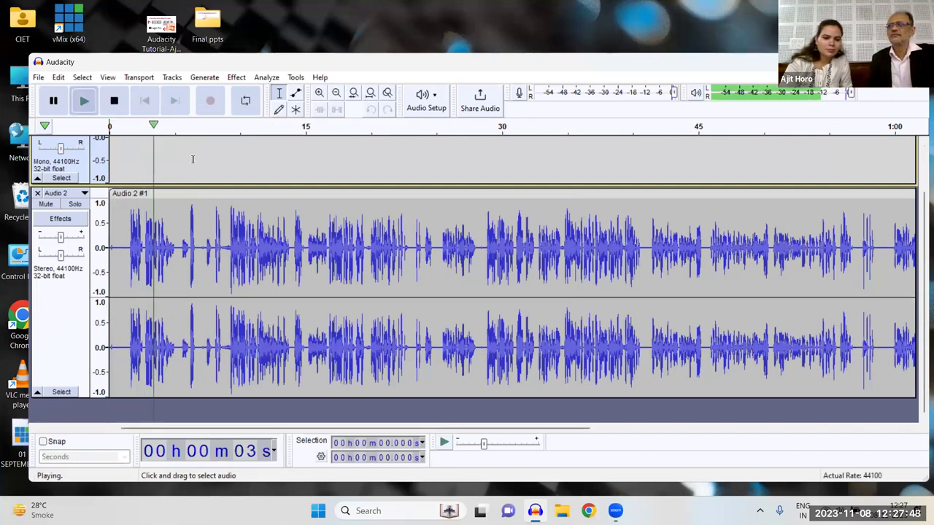
pyautogui.press('space')
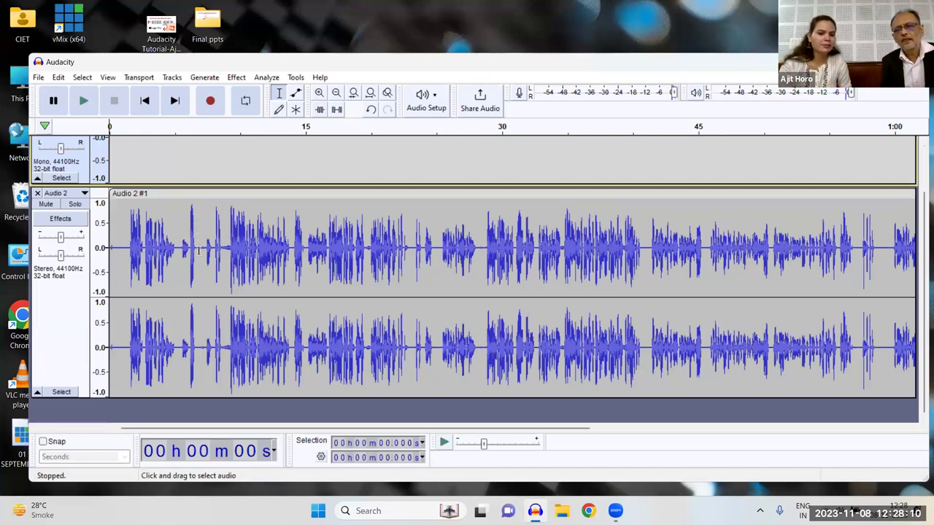
pyautogui.click(381, 54)
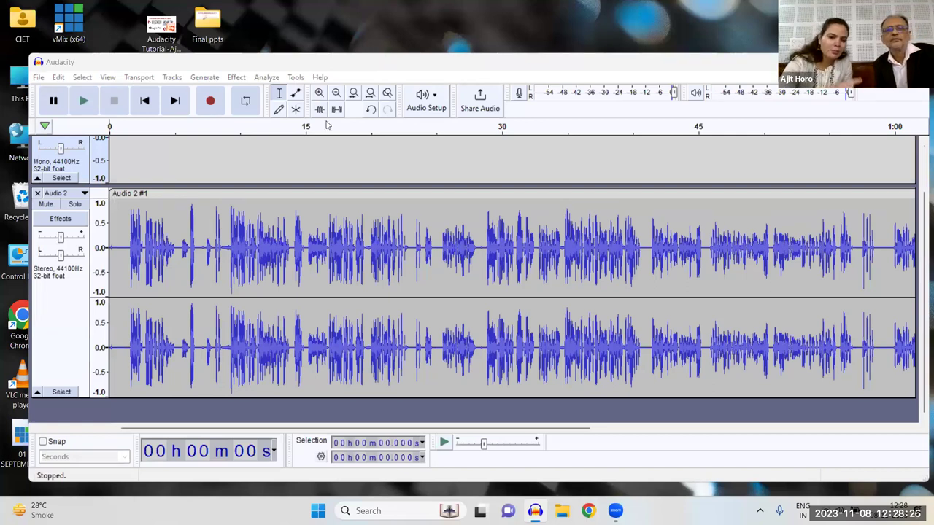
pyautogui.click(279, 93)
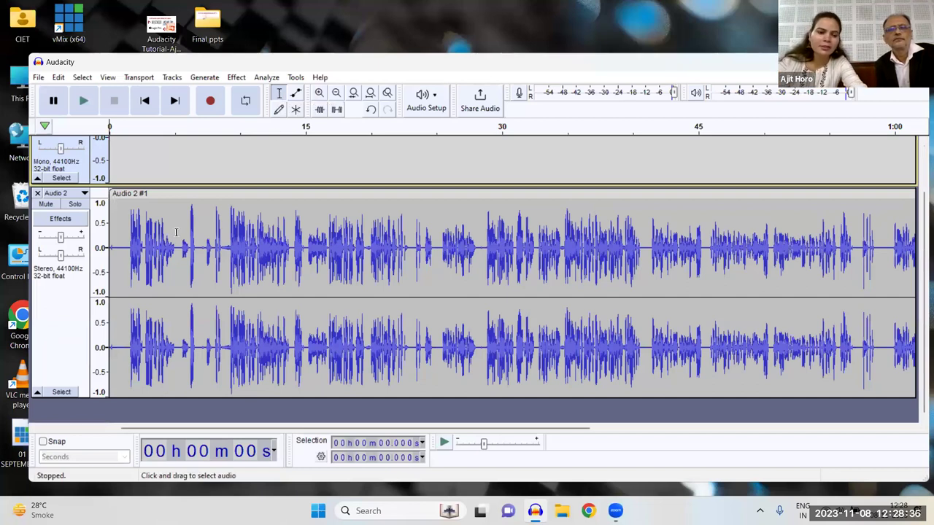
pyautogui.press('space')
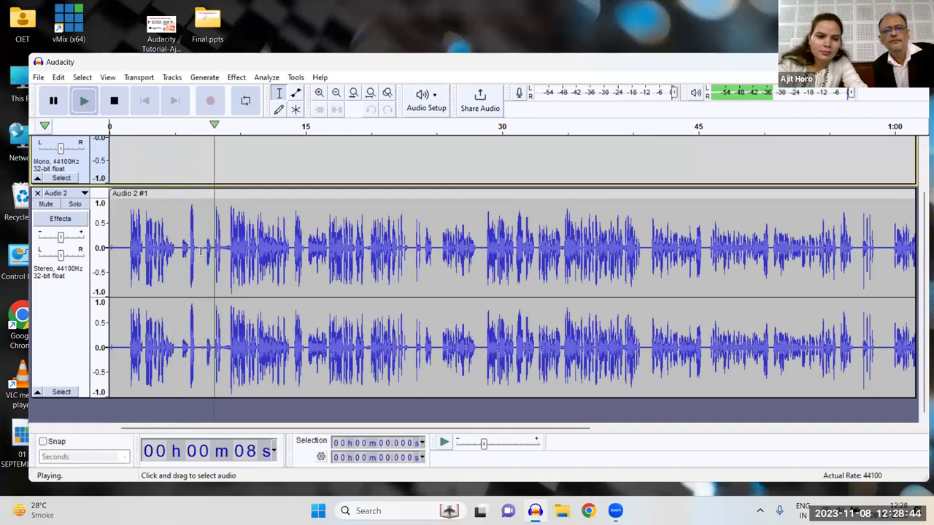
pyautogui.press('space')
# - Select the first 9.195 seconds of Audio 2, zoom in to check, and delete them
pyautogui.moveTo(225, 250); pyautogui.dragTo(107, 268)
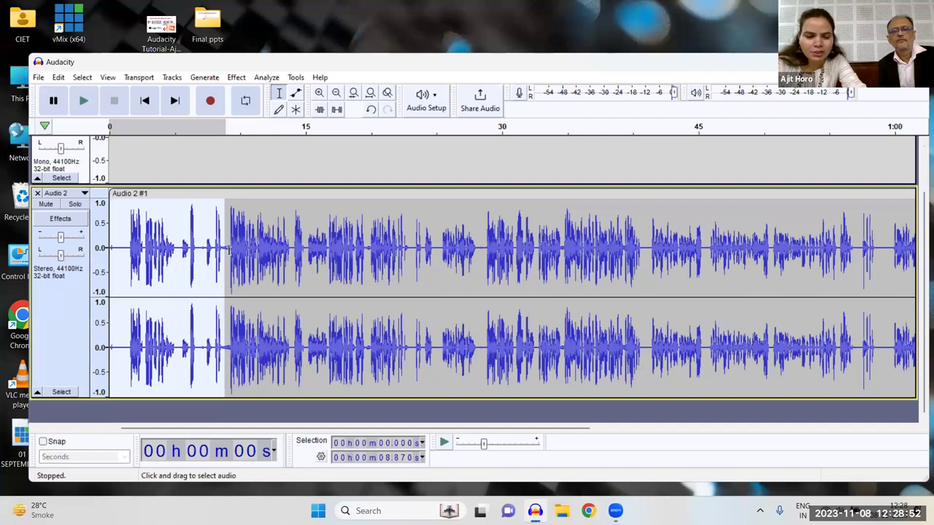
pyautogui.moveTo(230, 251); pyautogui.dragTo(107, 266)
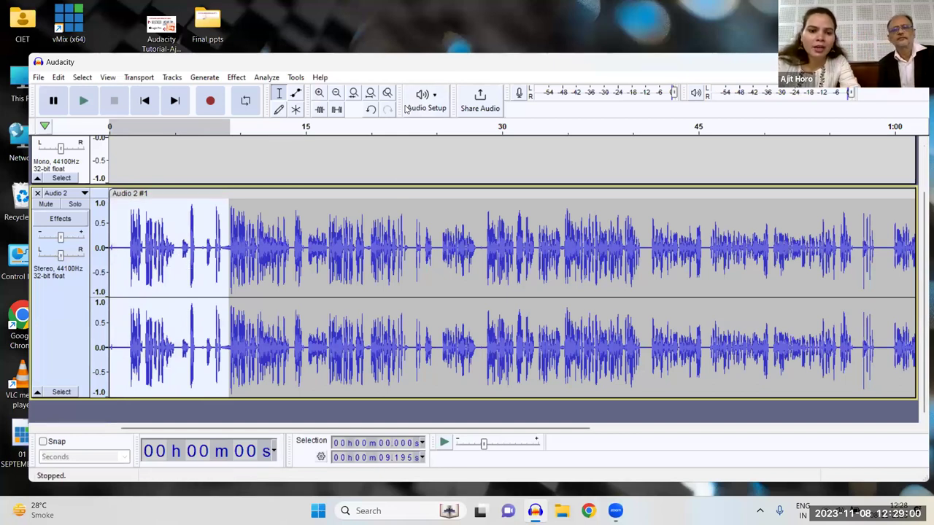
pyautogui.click(318, 93)
pyautogui.click(319, 93)
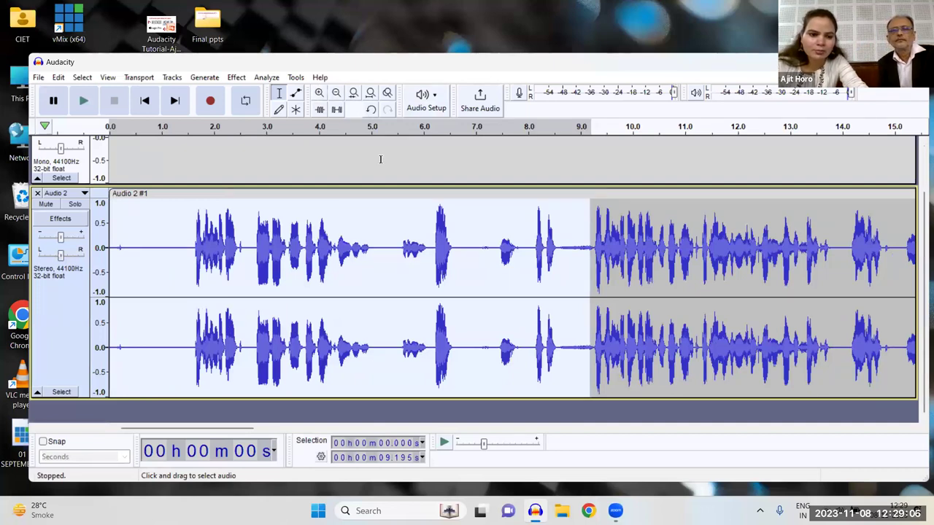
pyautogui.press('Delete')
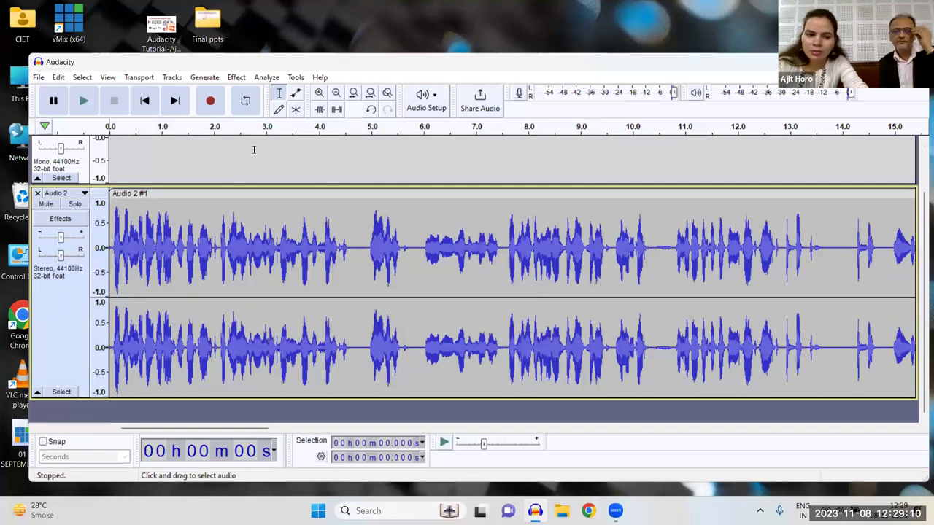
# - Play back to find the unwanted speech, then delete roughly 10.4–16 s from Audio 2
pyautogui.press('space')
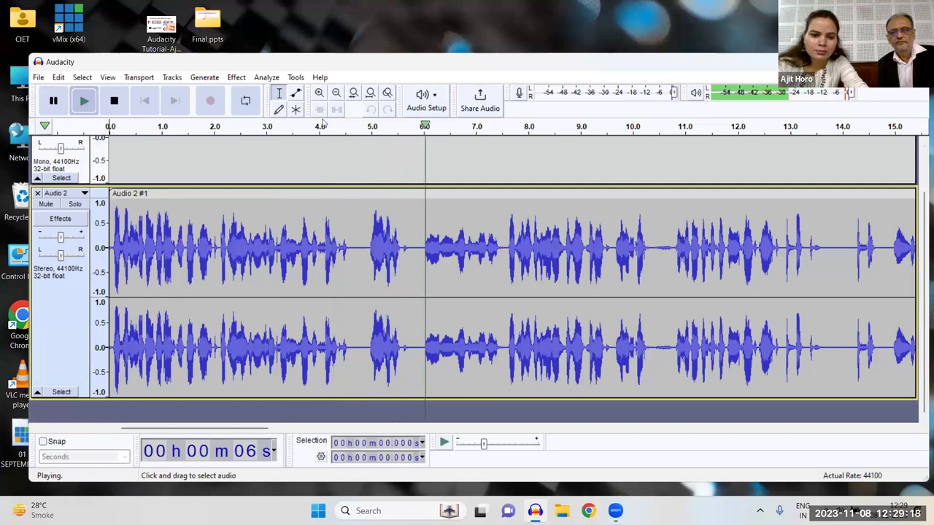
pyautogui.click(336, 92)
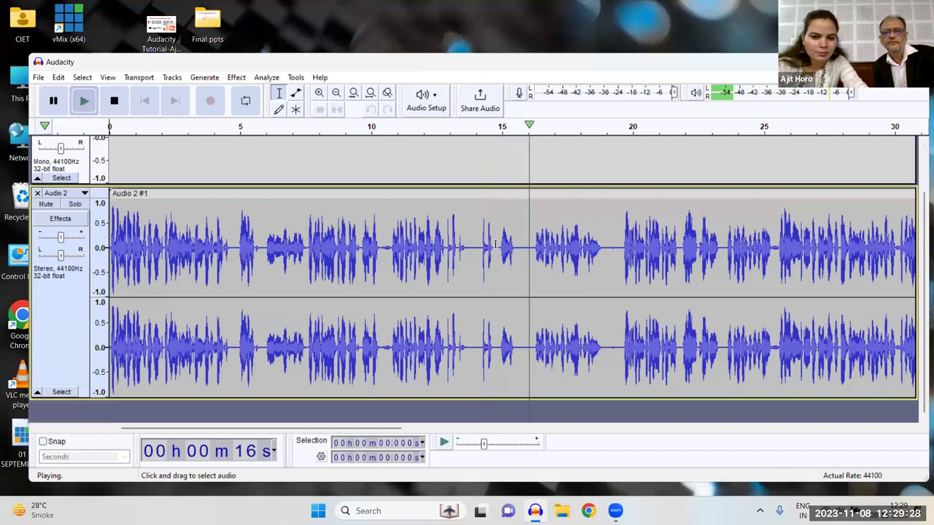
pyautogui.press('space')
pyautogui.moveTo(444, 252); pyautogui.dragTo(494, 254)
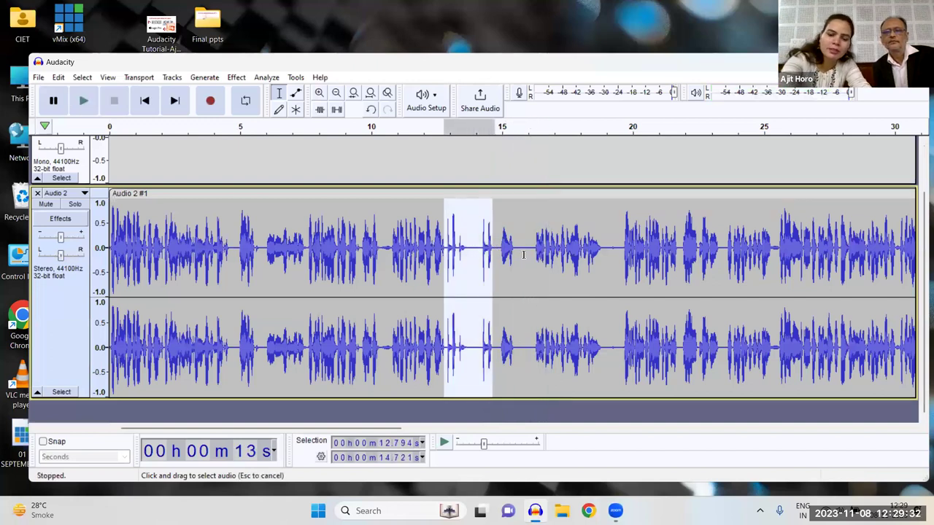
pyautogui.moveTo(432, 173); pyautogui.dragTo(528, 252)
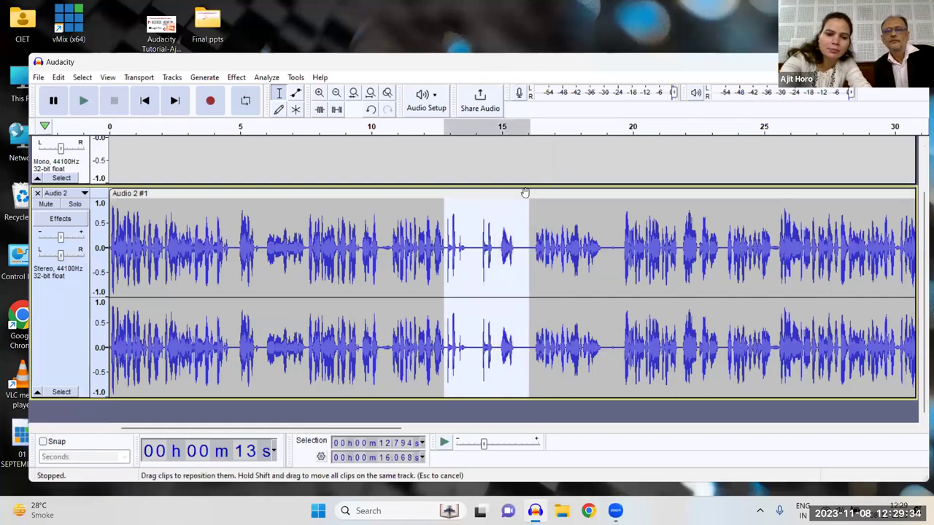
pyautogui.moveTo(380, 252)
pyautogui.mouseDown()
pyautogui.moveTo(533, 262)
pyautogui.moveTo(380, 252)
pyautogui.mouseUp()
pyautogui.press('Delete')
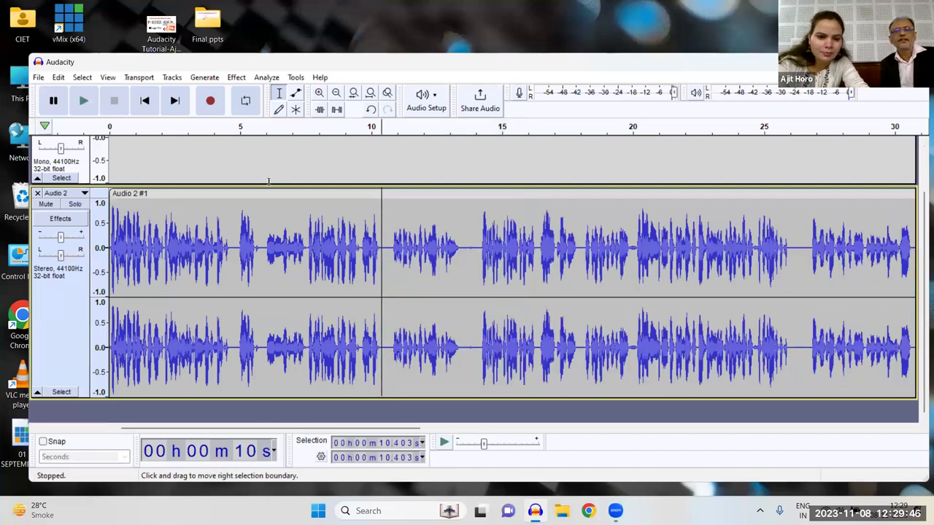
# - Play from 5.9 s, delete 41.05–45.19 s from Audio 2, and replay from about 38 s
pyautogui.click(264, 219)
pyautogui.press('space')
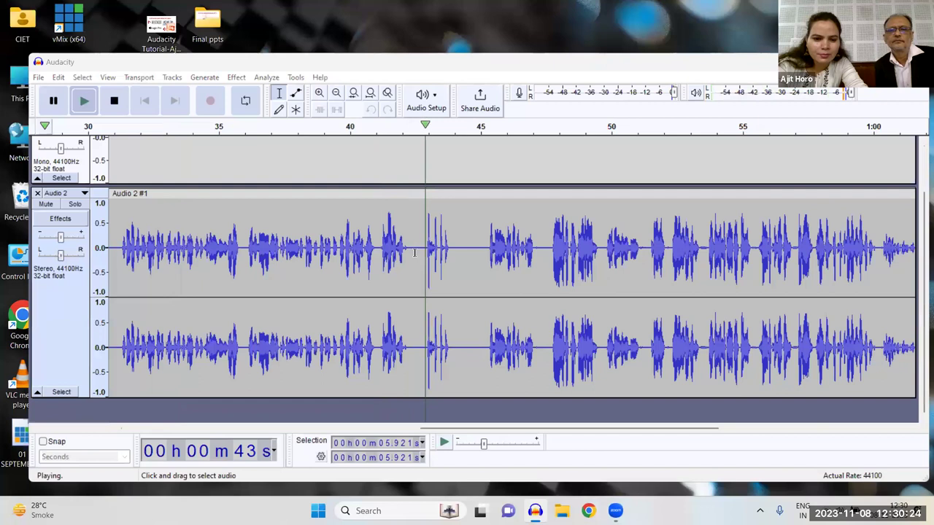
pyautogui.click(483, 254)
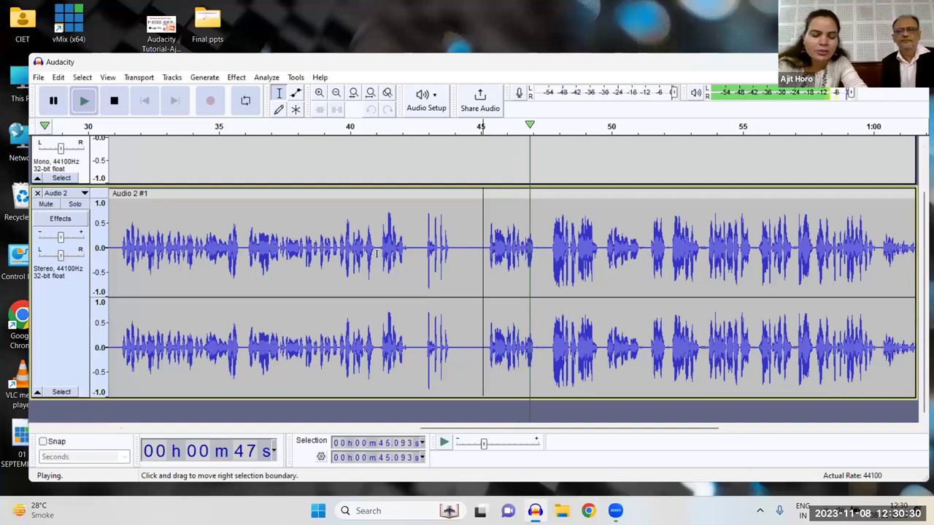
pyautogui.press('space')
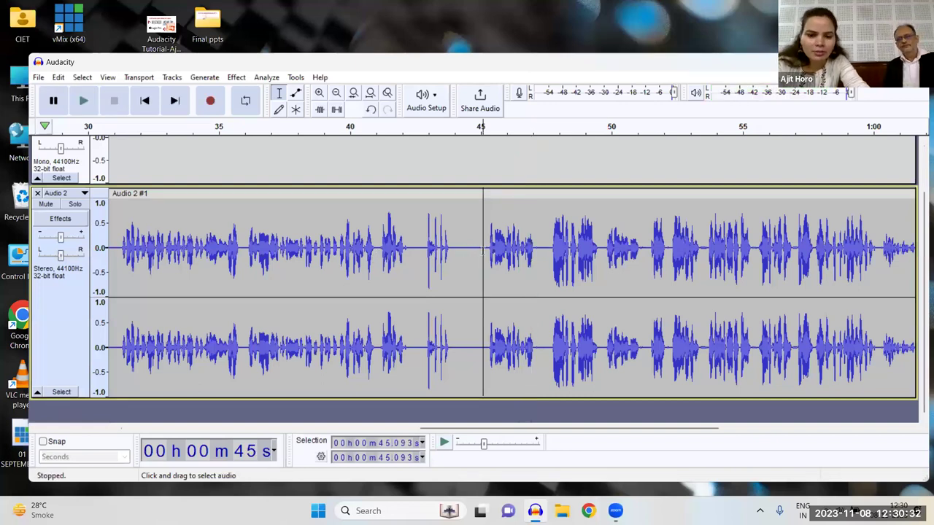
pyautogui.moveTo(484, 251); pyautogui.dragTo(378, 252)
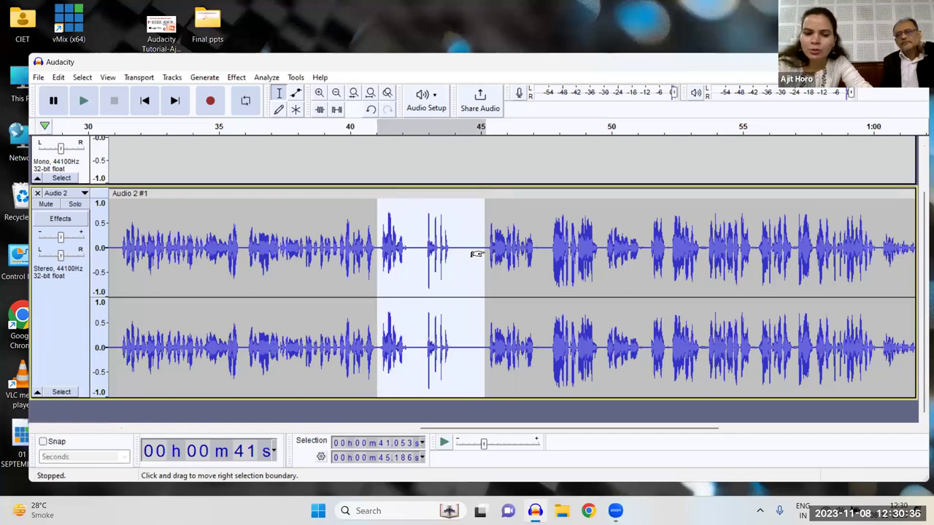
pyautogui.press('Delete')
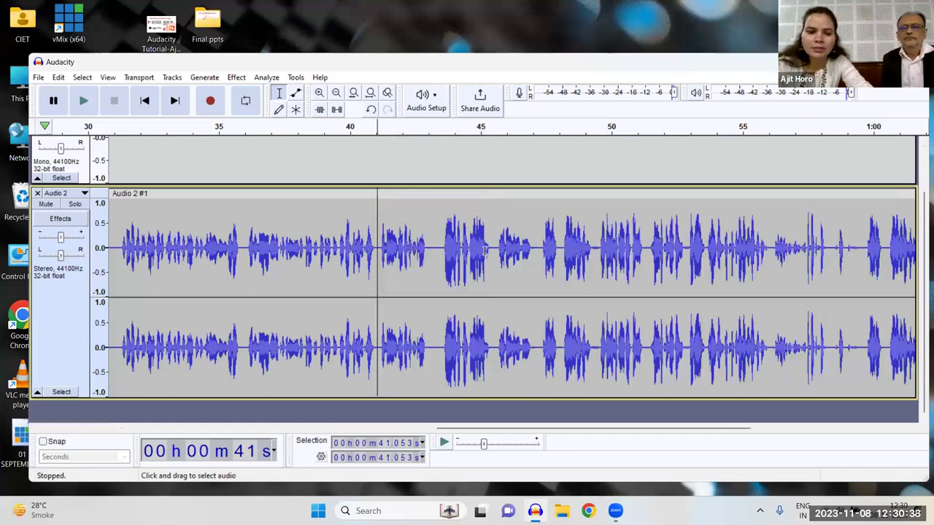
pyautogui.click(296, 250)
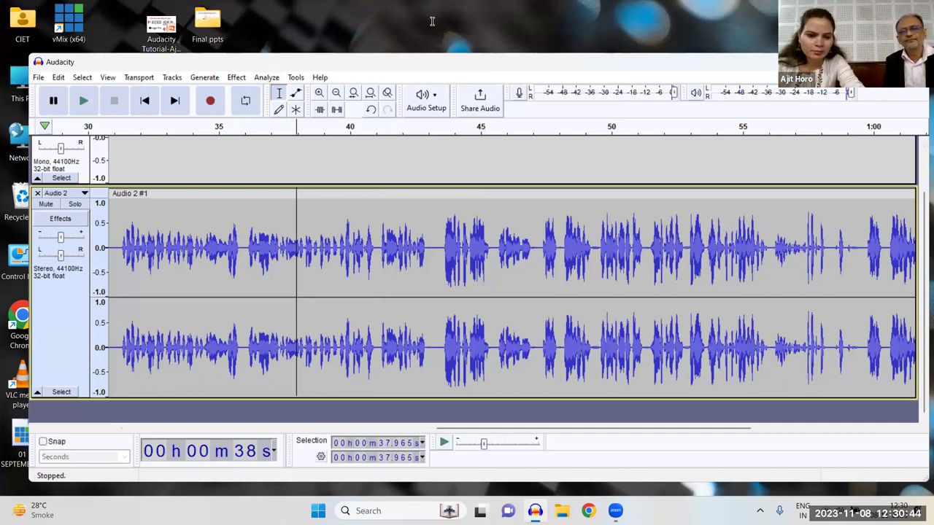
pyautogui.press('space')
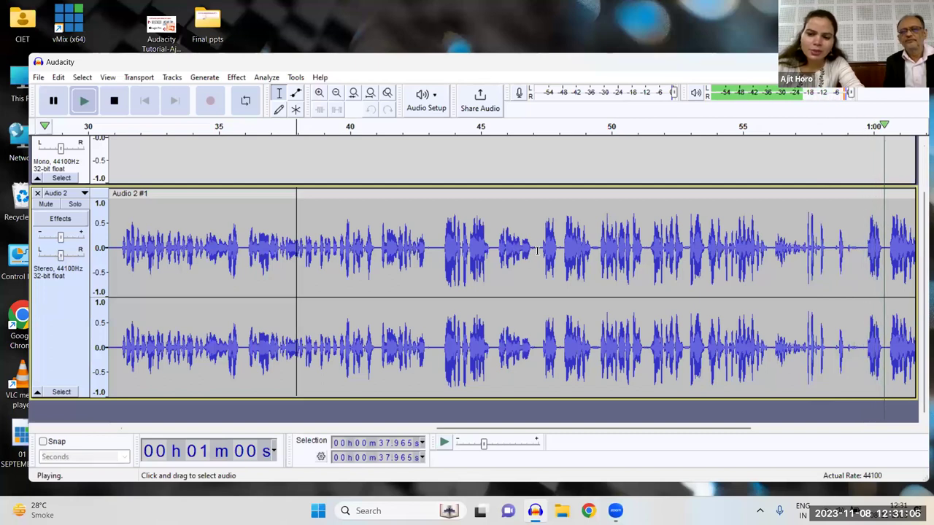
# - Delete 47.18–59.61 s from Audio 2, then trim the 55.66–57.68 s tail and replay the ending
pyautogui.moveTo(537, 251); pyautogui.dragTo(863, 261)
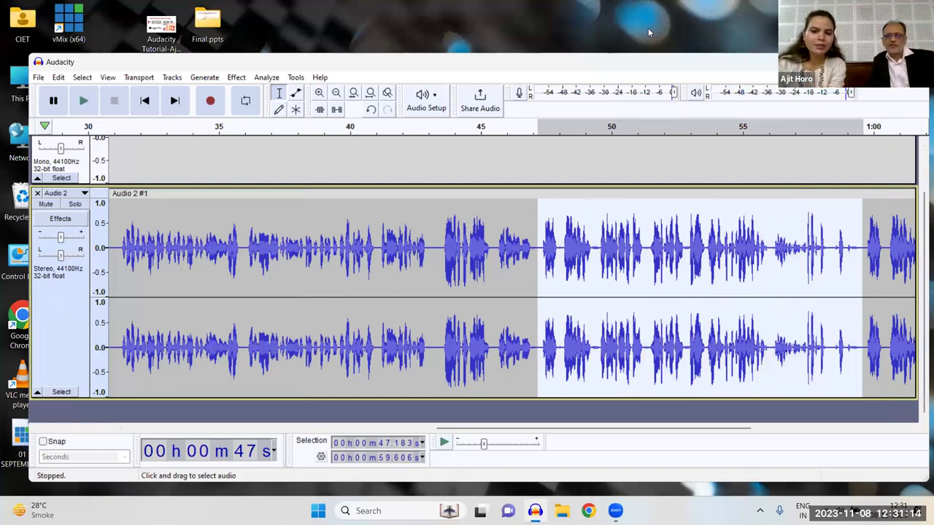
pyautogui.press('Delete')
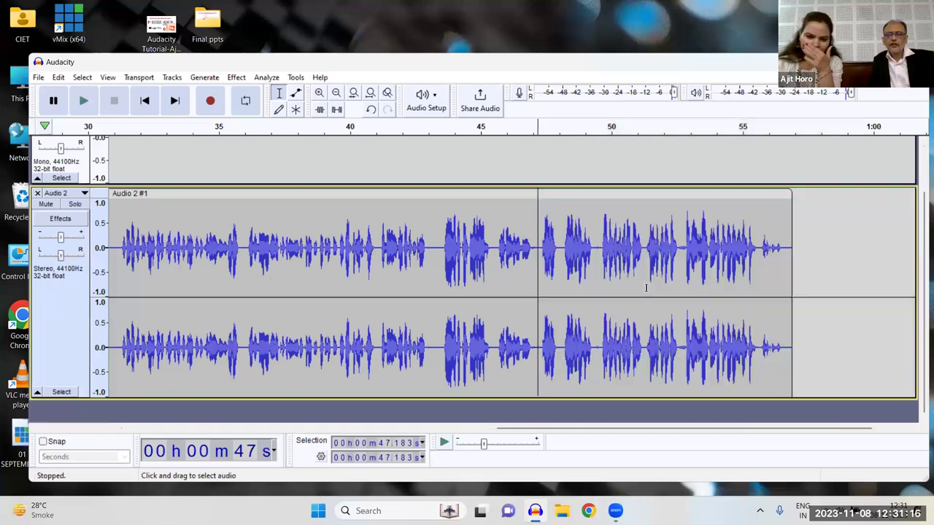
pyautogui.click(448, 261)
pyautogui.press('space')
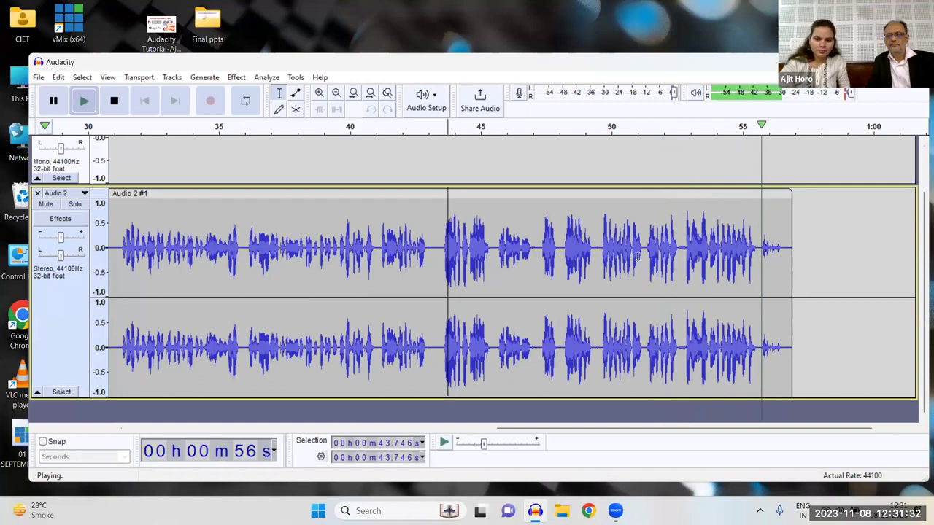
pyautogui.press('space')
pyautogui.moveTo(759, 261); pyautogui.dragTo(811, 264)
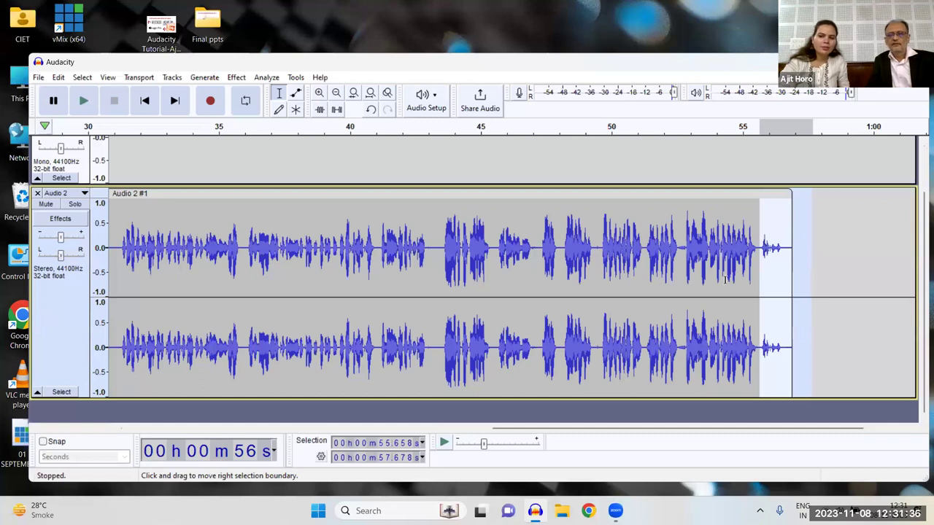
pyautogui.press('Delete')
pyautogui.press('space')
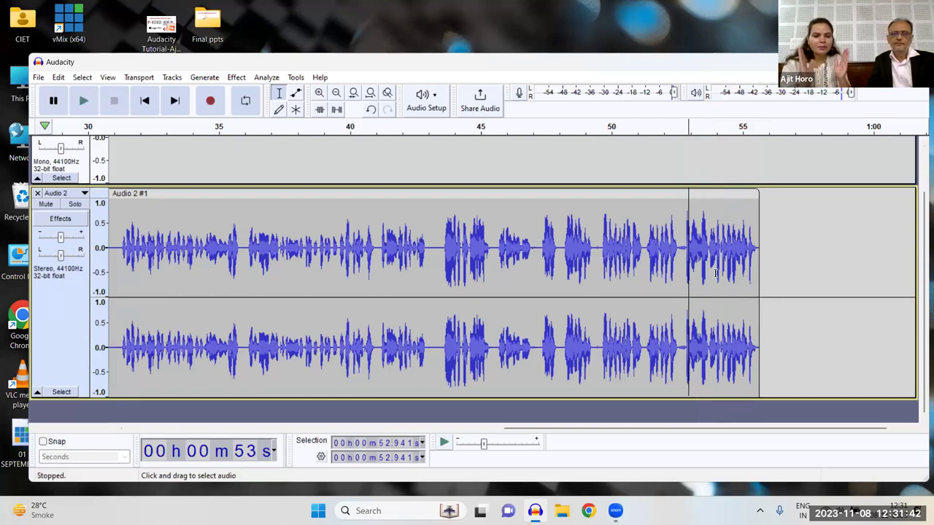
# - Shift the narration clip later, maximize the window, and close the empty Audio 1 track
pyautogui.click(330, 95)
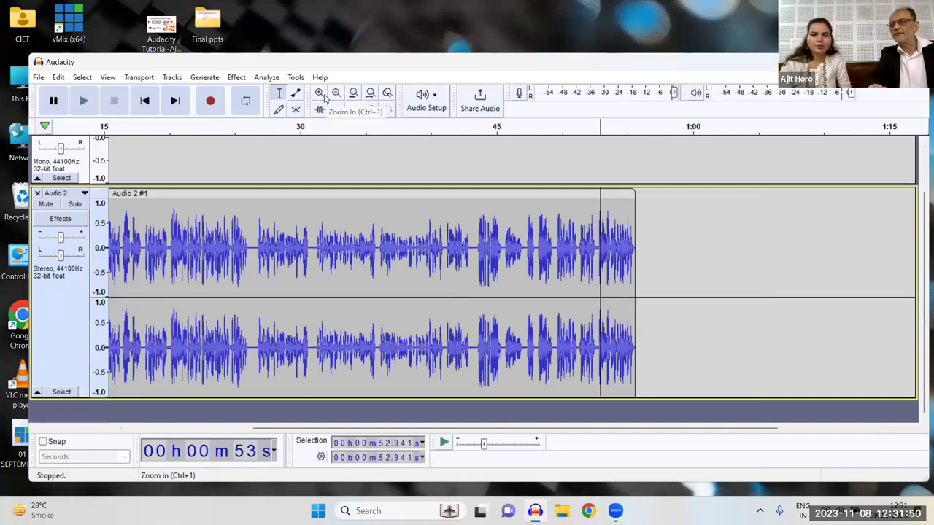
pyautogui.moveTo(344, 193); pyautogui.dragTo(672, 162)
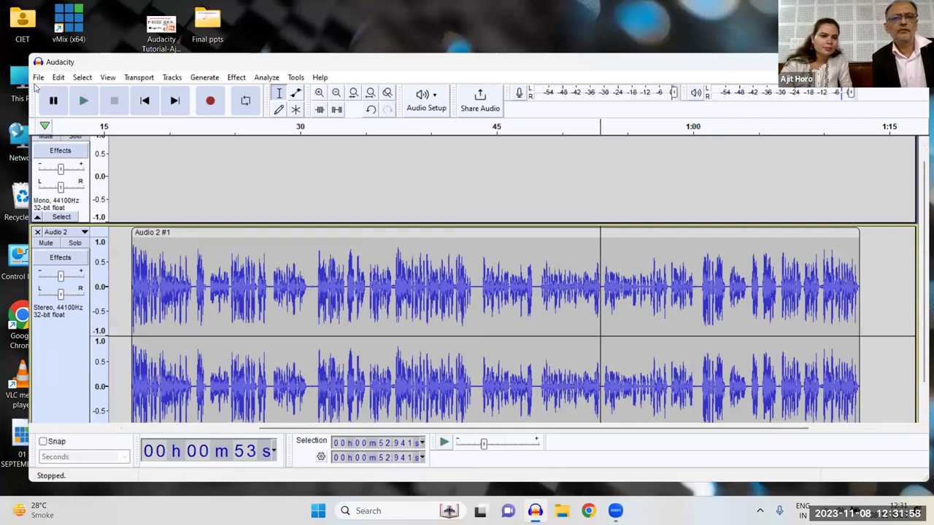
pyautogui.press('super+Up')
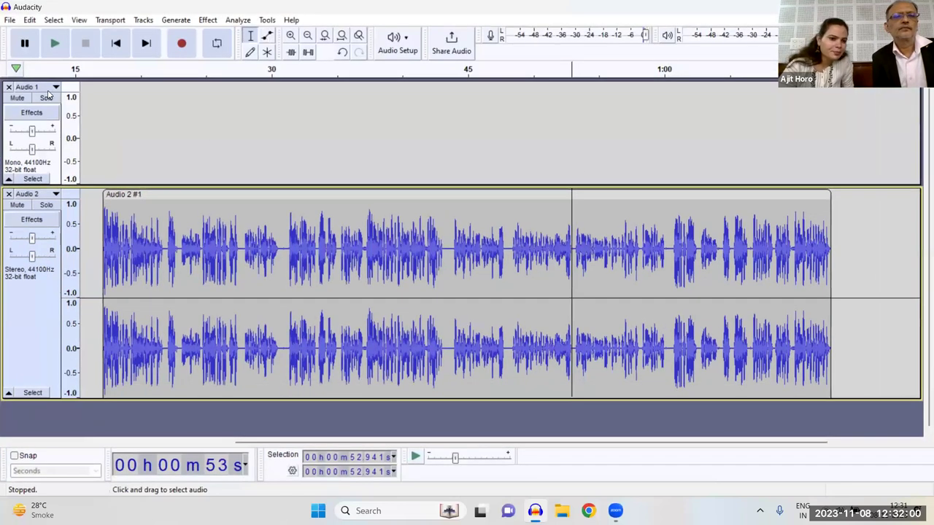
pyautogui.click(48, 88)
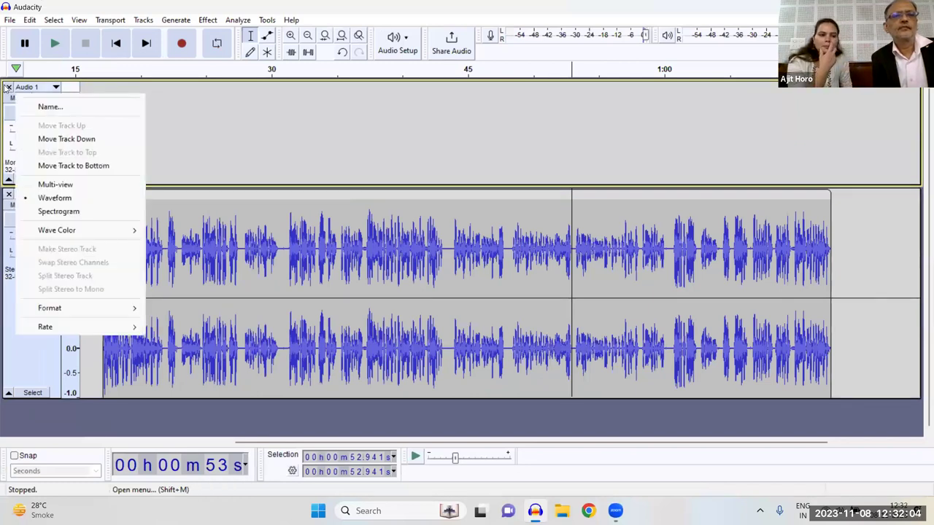
pyautogui.click(8, 87)
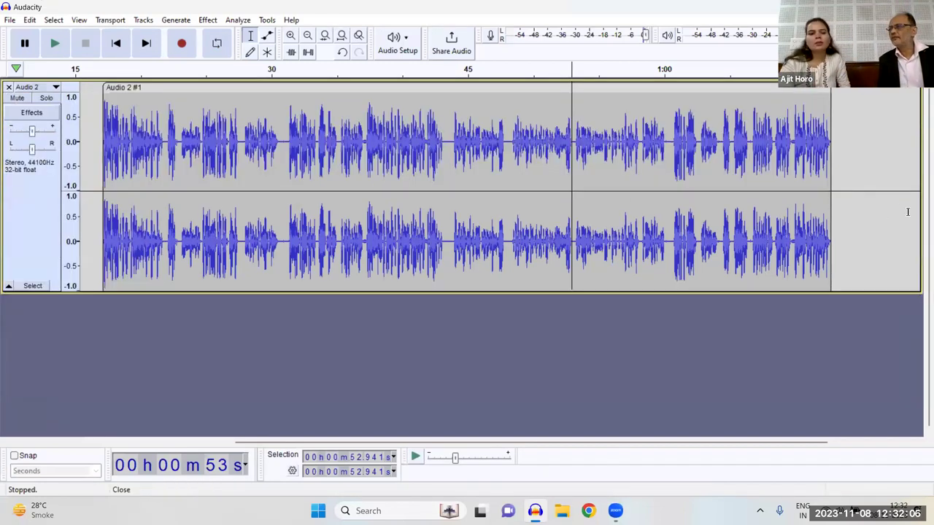
pyautogui.click(857, 205)
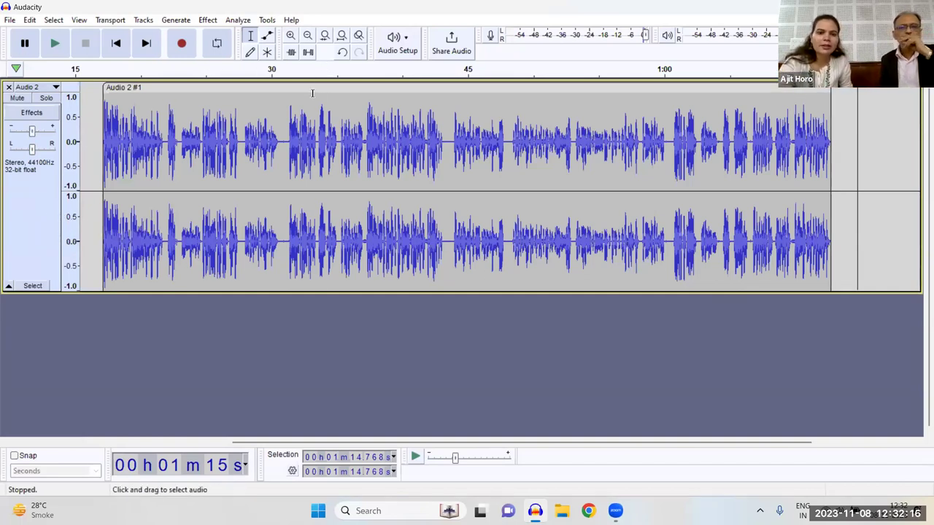
# - Nudge the Audio 2 clip slightly later and reduce the Audio 2 track's height
pyautogui.moveTo(332, 87); pyautogui.dragTo(311, 90)
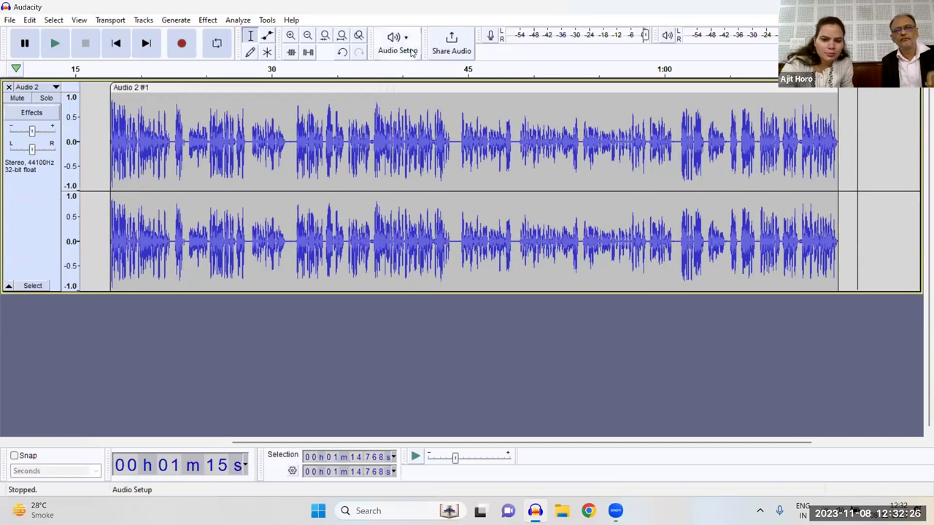
pyautogui.moveTo(52, 245); pyautogui.dragTo(51, 211)
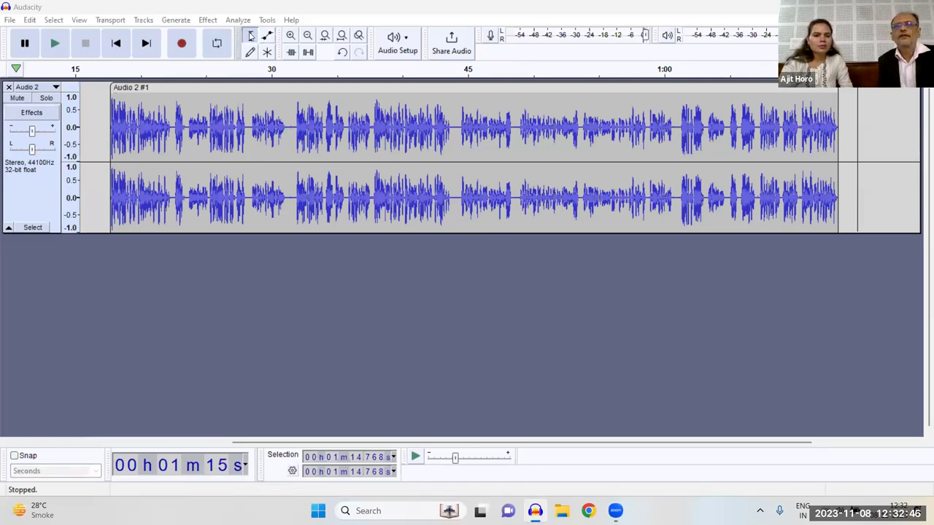
pyautogui.moveTo(255, 137); pyautogui.dragTo(300, 139)
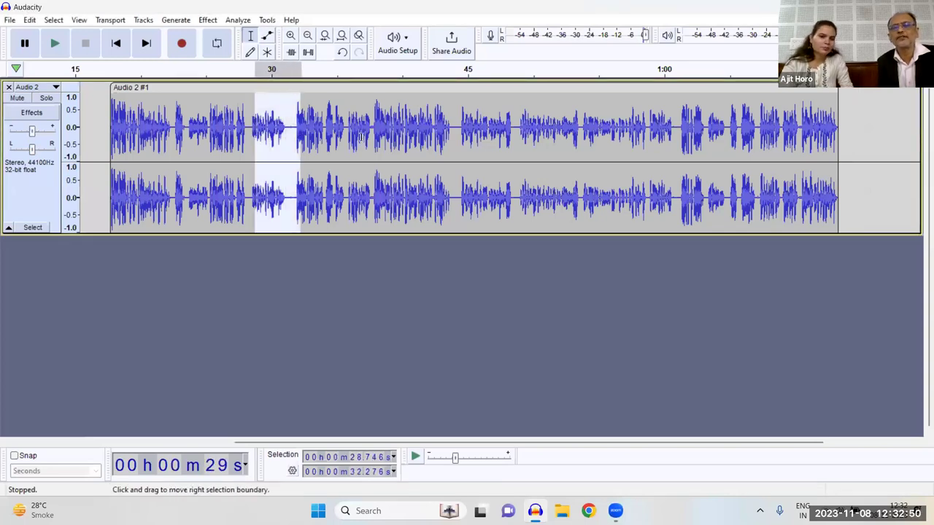
pyautogui.moveTo(361, 137); pyautogui.dragTo(413, 139)
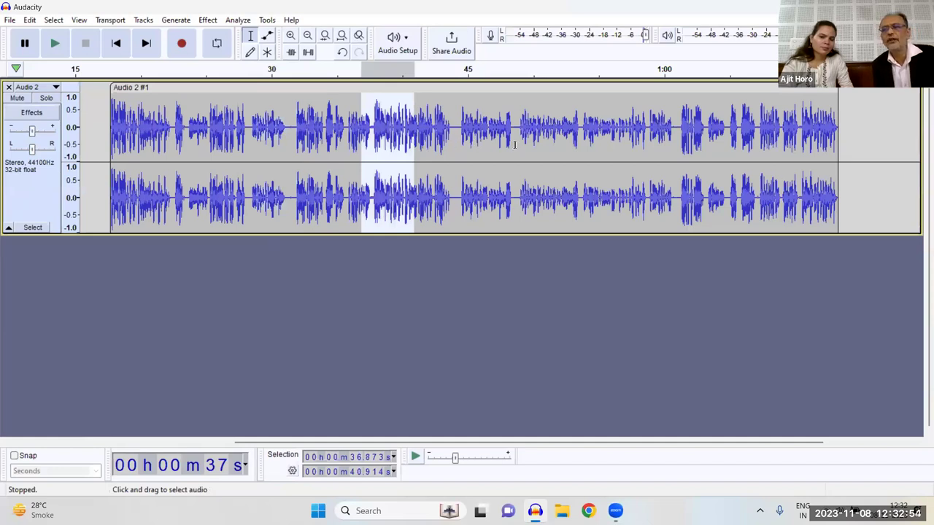
pyautogui.moveTo(457, 143); pyautogui.dragTo(514, 144)
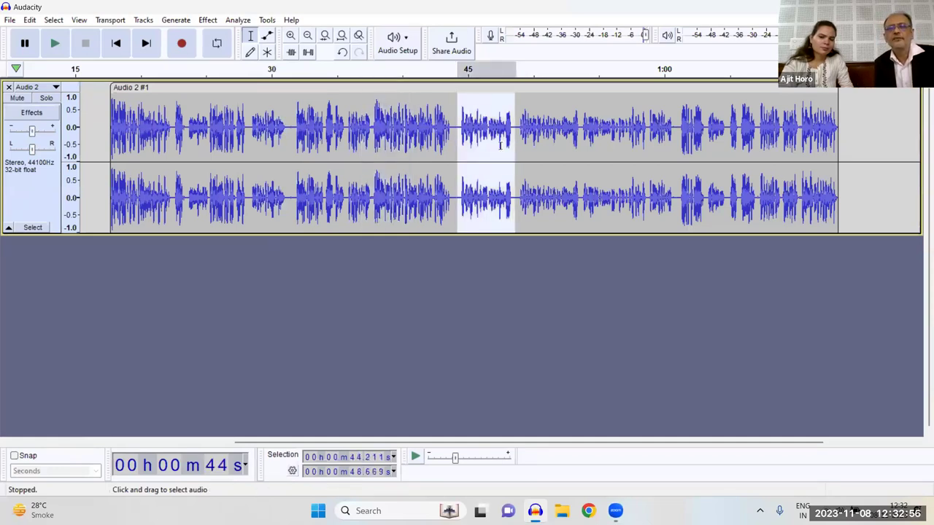
pyautogui.press('Delete')
pyautogui.hotkey('ctrl', 'z')
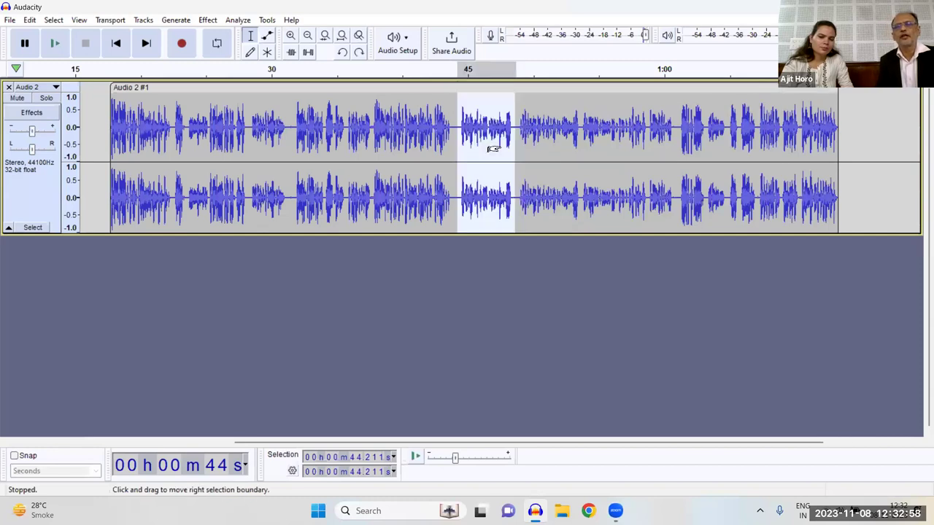
pyautogui.click(399, 149)
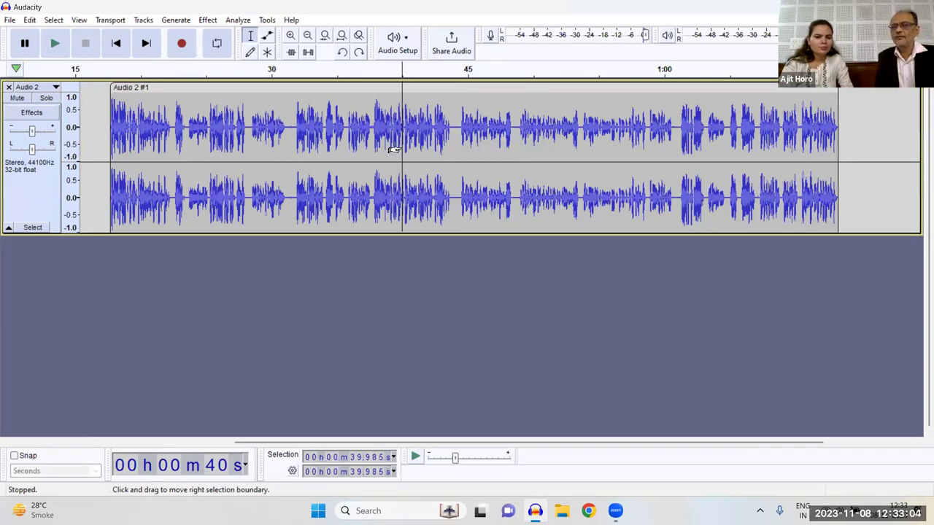
pyautogui.click(335, 270)
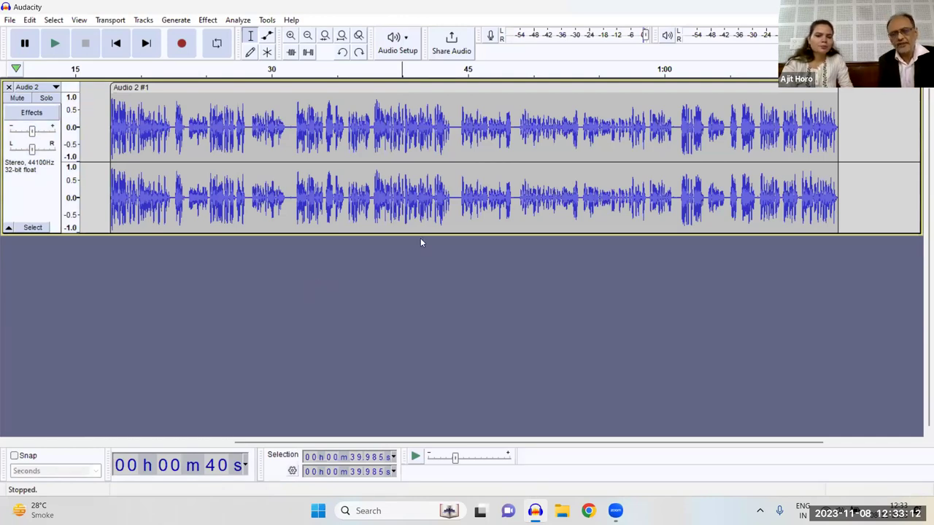
# - Play the narration from near its start, then stop it and select the whole voice track
pyautogui.click(105, 182)
pyautogui.press('space')
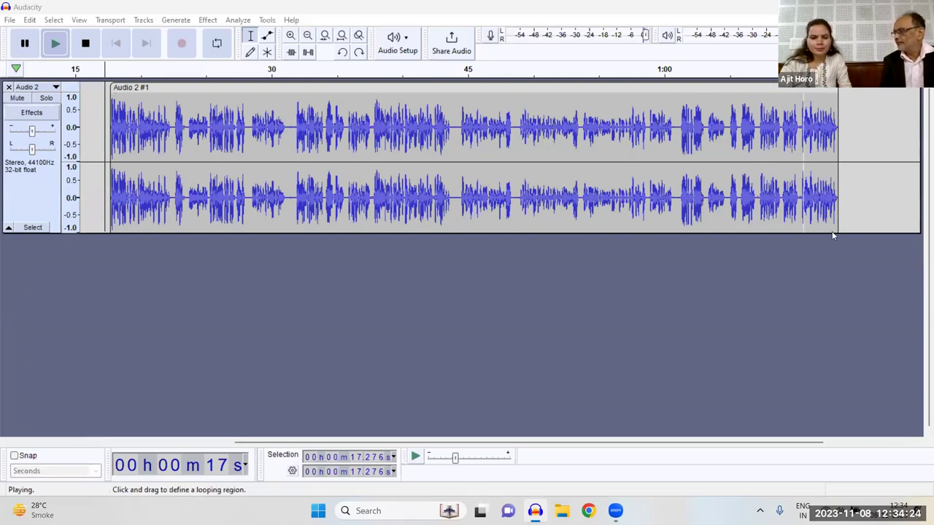
pyautogui.click(38, 200)
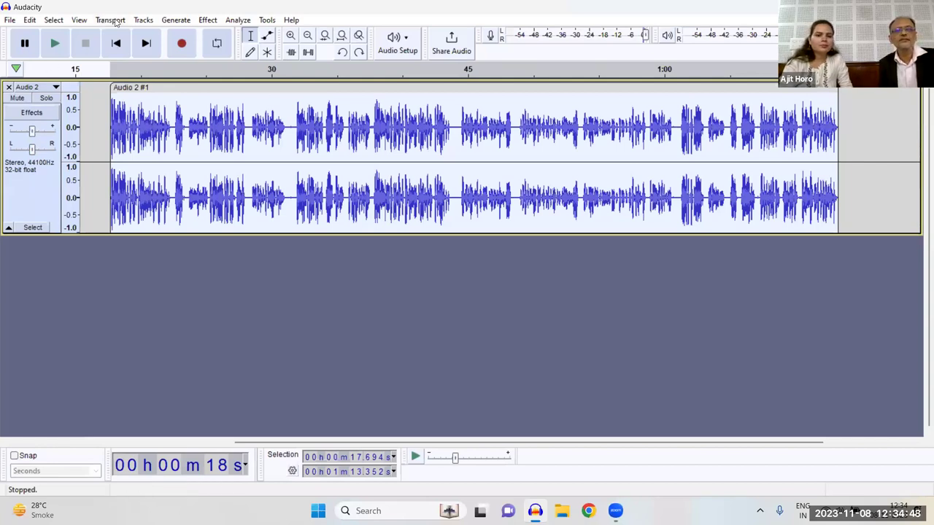
# - Restore the window and add an empty mono track, Audio 1, below the narration
pyautogui.press('super+Down')
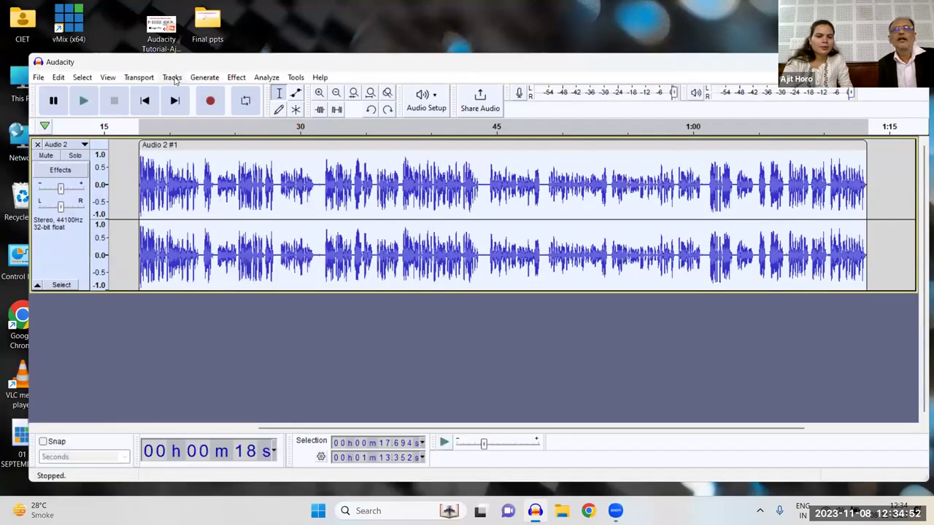
pyautogui.click(174, 78)
pyautogui.moveTo(211, 99)
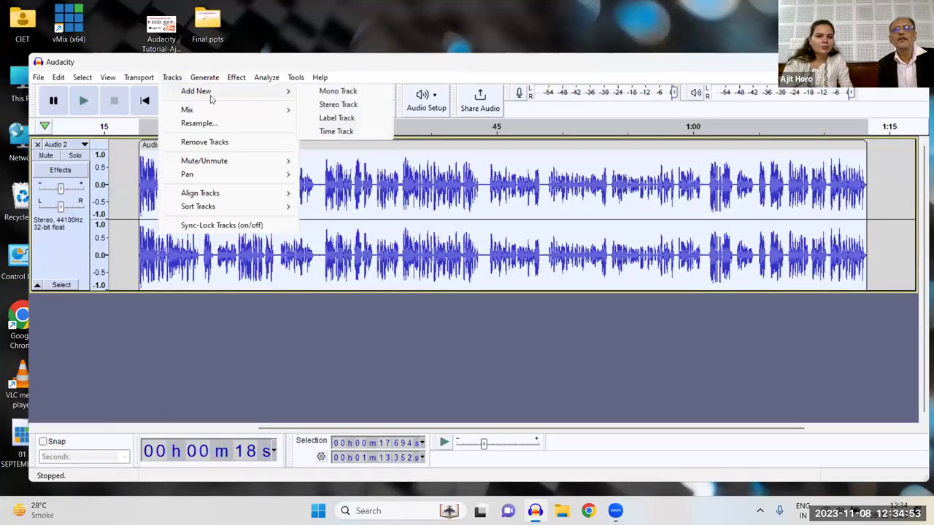
pyautogui.click(339, 92)
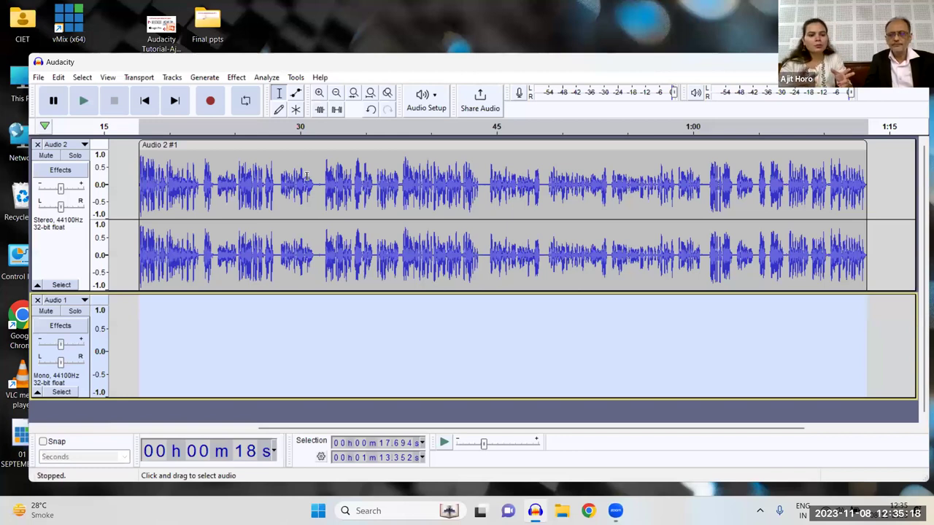
# - Import Piano Documentary.mp3 from the Desktop as a new stereo track
pyautogui.click(38, 77)
pyautogui.moveTo(70, 187)
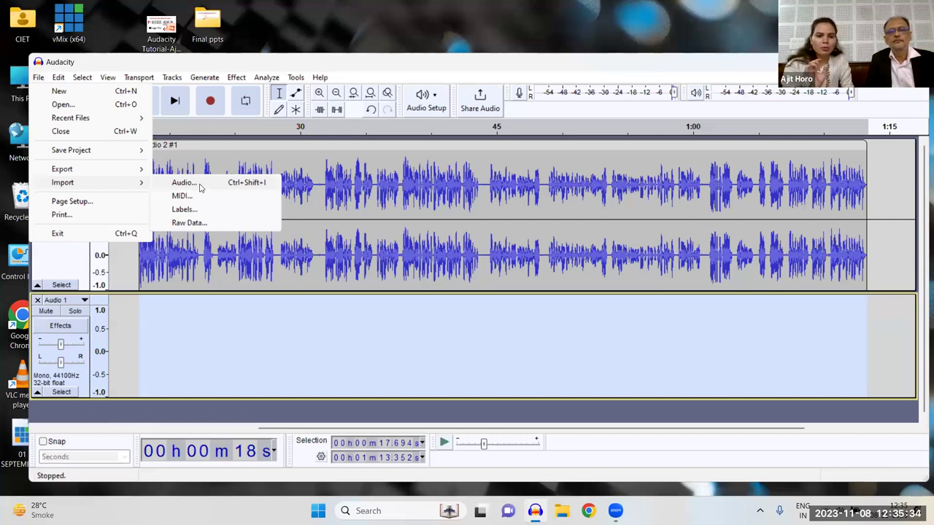
pyautogui.click(190, 188)
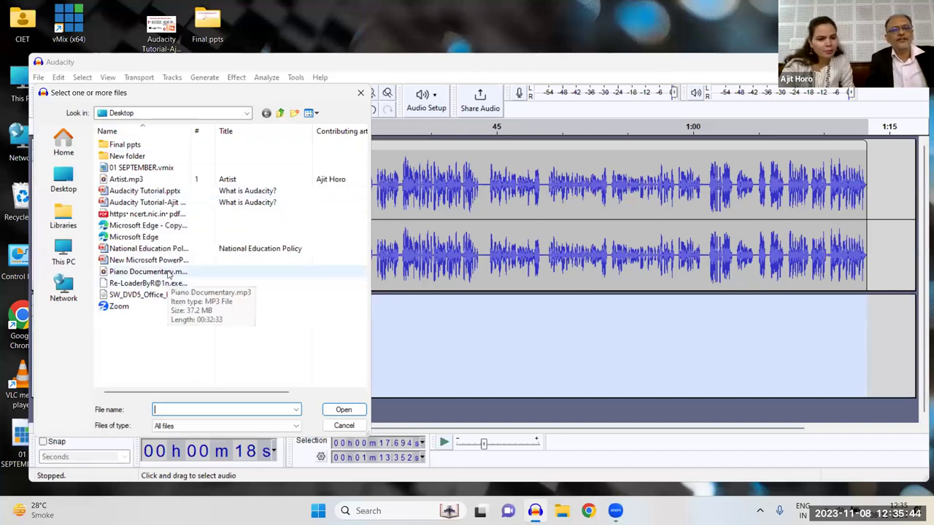
pyautogui.moveTo(193, 130); pyautogui.dragTo(284, 131)
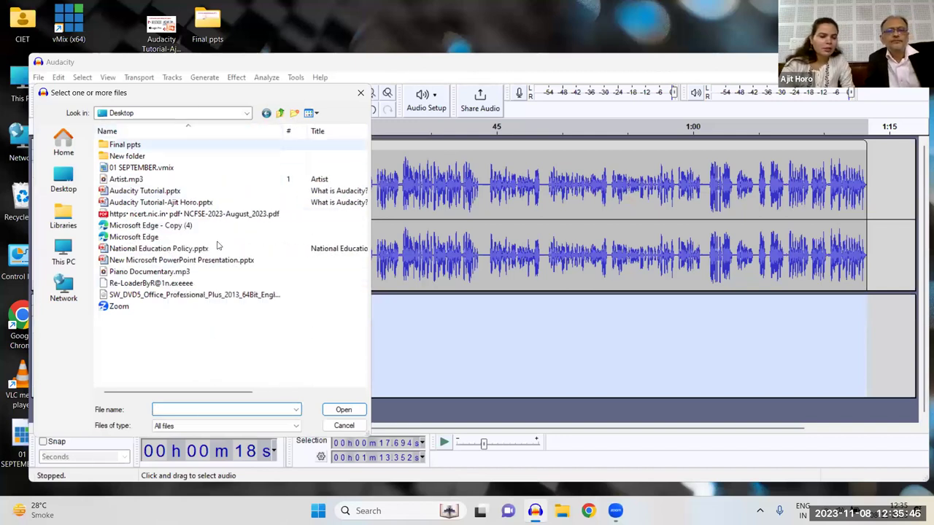
pyautogui.click(154, 274)
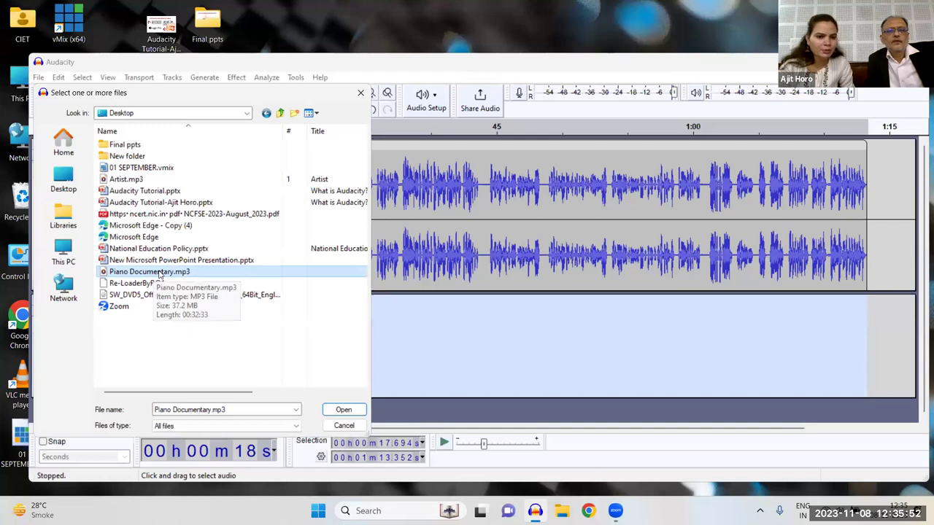
pyautogui.click(346, 410)
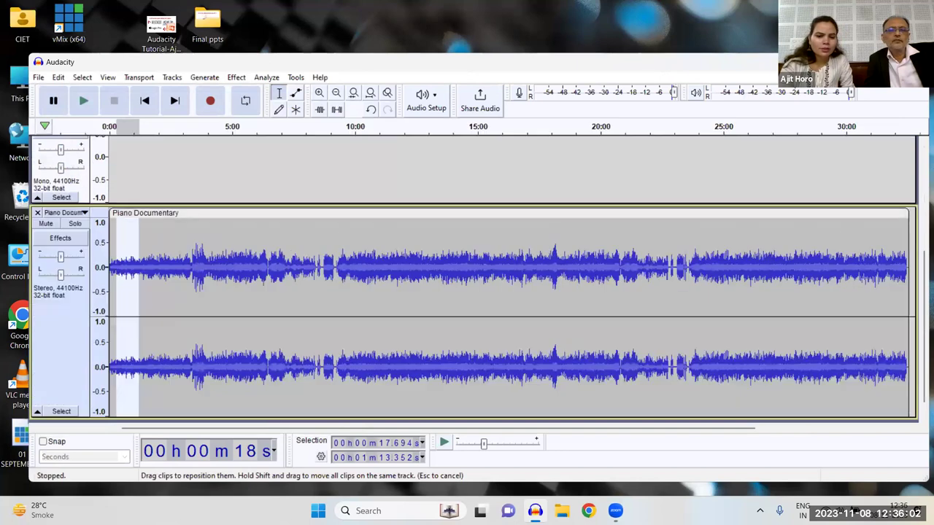
# - Maximize the window and delete the empty Audio 1 mono track
pyautogui.press('super+Up')
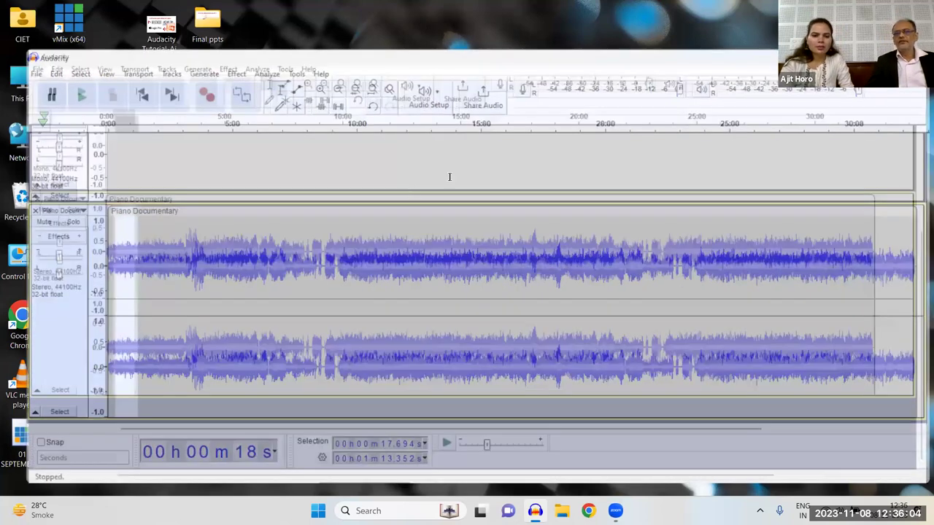
pyautogui.scroll(3, 218, 220)
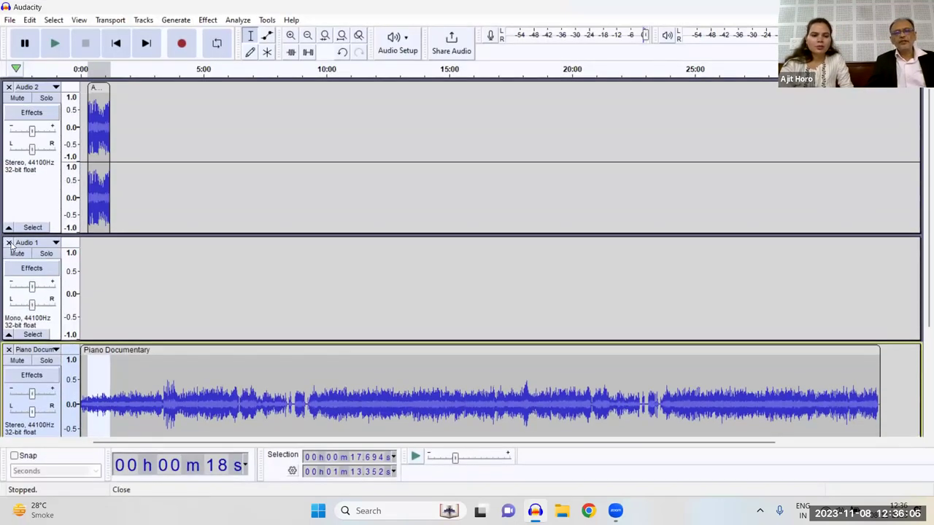
pyautogui.click(9, 237)
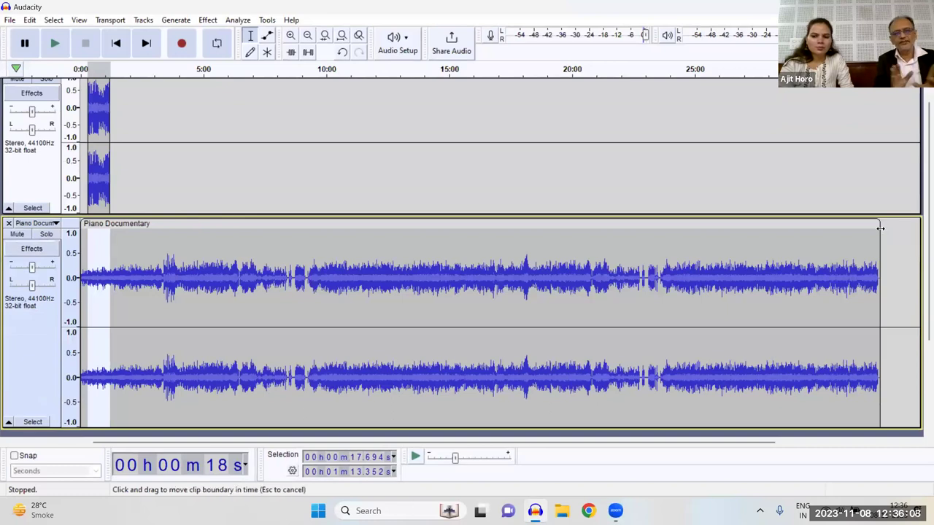
# - Trim the Piano Documentary clip to end near 1:17, just past the voice, and shrink its track
pyautogui.moveTo(595, 242); pyautogui.dragTo(340, 252)
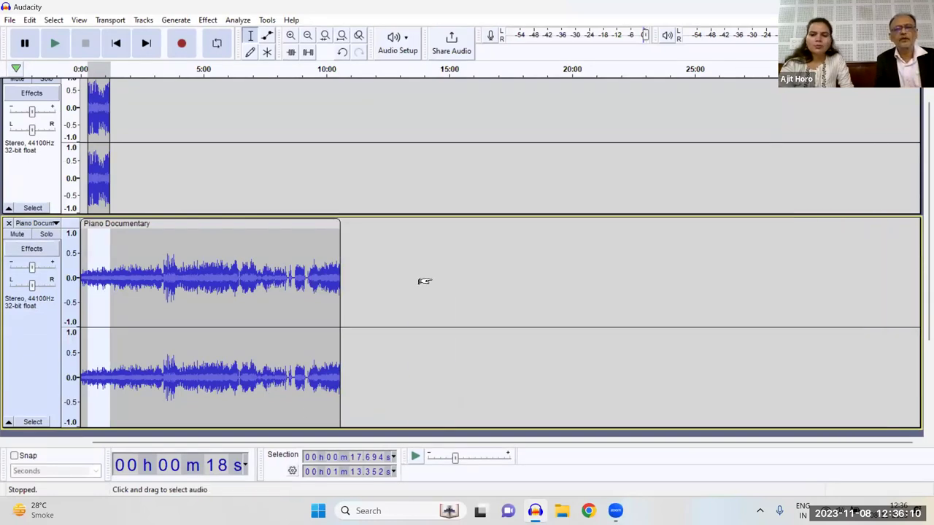
pyautogui.hotkey('ctrl', 'z')
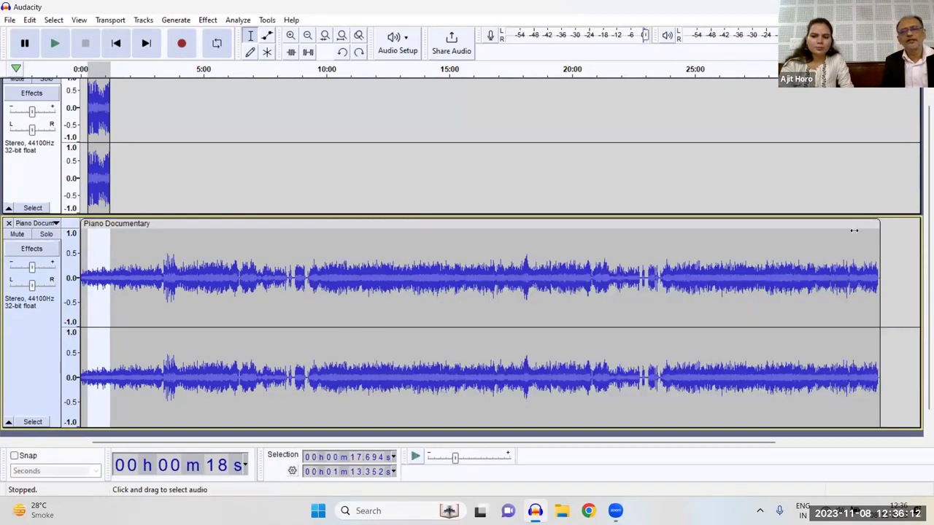
pyautogui.moveTo(458, 257); pyautogui.dragTo(109, 252)
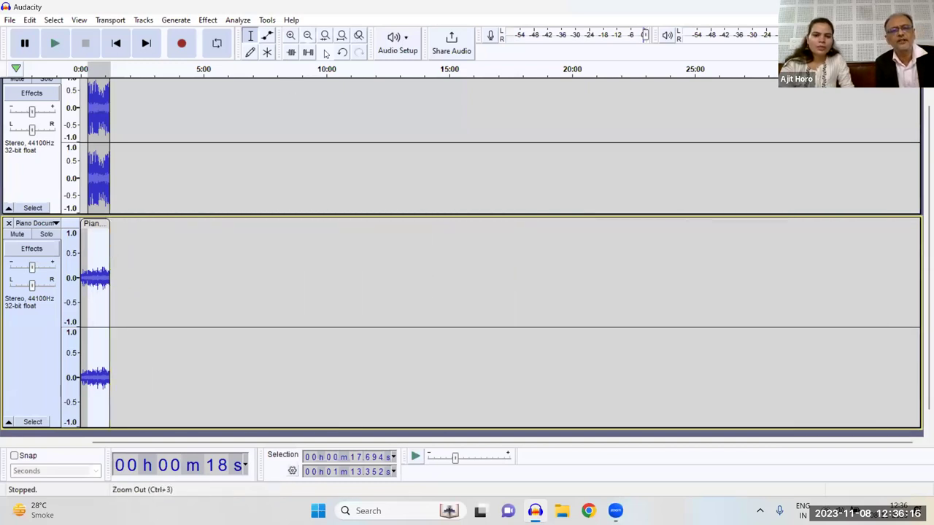
pyautogui.hotkey('ctrl', '1')
pyautogui.hotkey('ctrl', '1')
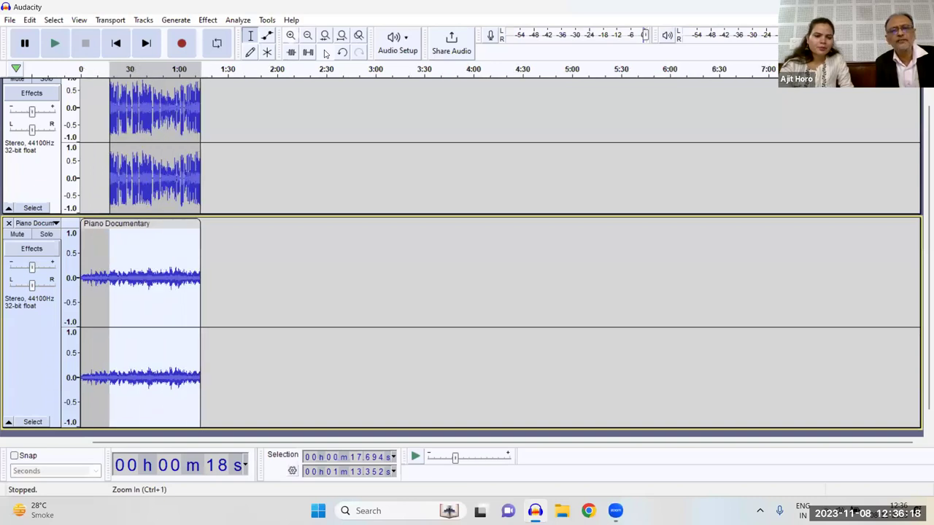
pyautogui.hotkey('ctrl', '1')
pyautogui.hotkey('ctrl', '1')
pyautogui.hotkey('ctrl', '1')
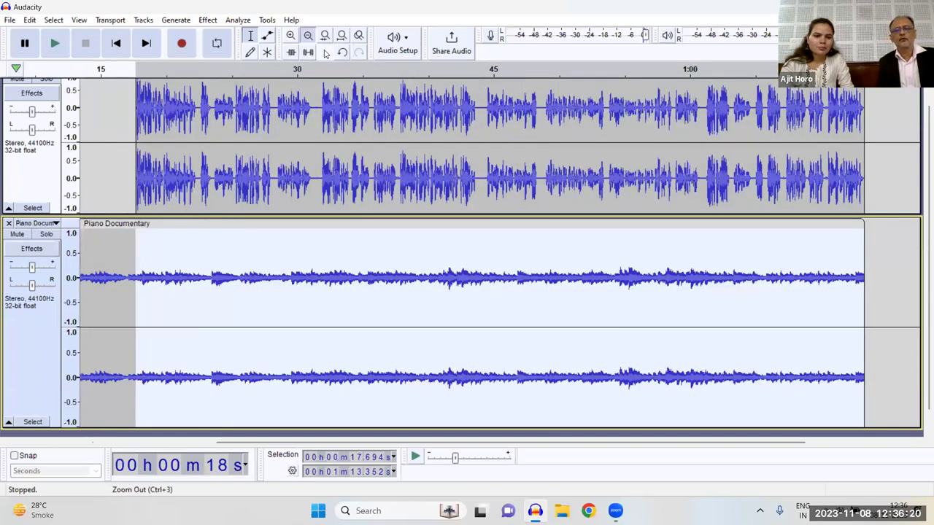
pyautogui.click(307, 35)
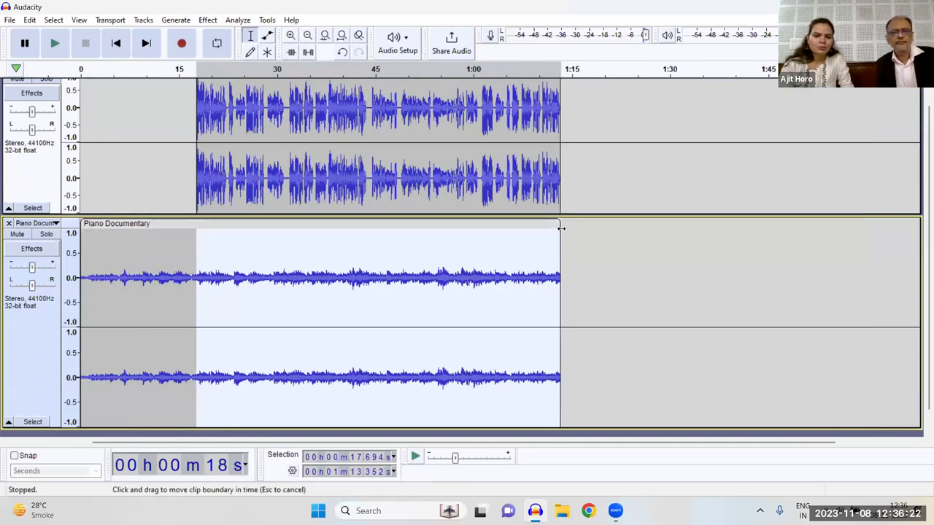
pyautogui.moveTo(559, 226); pyautogui.dragTo(576, 227)
pyautogui.moveTo(436, 430); pyautogui.dragTo(318, 395)
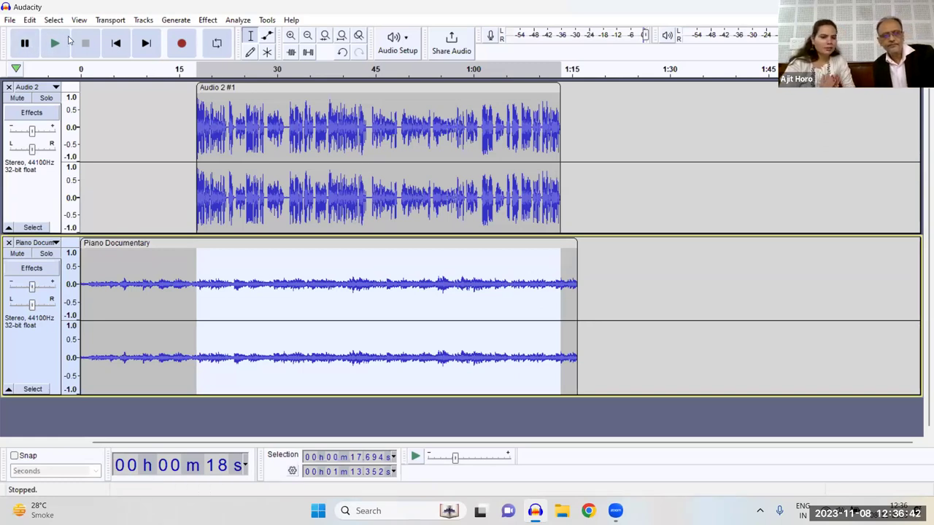
# - Play the voice-over-piano mix from the start, check the system volume, then stop playback
pyautogui.click(116, 44)
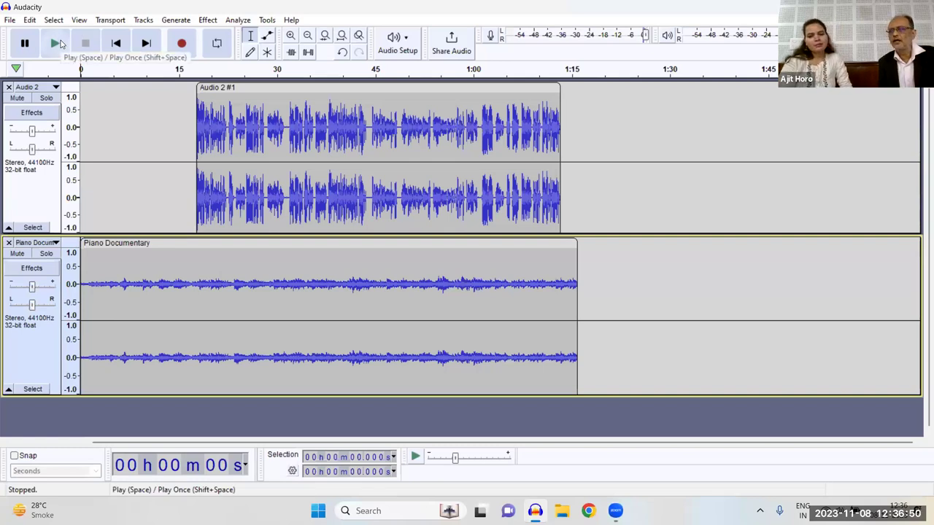
pyautogui.click(57, 43)
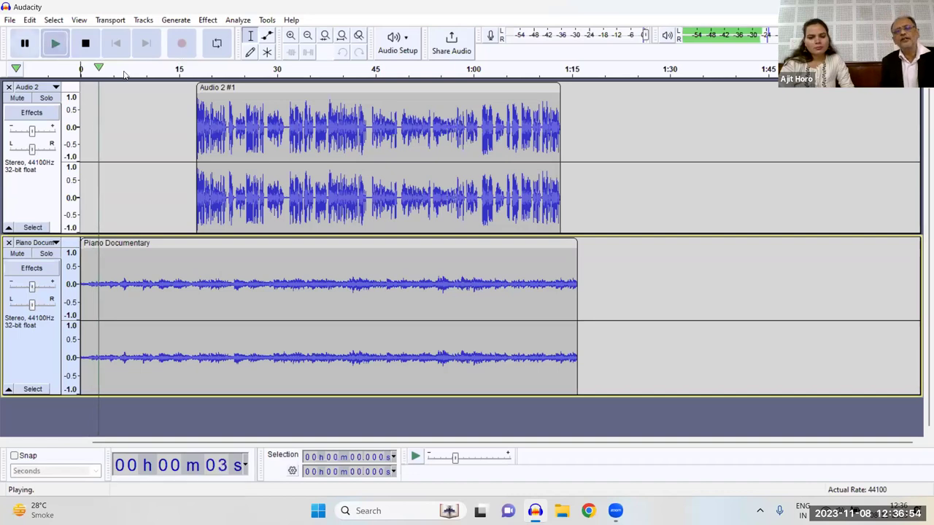
pyautogui.press('p')
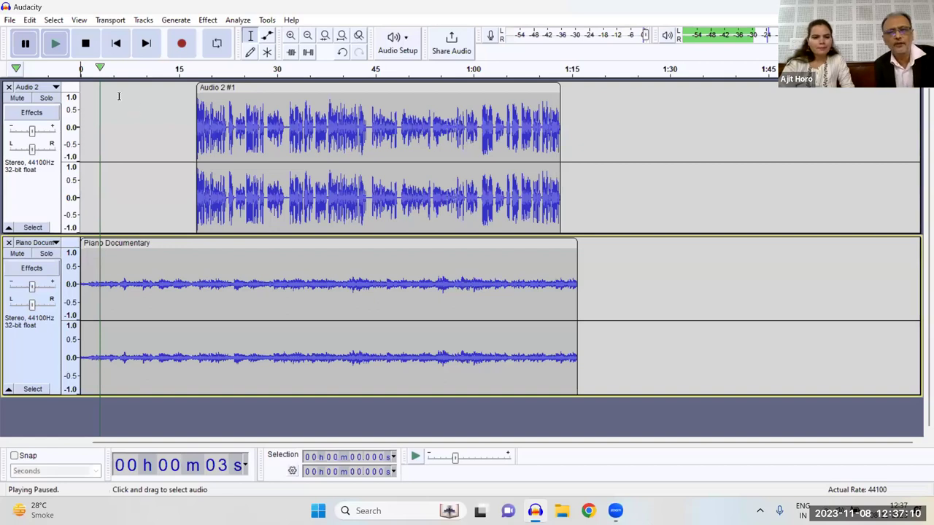
pyautogui.press('space')
pyautogui.press('space')
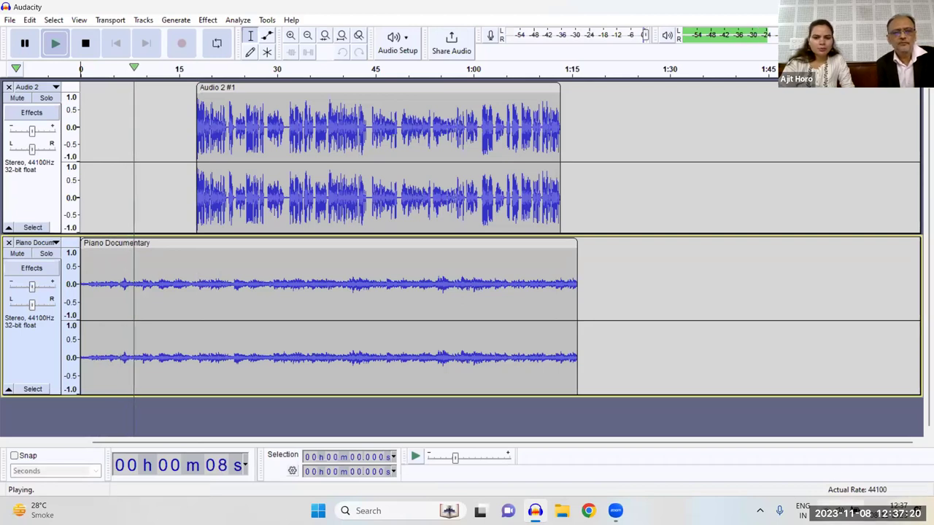
pyautogui.click(846, 510)
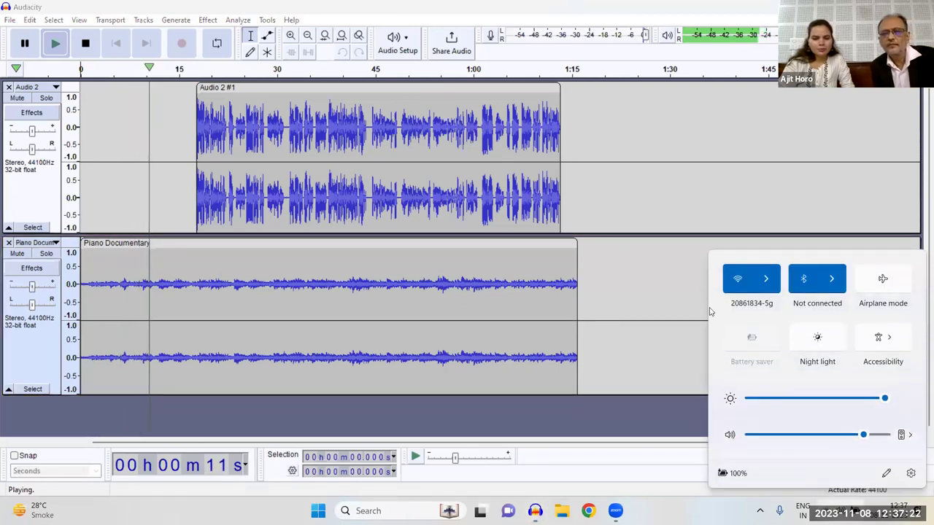
pyautogui.click(679, 196)
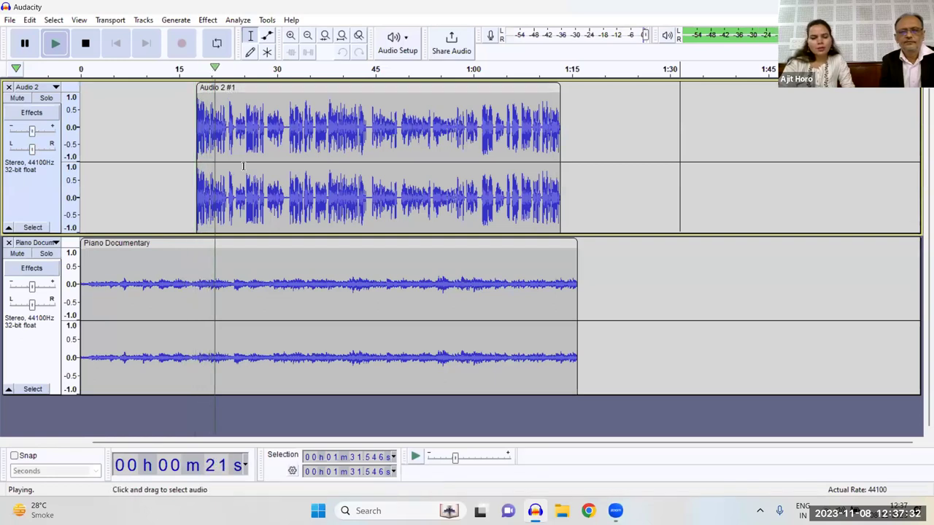
pyautogui.press('space')
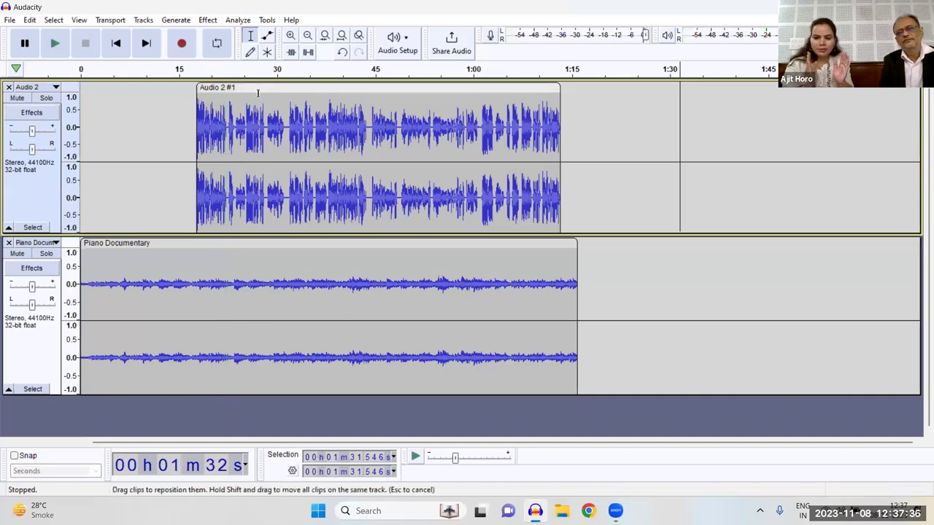
# - Slide the voice clip earlier to start around 13 s, then restore the window size
pyautogui.moveTo(259, 88); pyautogui.dragTo(225, 95)
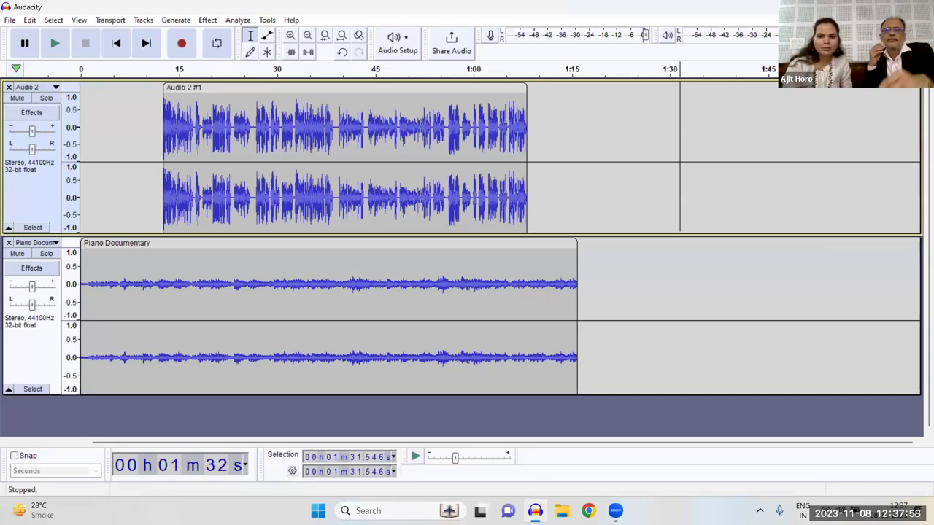
pyautogui.press('super+Down')
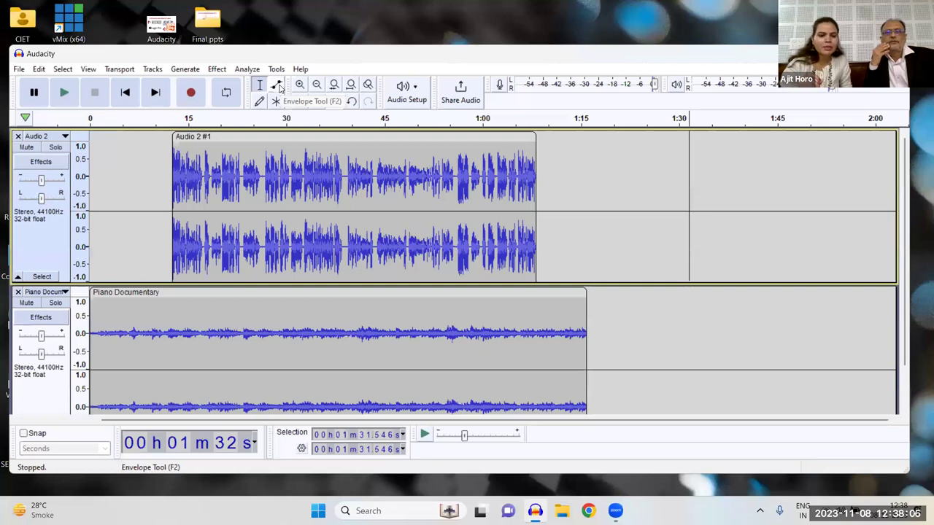
# - Add two piano envelope points near 12 s and pull the later one down to about a third
pyautogui.click(277, 85)
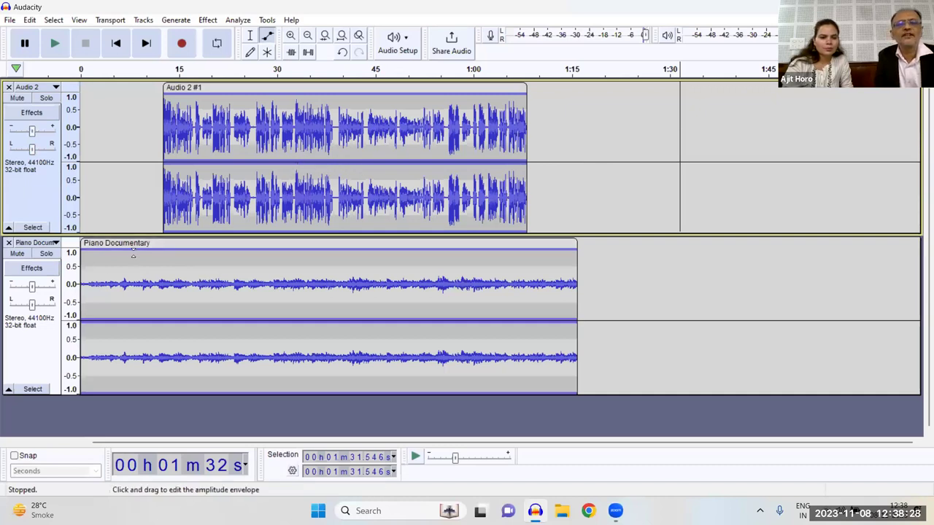
pyautogui.click(153, 249)
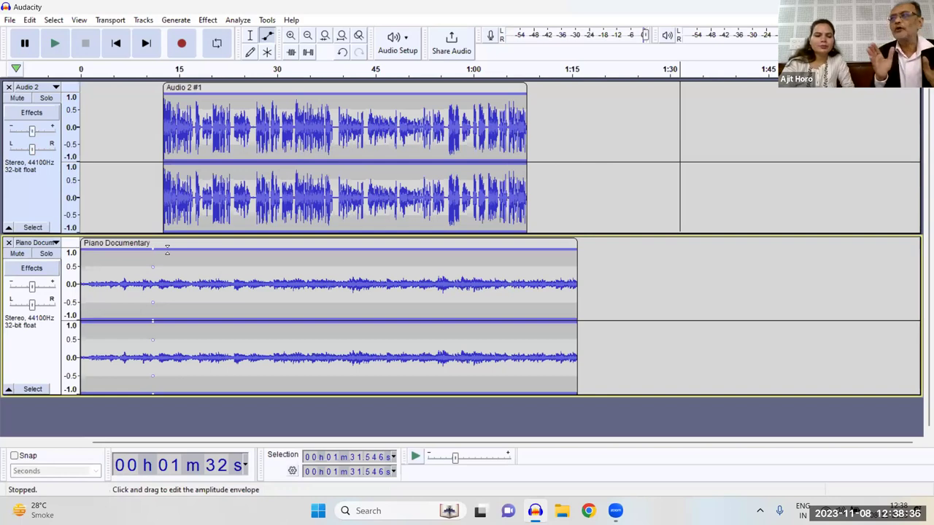
pyautogui.click(165, 250)
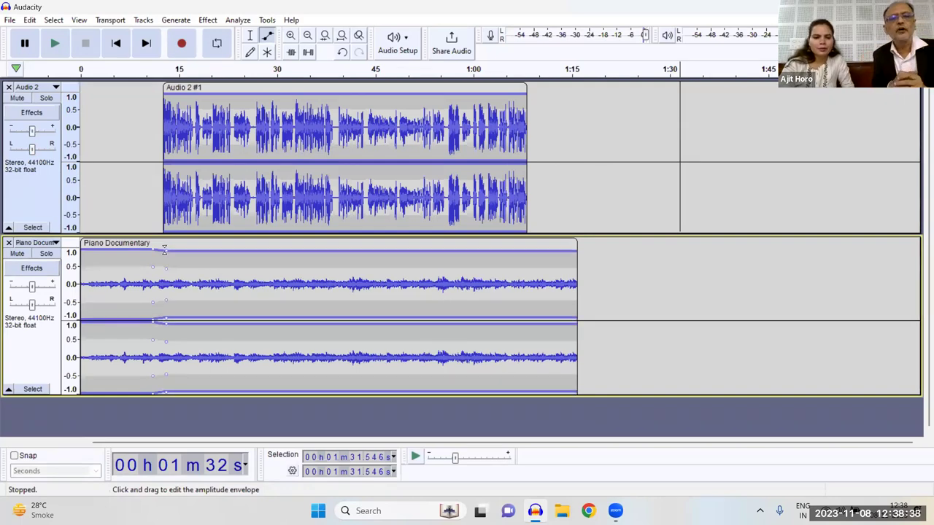
pyautogui.moveTo(165, 250)
pyautogui.mouseDown()
pyautogui.moveTo(168, 277)
pyautogui.moveTo(168, 248)
pyautogui.moveTo(171, 267)
pyautogui.mouseUp()
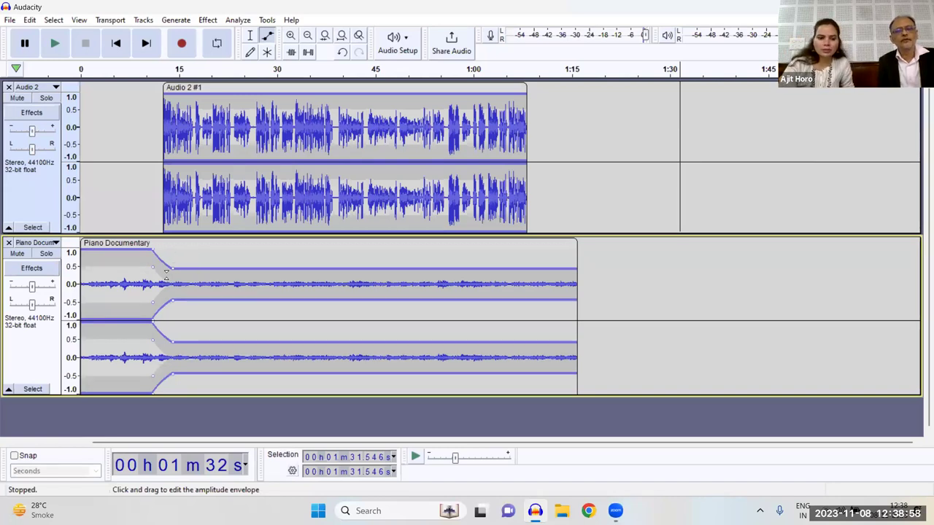
pyautogui.moveTo(173, 269); pyautogui.dragTo(173, 274)
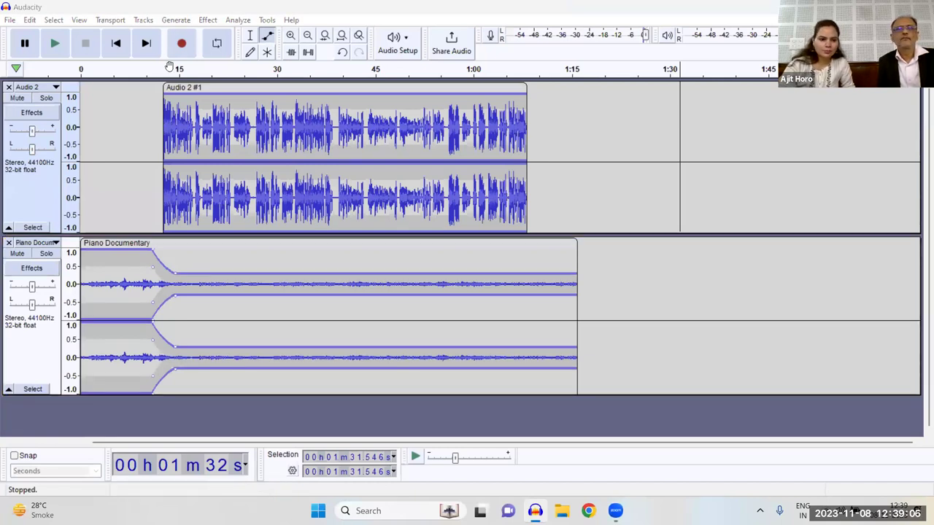
pyautogui.click(98, 150)
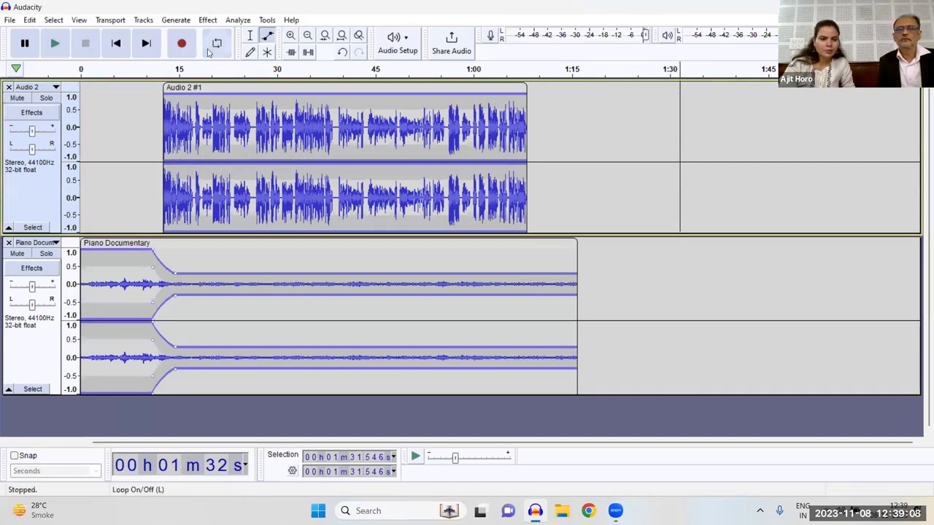
pyautogui.click(116, 43)
pyautogui.click(56, 45)
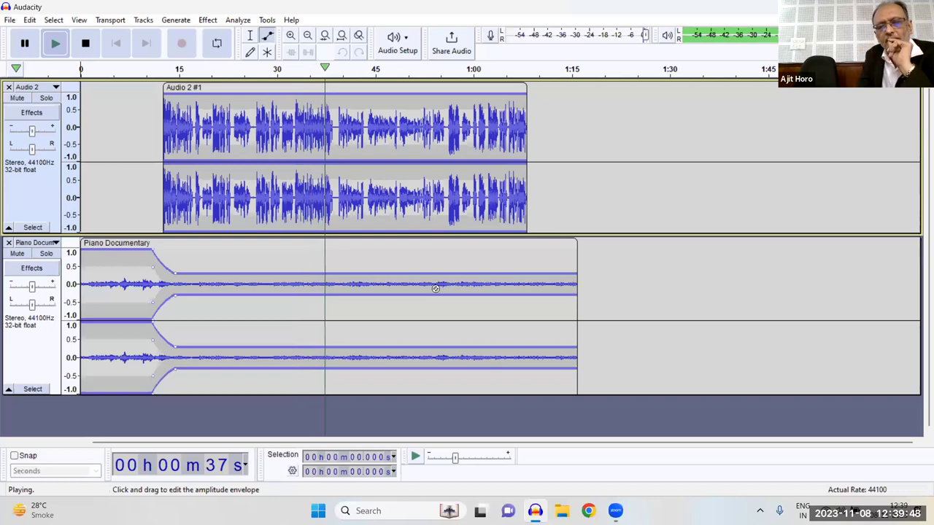
pyautogui.press('space')
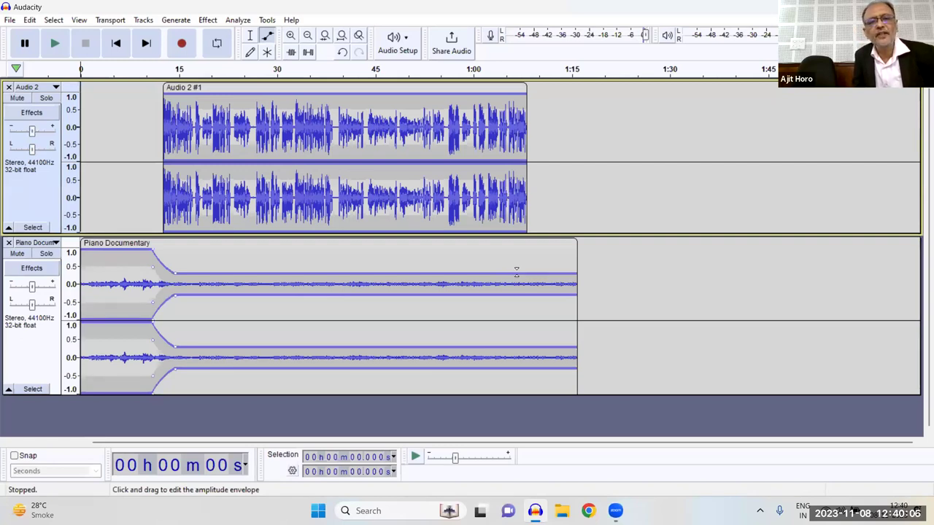
# - Lower the piano envelope after the fade to about a fifth of full volume from around 11–15 s
pyautogui.moveTo(179, 272); pyautogui.dragTo(174, 253)
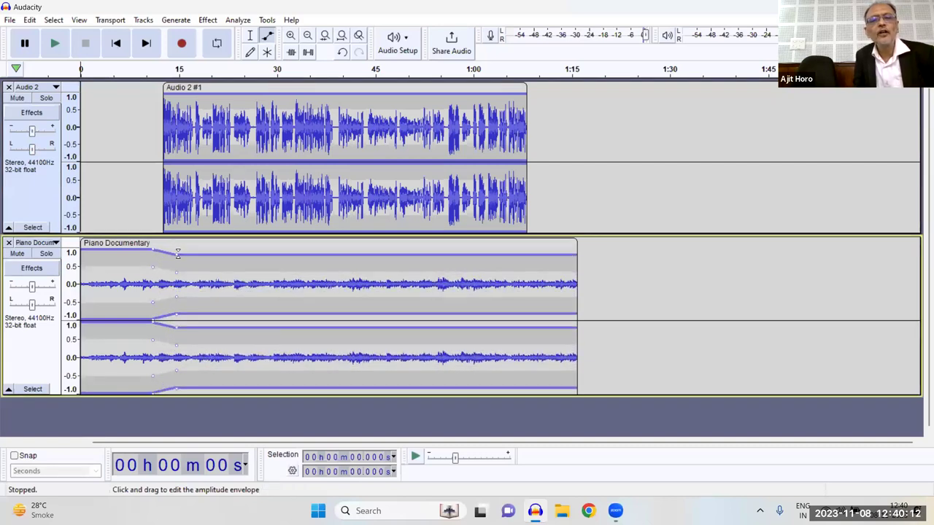
pyautogui.moveTo(177, 253); pyautogui.dragTo(154, 250)
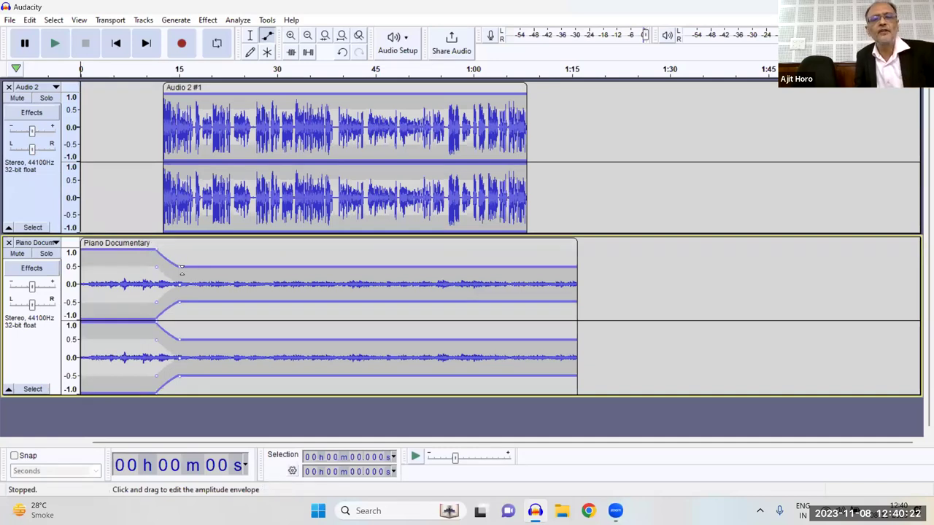
pyautogui.moveTo(180, 269); pyautogui.dragTo(184, 276)
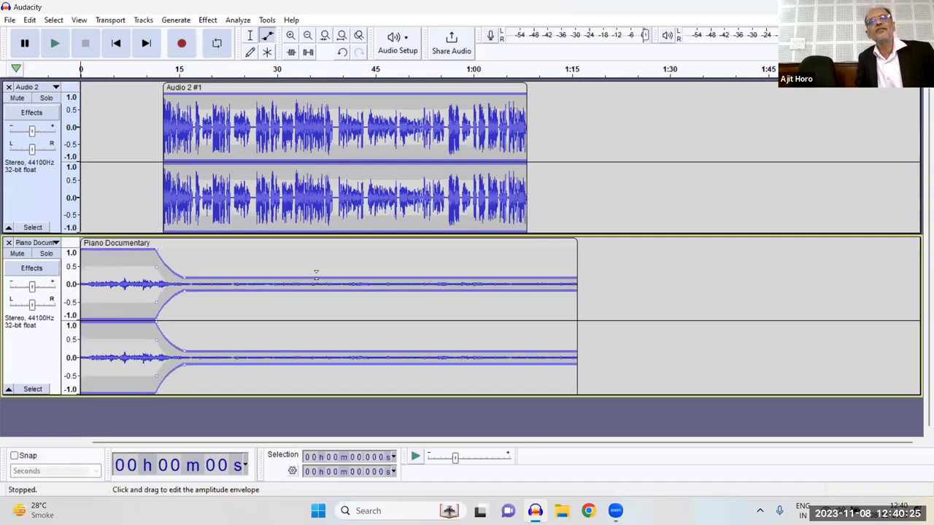
pyautogui.click(332, 85)
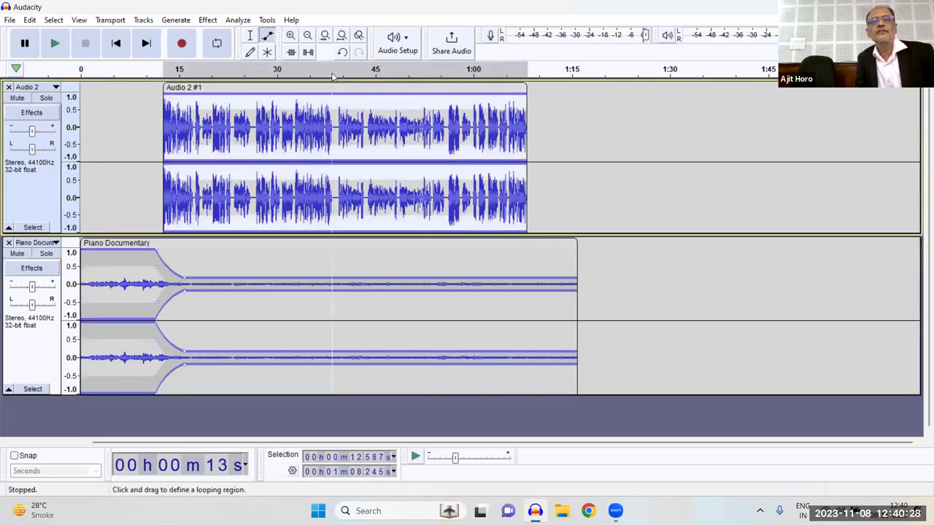
pyautogui.click(330, 75)
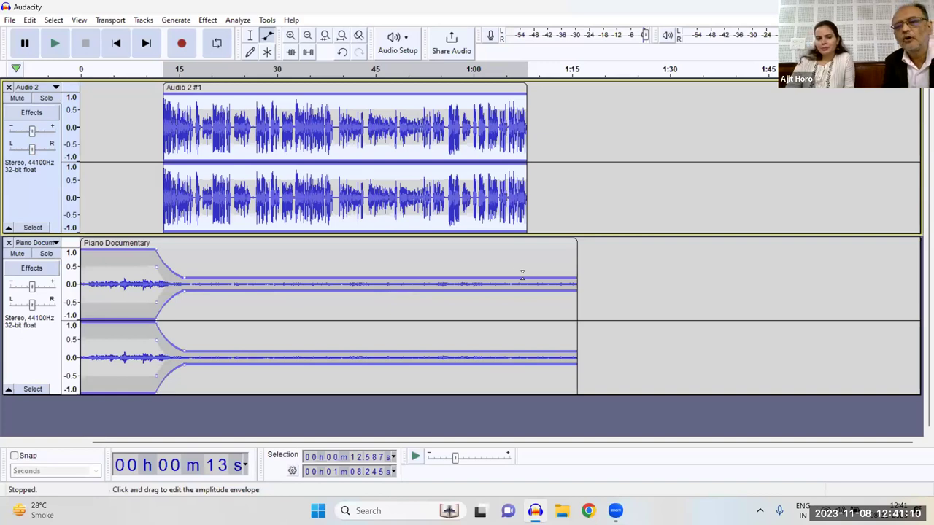
# - Add two piano envelope points where the voice ends and raise the music back to full volume
pyautogui.moveTo(522, 274); pyautogui.dragTo(519, 275)
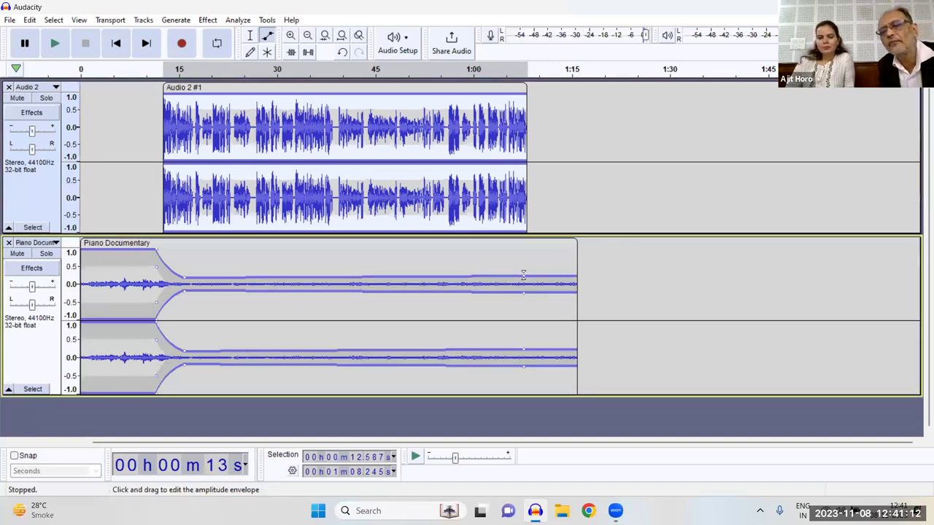
pyautogui.hotkey('ctrl', 'z')
pyautogui.moveTo(521, 274); pyautogui.dragTo(524, 277)
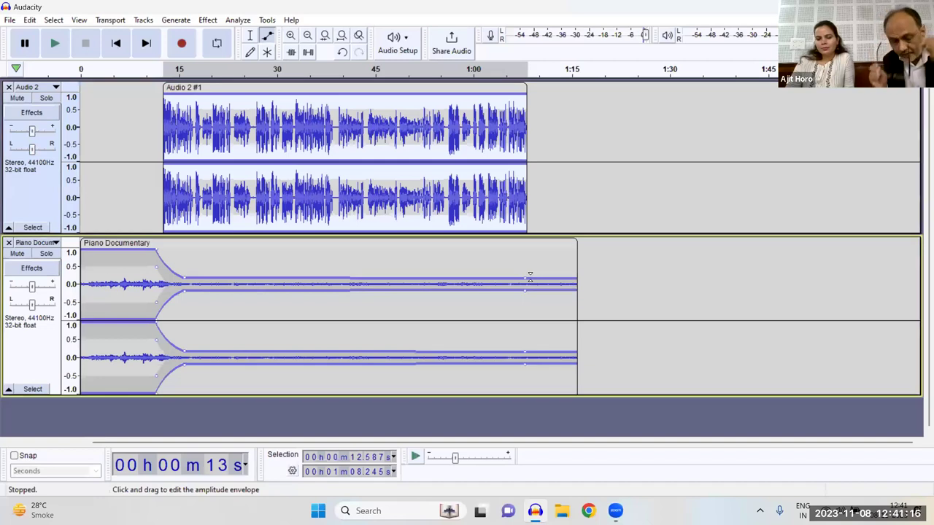
pyautogui.click(532, 277)
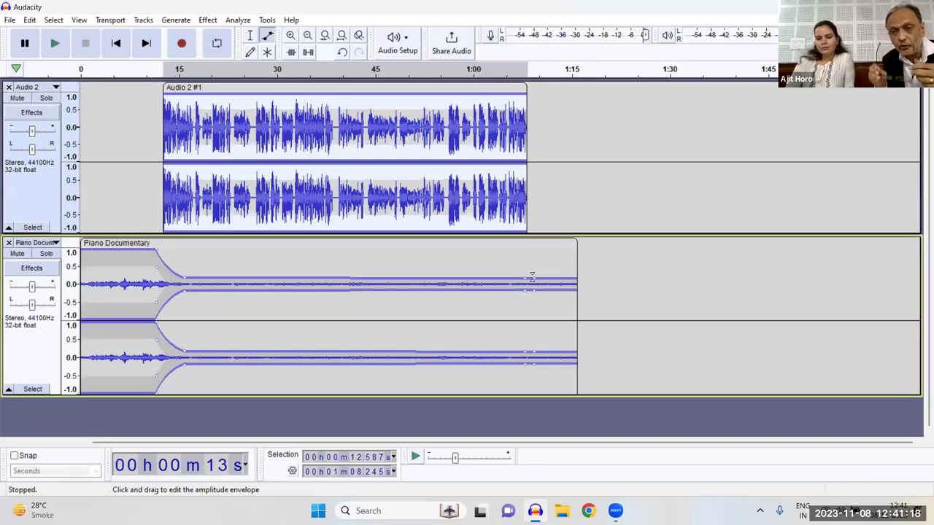
pyautogui.moveTo(533, 279); pyautogui.dragTo(540, 248)
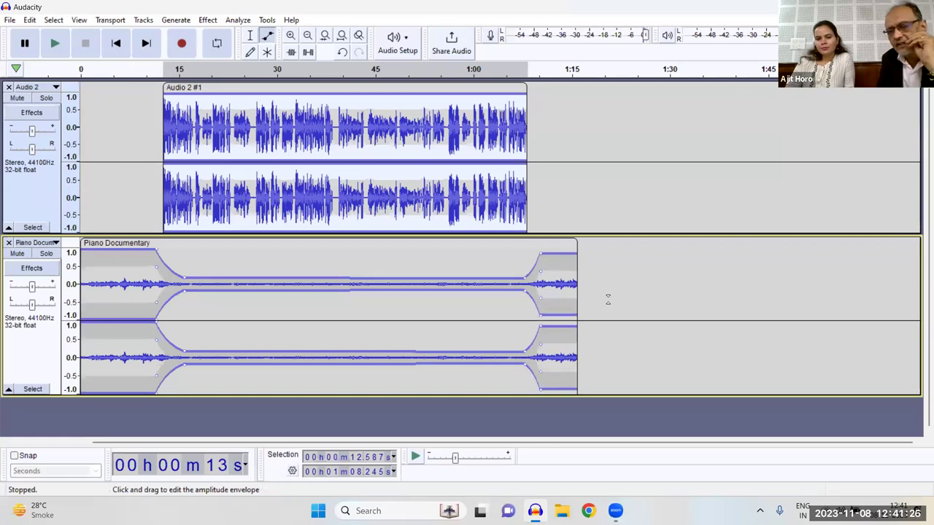
# - Pull a final piano envelope point down so the music fades to silence, then return to the Selection Tool
pyautogui.click(504, 205)
pyautogui.hotkey('ctrl', 'z')
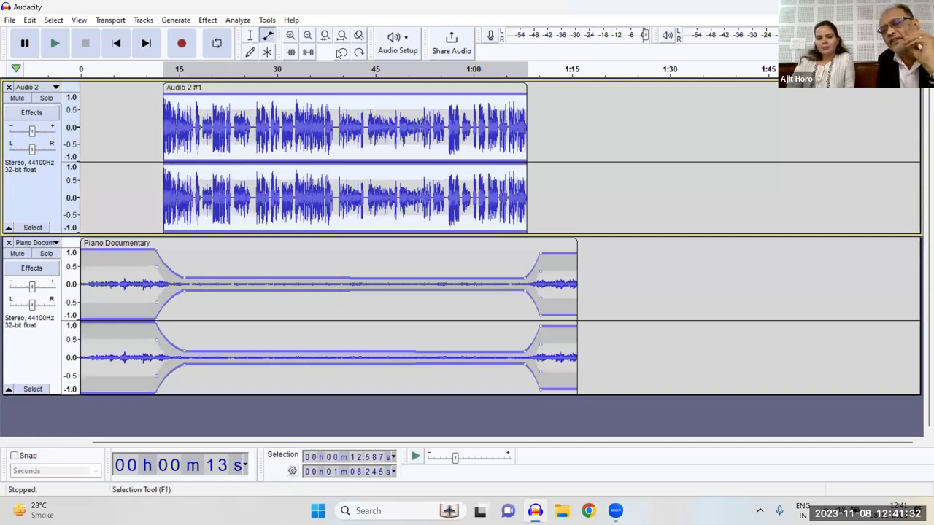
pyautogui.click(558, 253)
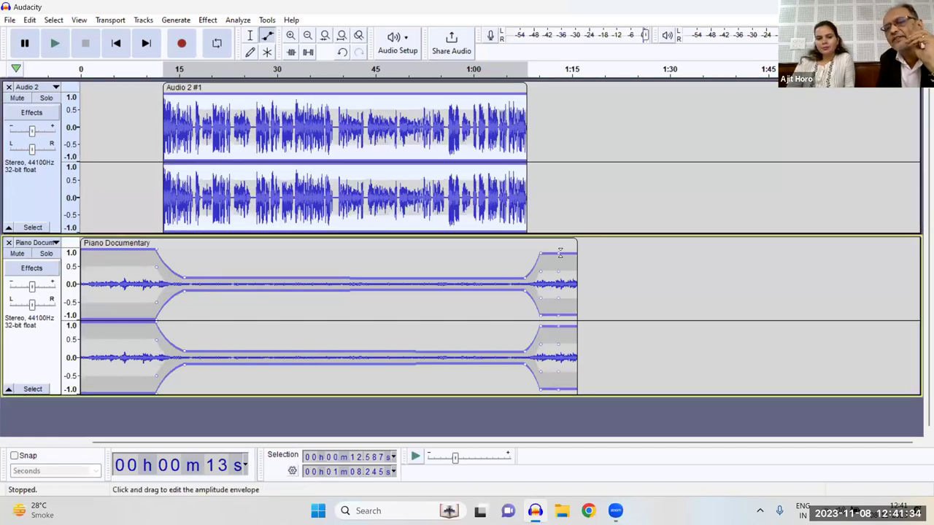
pyautogui.moveTo(566, 256); pyautogui.dragTo(574, 279)
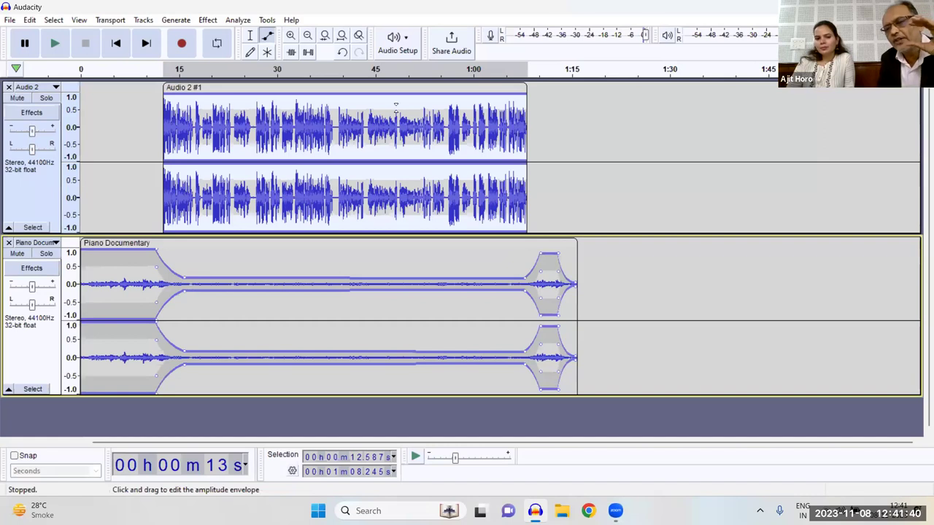
pyautogui.click(250, 35)
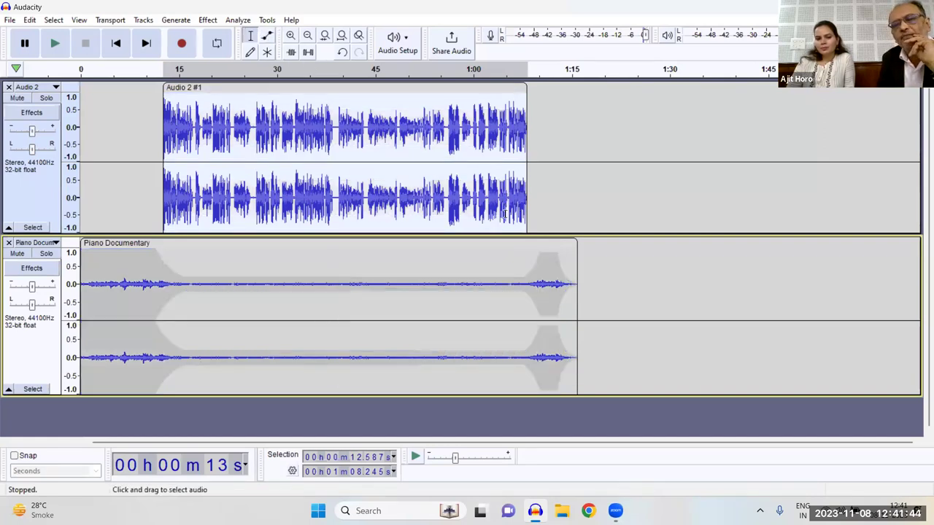
# - Play the voice-and-piano mix from about 1:05, then undo the latest piano envelope edit
pyautogui.click(505, 213)
pyautogui.press('space')
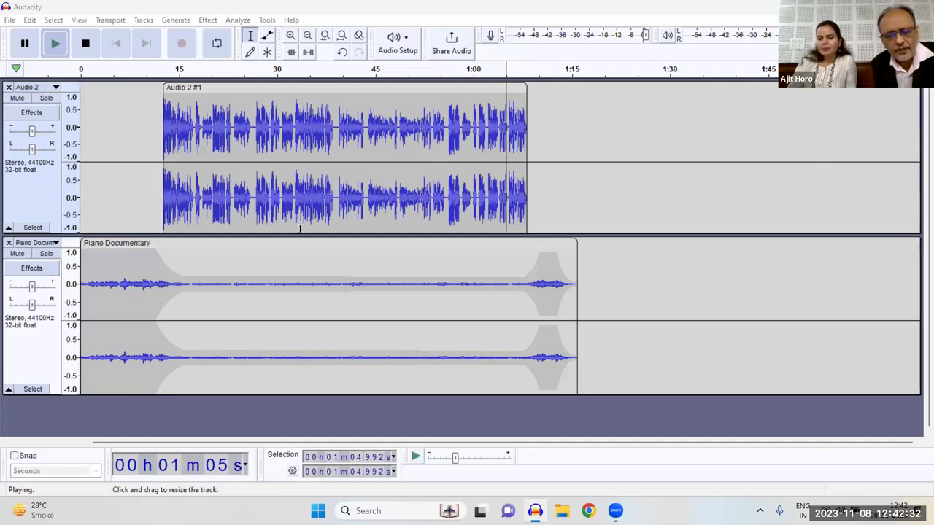
pyautogui.doubleClick(360, 202)
pyautogui.press('Home')
# - Undo back past the piano import, restoring the empty mono Audio 1 track
pyautogui.press('End')
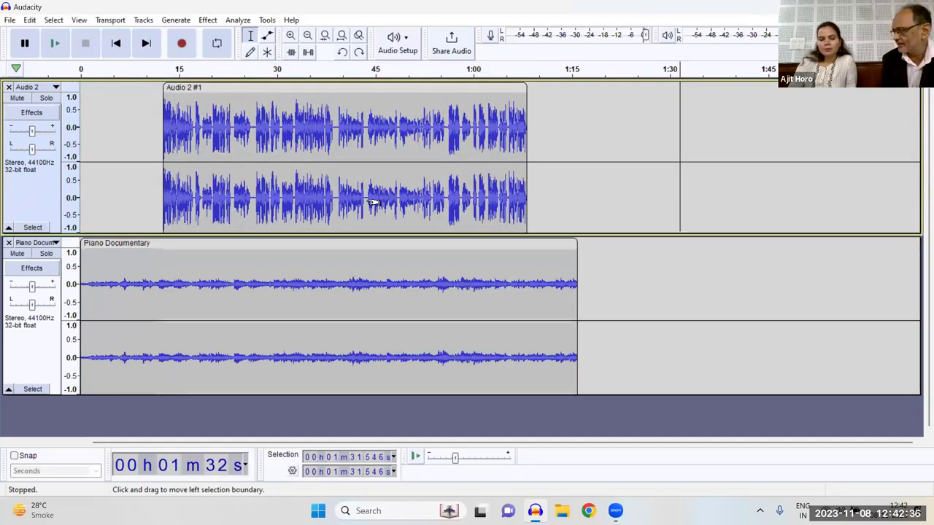
pyautogui.moveTo(370, 202); pyautogui.dragTo(404, 202)
pyautogui.scroll(-3, 365, 200)
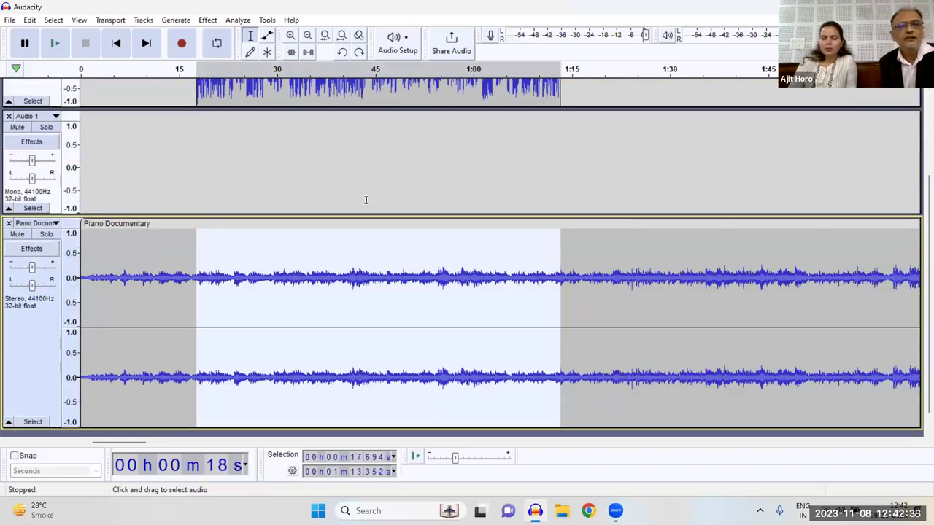
pyautogui.hotkey('ctrl', 'z')
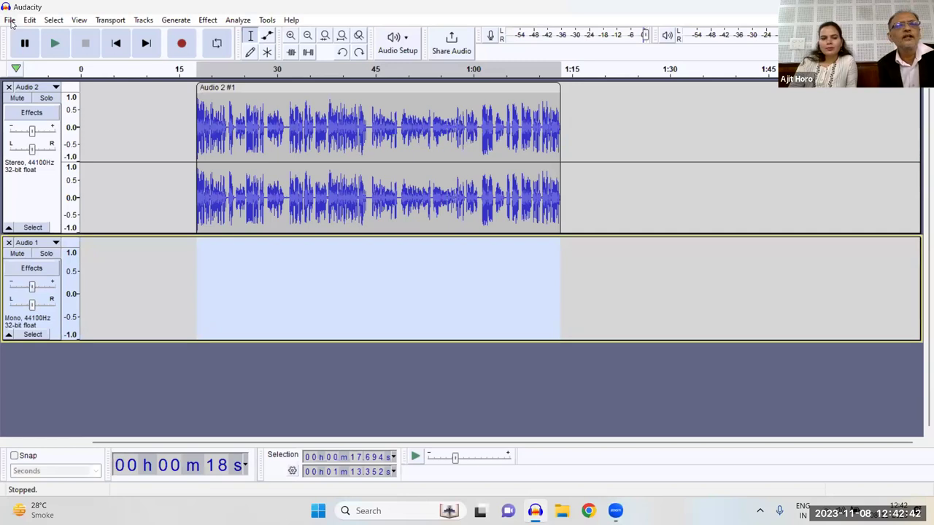
# - Re-import Piano Documentary.mp3 through File > Import > Audio as a new stereo track
pyautogui.click(10, 20)
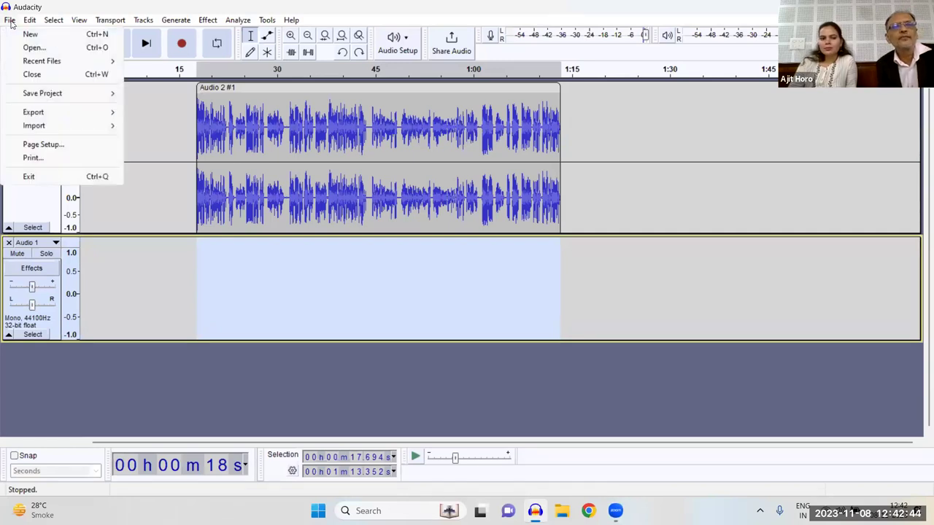
pyautogui.moveTo(33, 127)
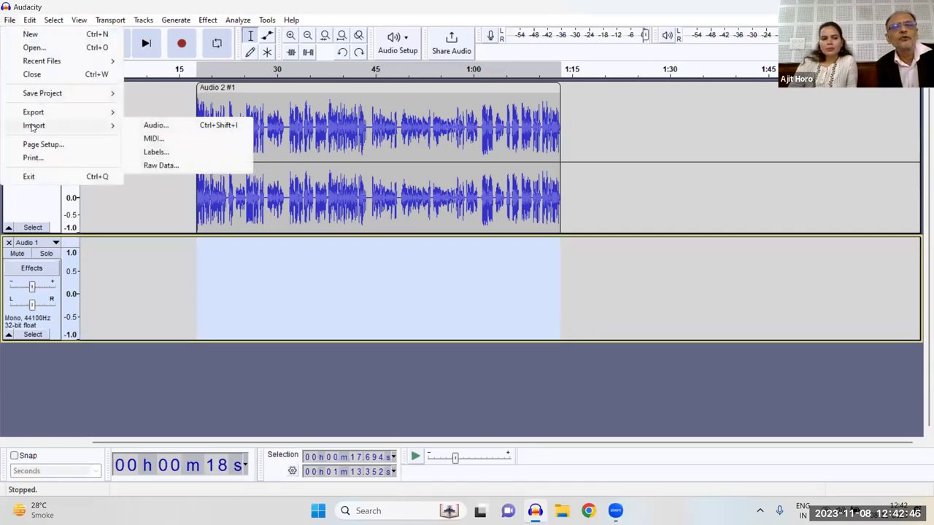
pyautogui.click(155, 126)
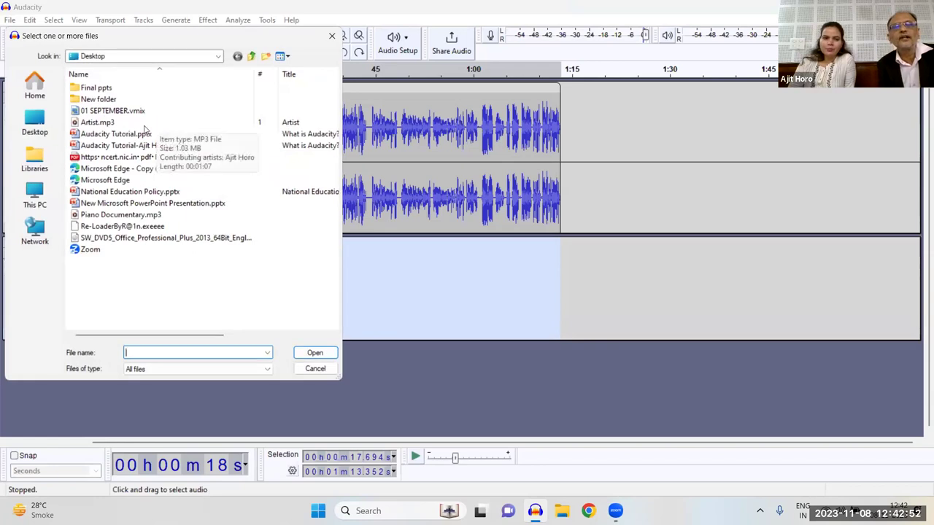
pyautogui.click(114, 216)
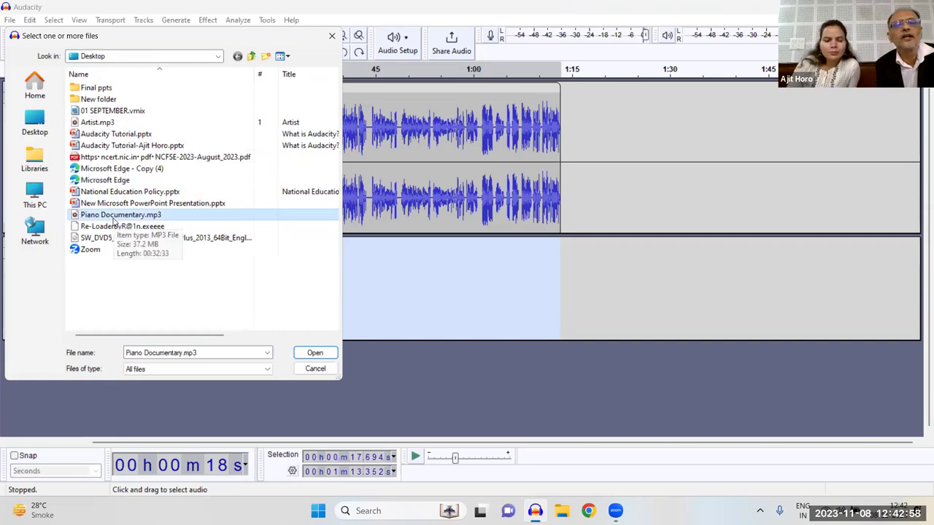
pyautogui.click(328, 354)
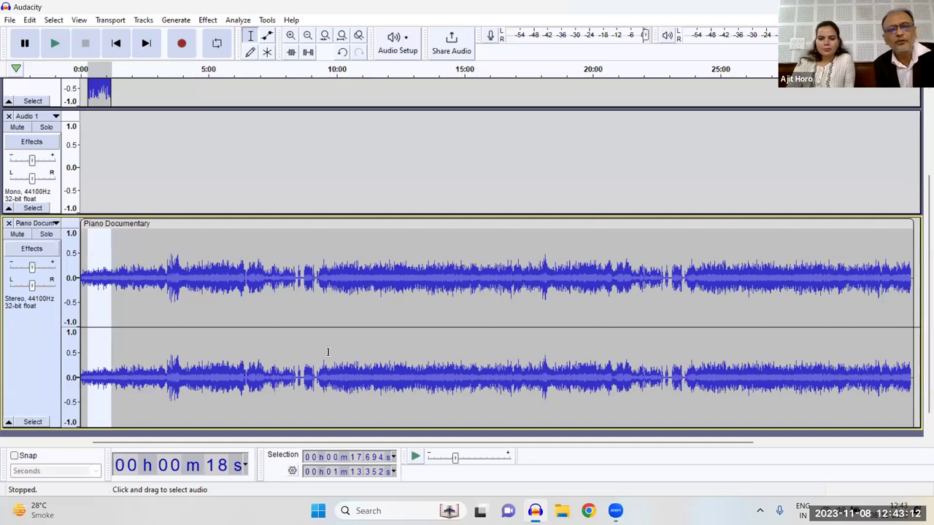
# - Delete the empty Audio 1 track and trim the piano clip to end around 2:00
pyautogui.click(9, 116)
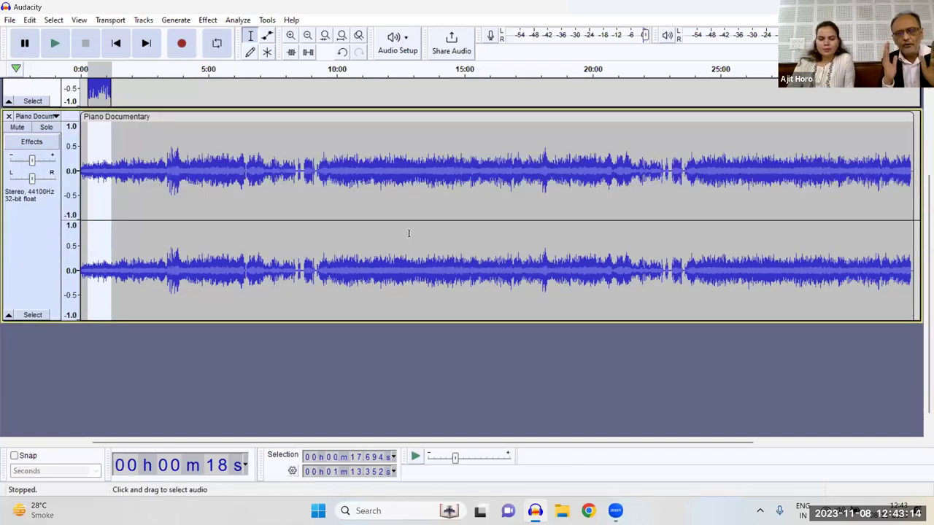
pyautogui.click(307, 35)
pyautogui.click(307, 35)
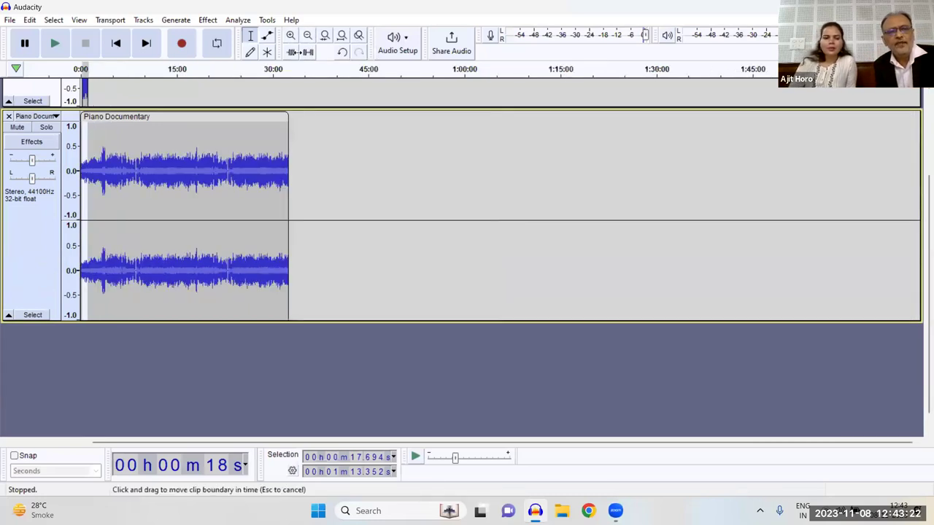
pyautogui.moveTo(272, 119); pyautogui.dragTo(92, 119)
# - Zoom back in so the voice and trimmed piano clips fill the view
pyautogui.click(290, 35)
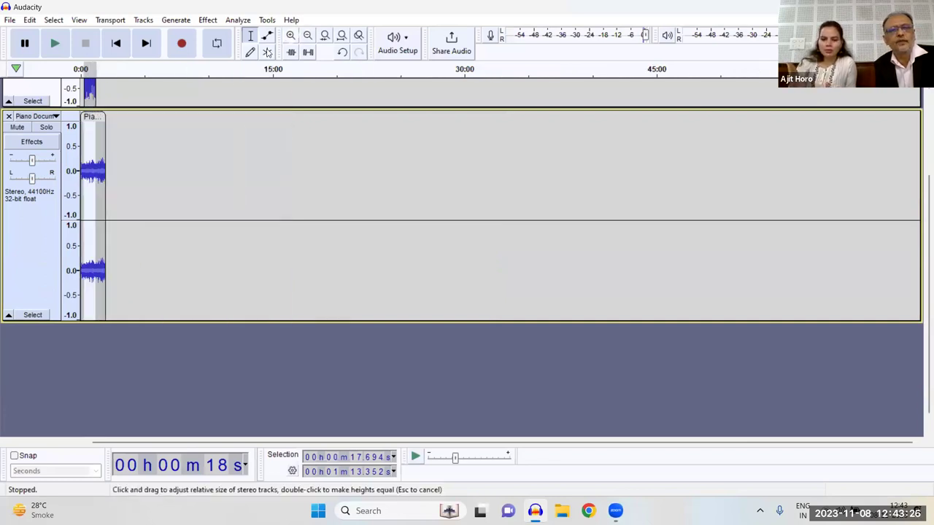
pyautogui.click(290, 35)
pyautogui.click(290, 35)
pyautogui.click(291, 35)
pyautogui.click(291, 35)
pyautogui.click(290, 35)
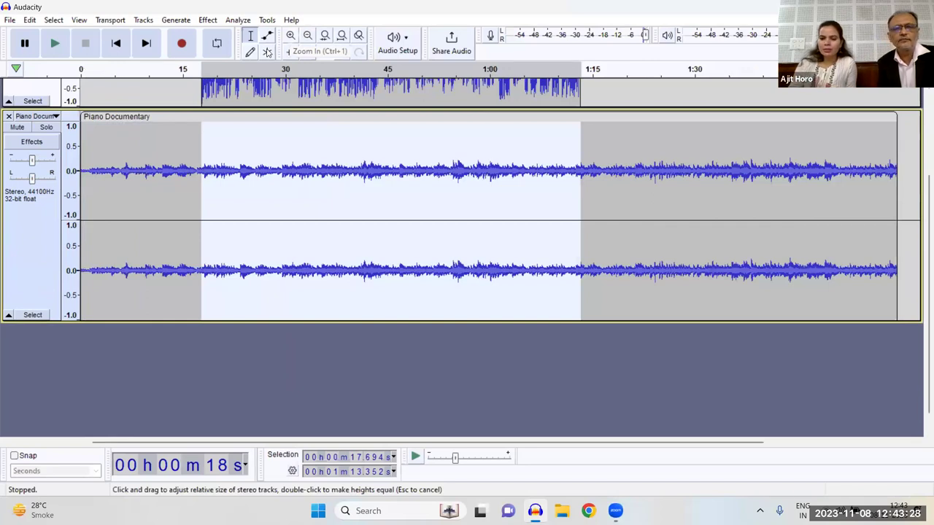
pyautogui.click(307, 35)
pyautogui.scroll(3, 469, 145)
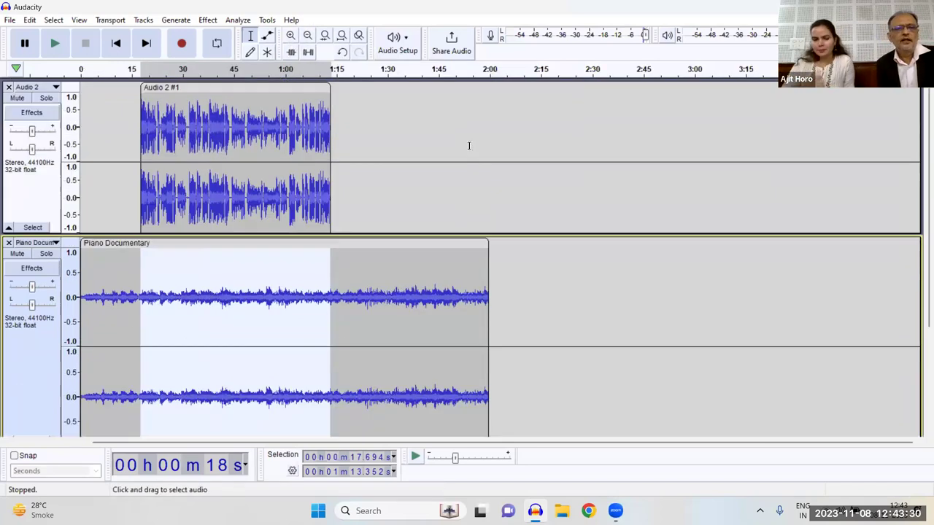
pyautogui.scroll(-3, 469, 146)
pyautogui.scroll(2, 411, 307)
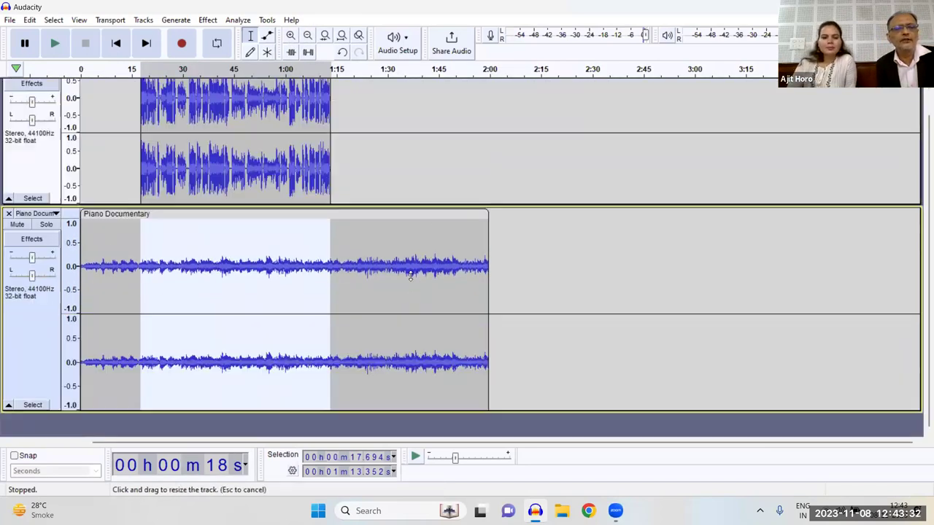
pyautogui.scroll(1, 411, 274)
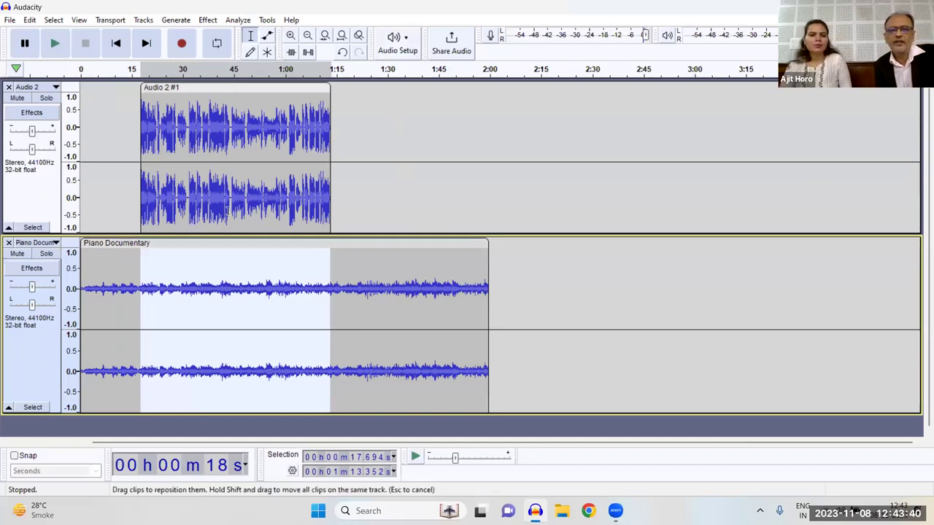
# - Shrink the piano track's height and move the voice clip to start about 5 s in
pyautogui.click(211, 401)
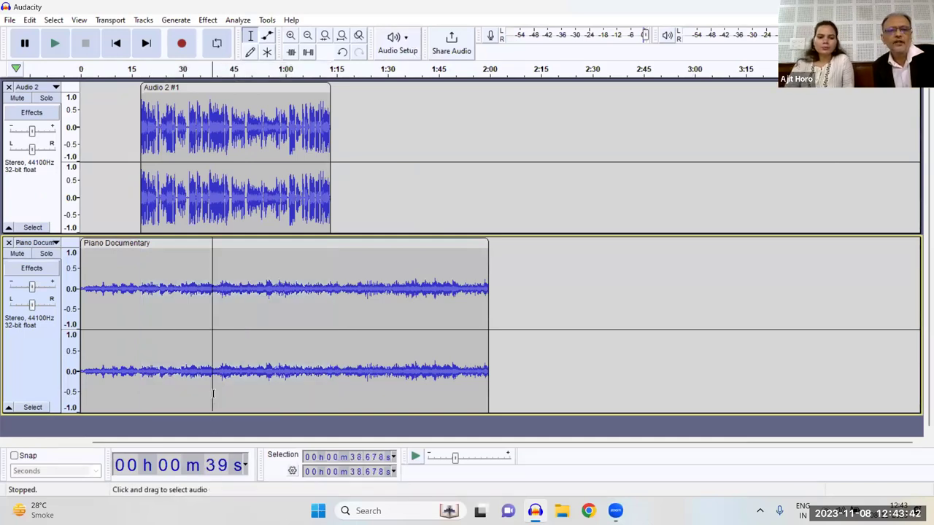
pyautogui.moveTo(213, 412); pyautogui.dragTo(224, 366)
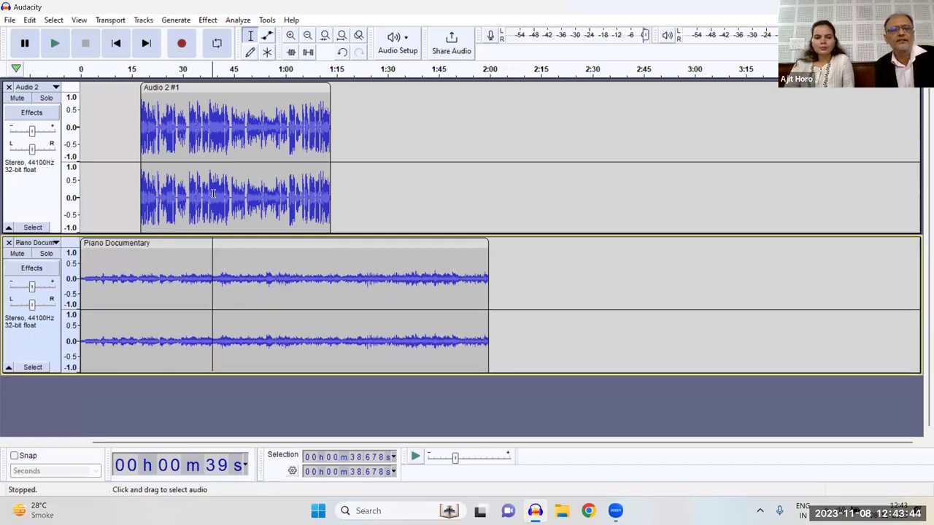
pyautogui.moveTo(200, 89); pyautogui.dragTo(162, 96)
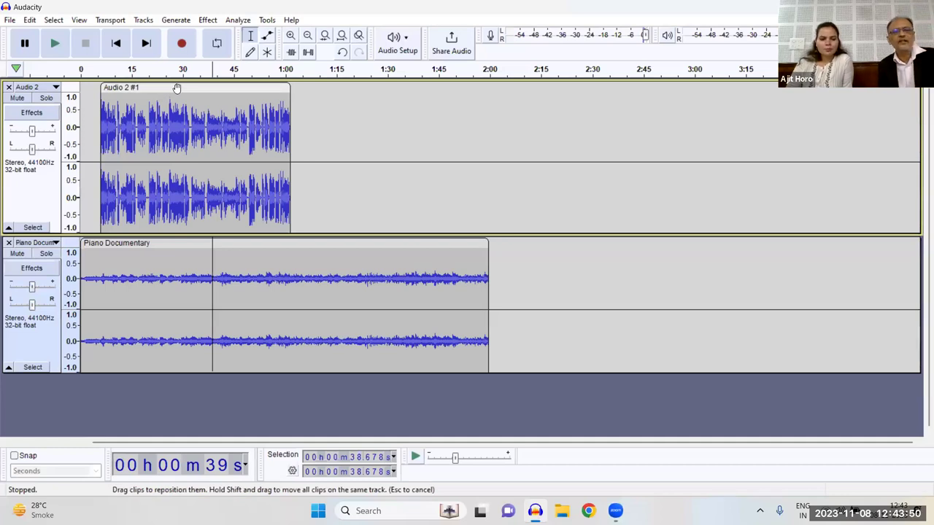
pyautogui.moveTo(177, 88); pyautogui.dragTo(175, 88)
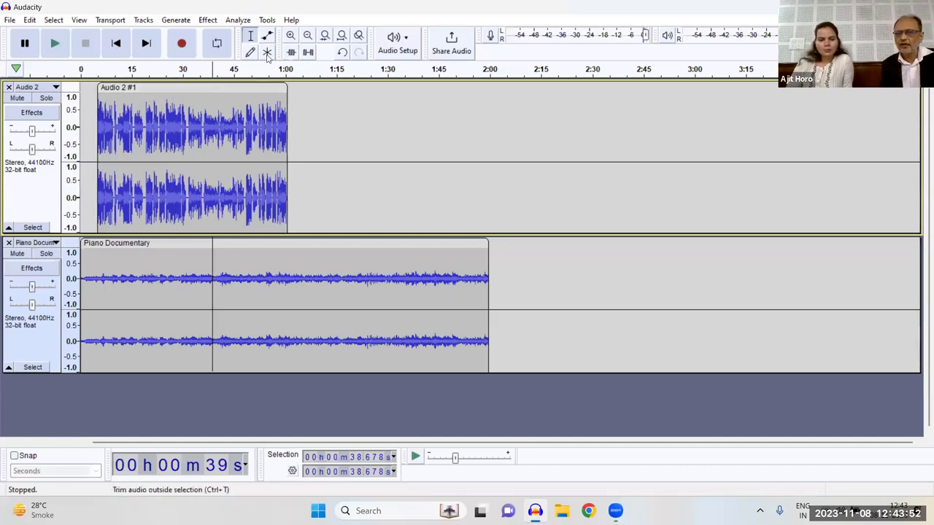
# - Trim the piano clip to end near 1:04, just after the voice, and return to the start
pyautogui.click(291, 35)
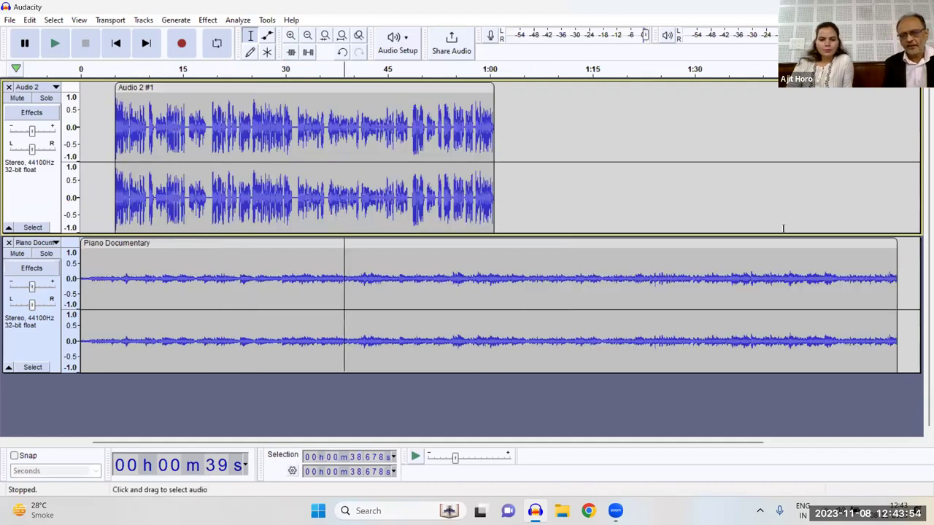
pyautogui.moveTo(568, 247); pyautogui.dragTo(519, 247)
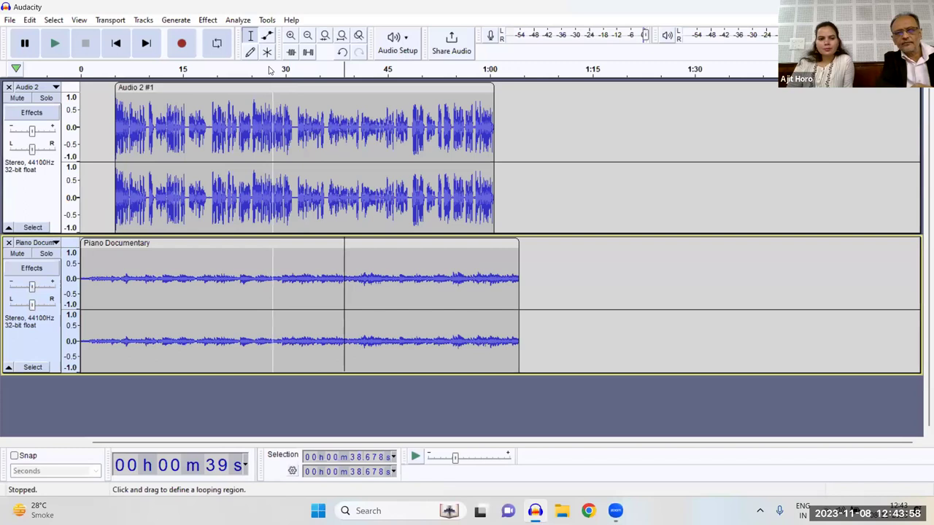
pyautogui.hotkey('ctrl', '1')
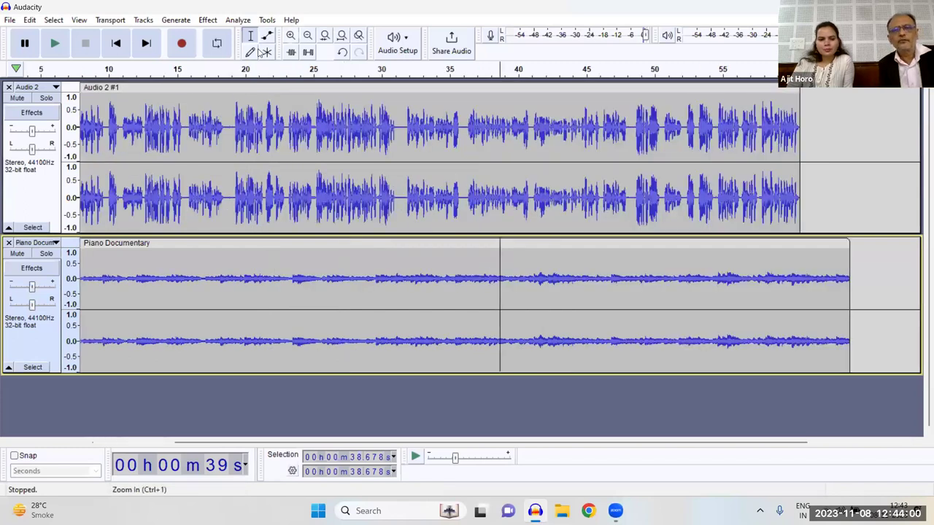
pyautogui.hotkey('ctrl', '3')
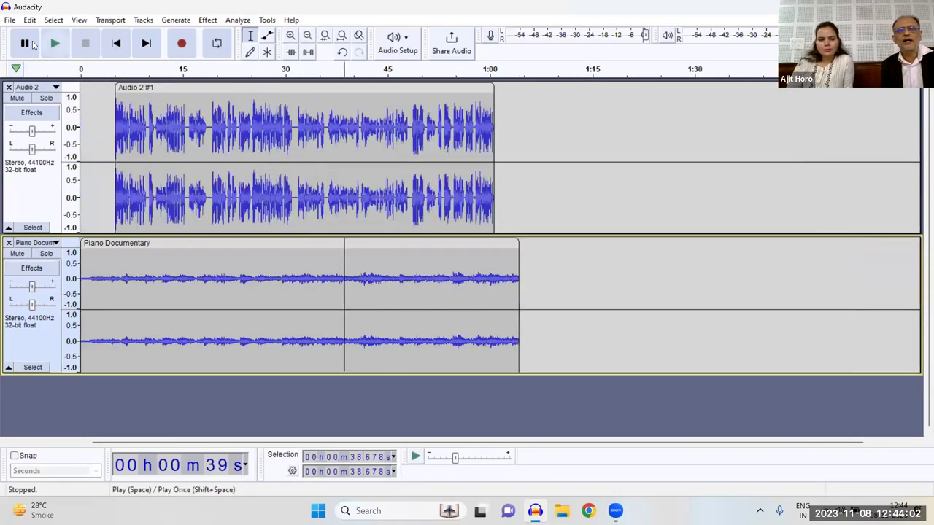
pyautogui.click(116, 43)
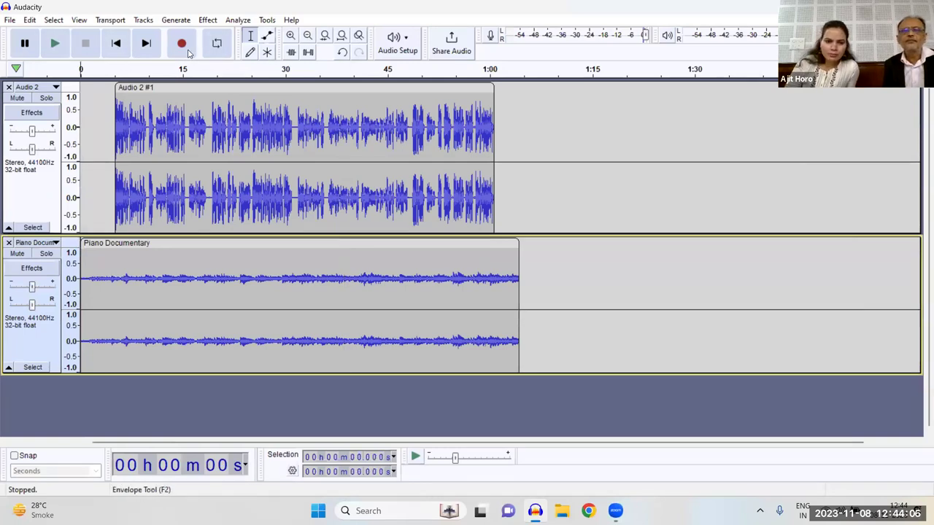
# - Nudge the voice clip slightly later and pull the piano volume down after the opening seconds
pyautogui.press('F2')
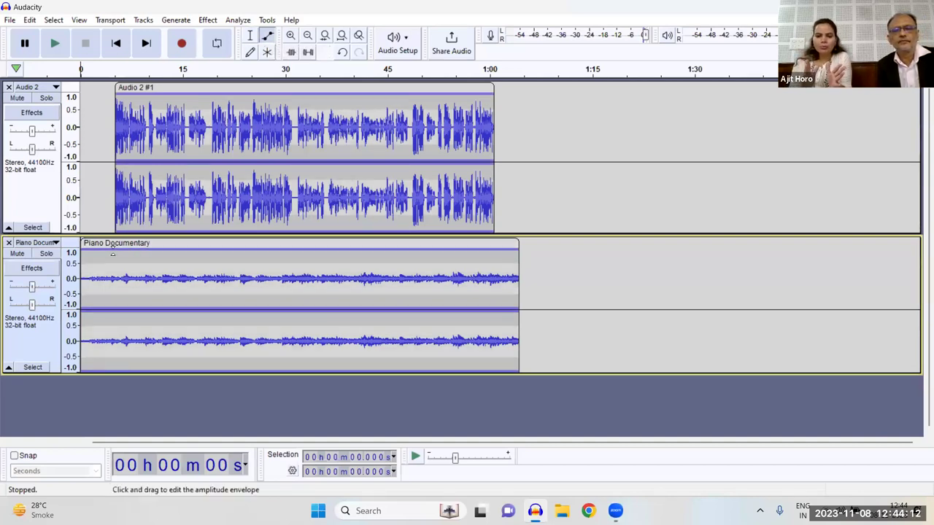
pyautogui.moveTo(148, 87); pyautogui.dragTo(155, 87)
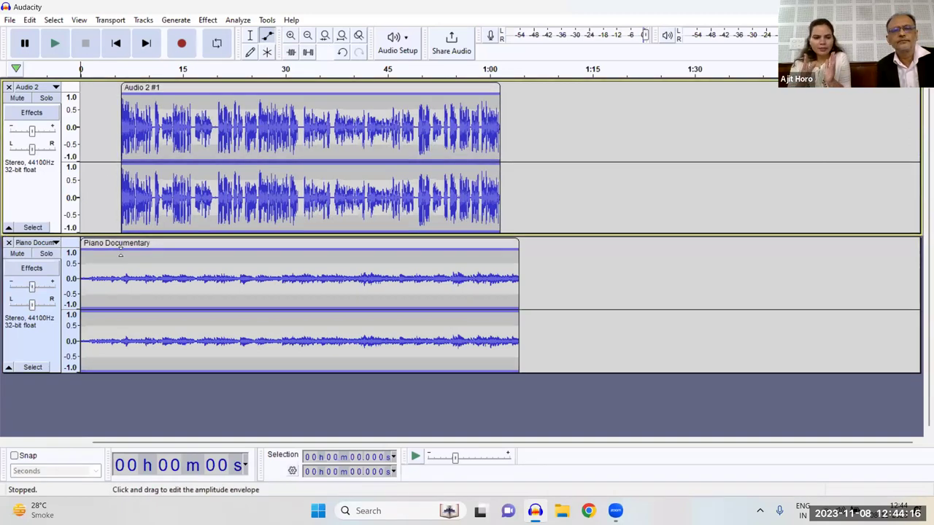
pyautogui.click(115, 251)
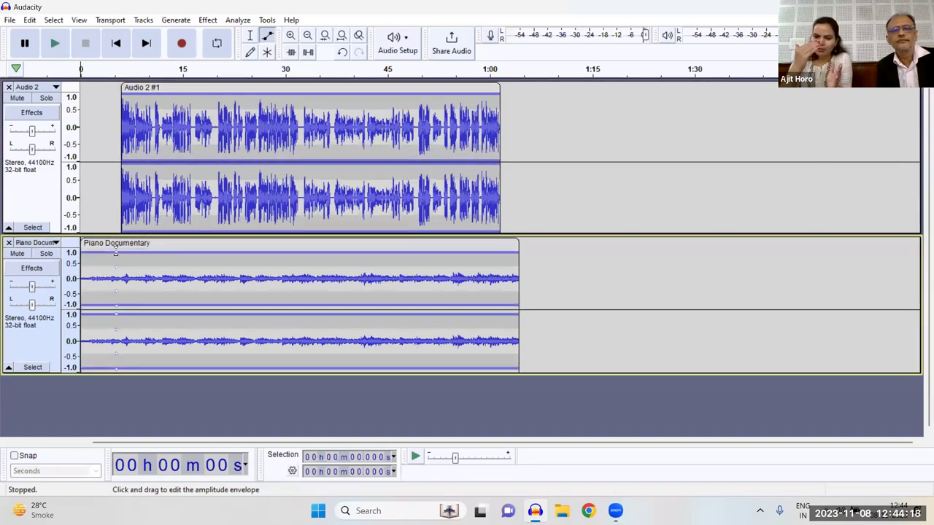
pyautogui.moveTo(120, 252)
pyautogui.mouseDown()
pyautogui.moveTo(125, 258)
pyautogui.moveTo(115, 250)
pyautogui.mouseUp()
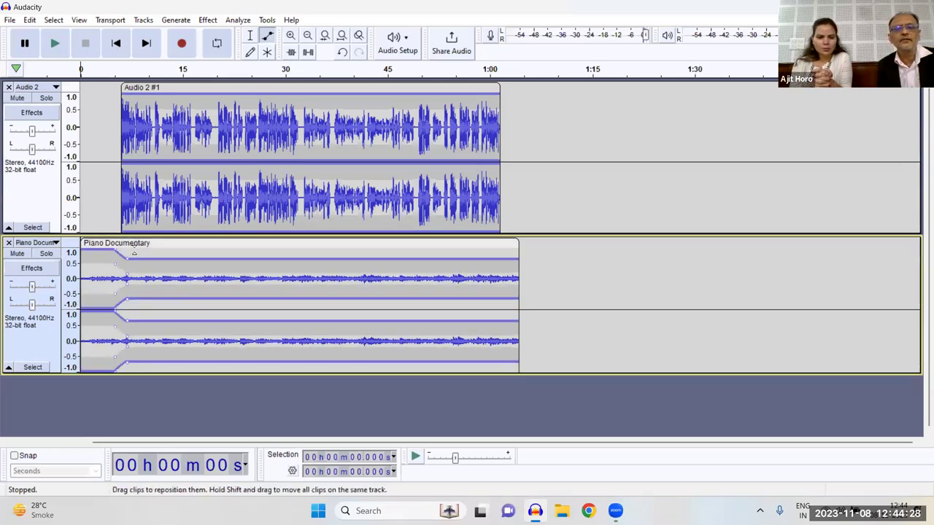
# - Lower the piano envelope to about a third under the narration, playing to check
pyautogui.press('space')
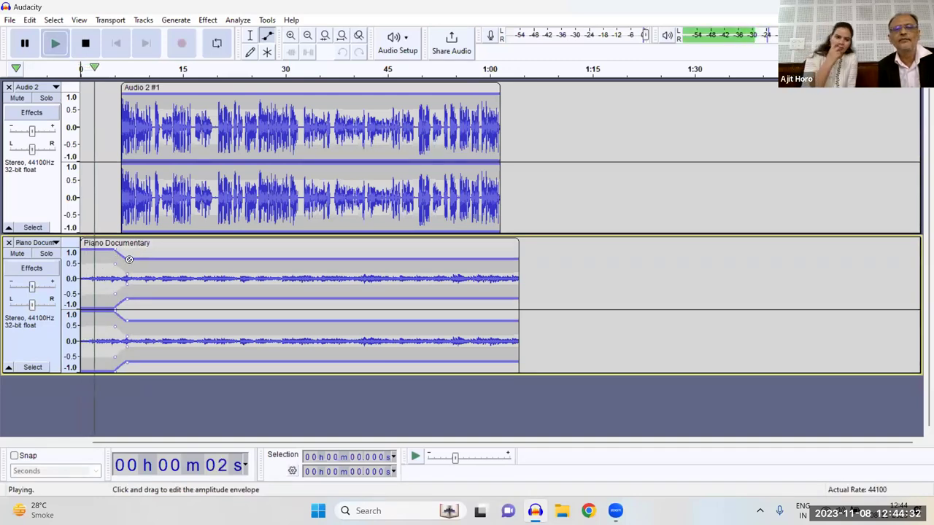
pyautogui.press('space')
pyautogui.moveTo(129, 259); pyautogui.dragTo(137, 264)
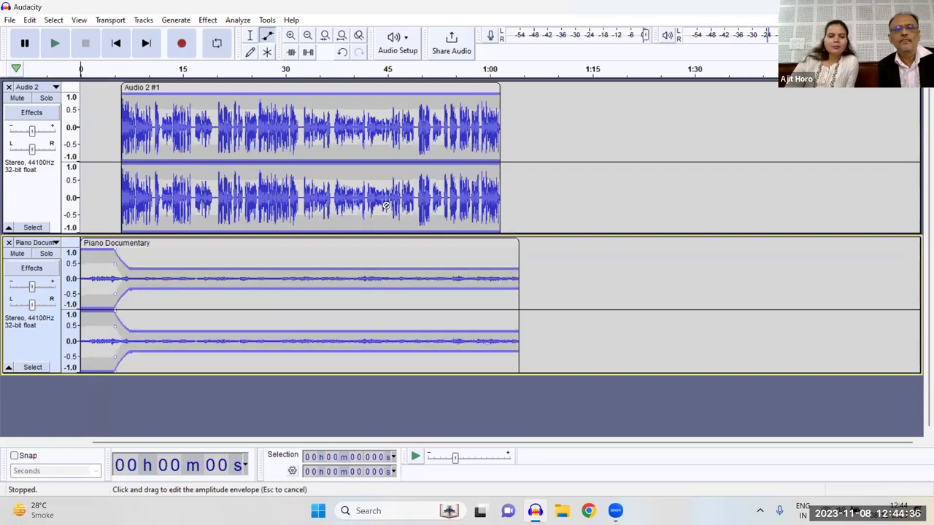
pyautogui.press('space')
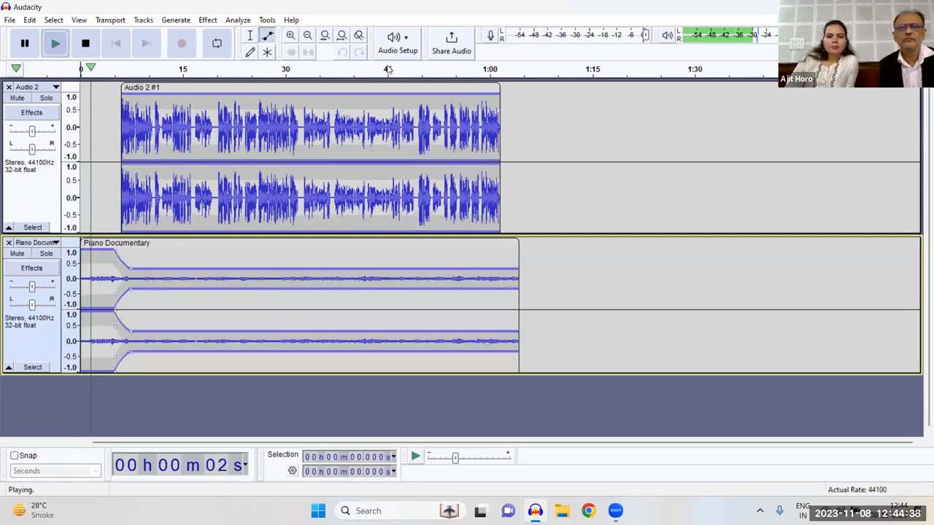
pyautogui.press('super+a')
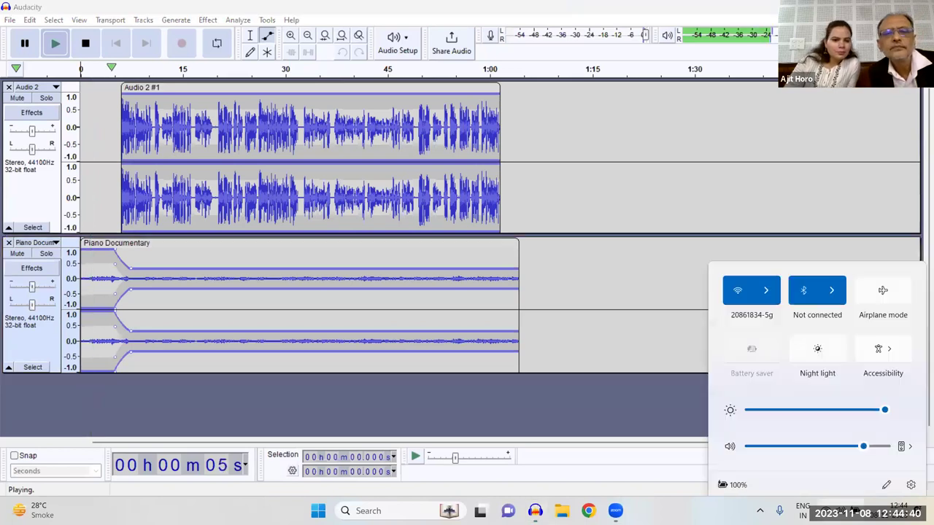
pyautogui.press('Escape')
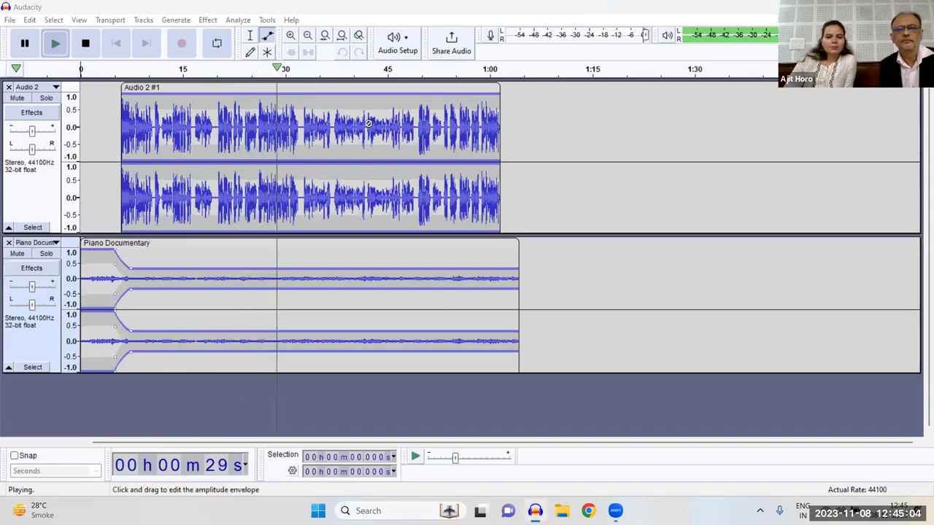
# - Undo the last envelope edit and play the mix from about 57.9 s, where the voice ends
pyautogui.click(264, 88)
pyautogui.press('space')
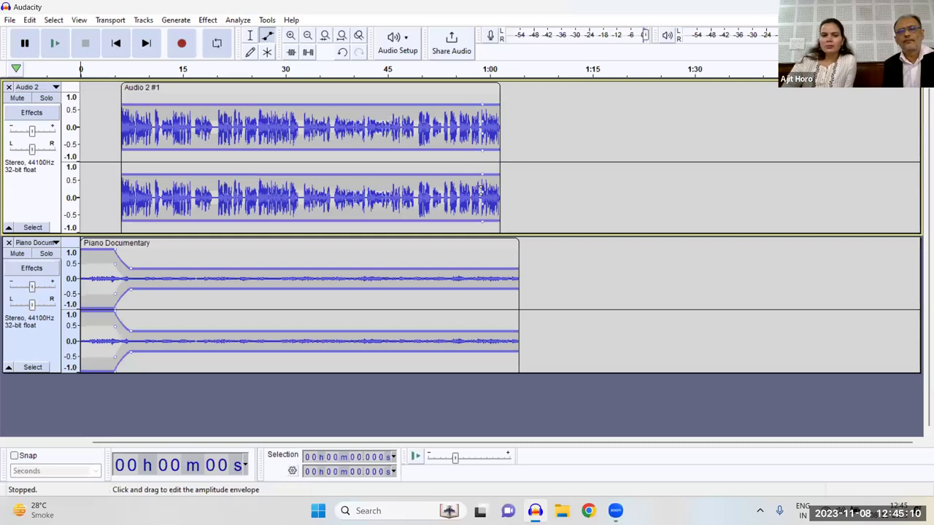
pyautogui.hotkey('ctrl', 'z')
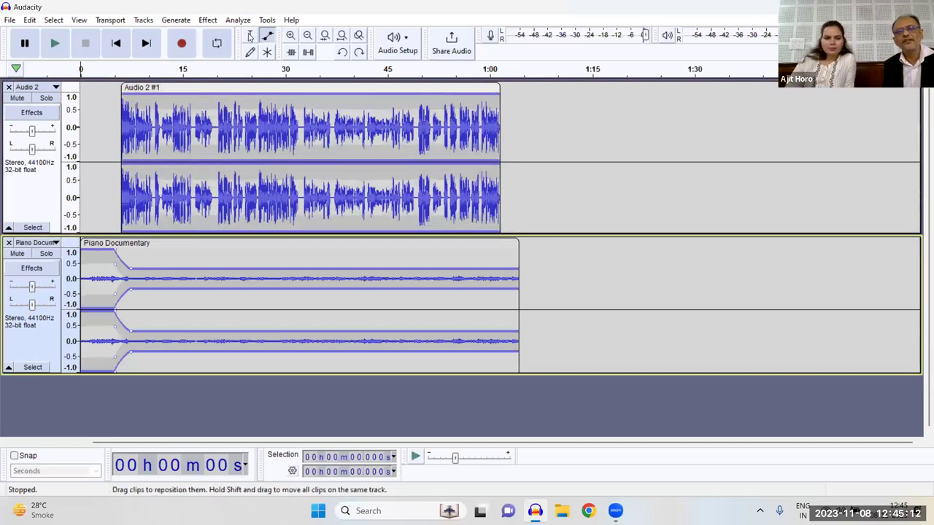
pyautogui.press('F1')
pyautogui.click(475, 259)
pyautogui.press('space')
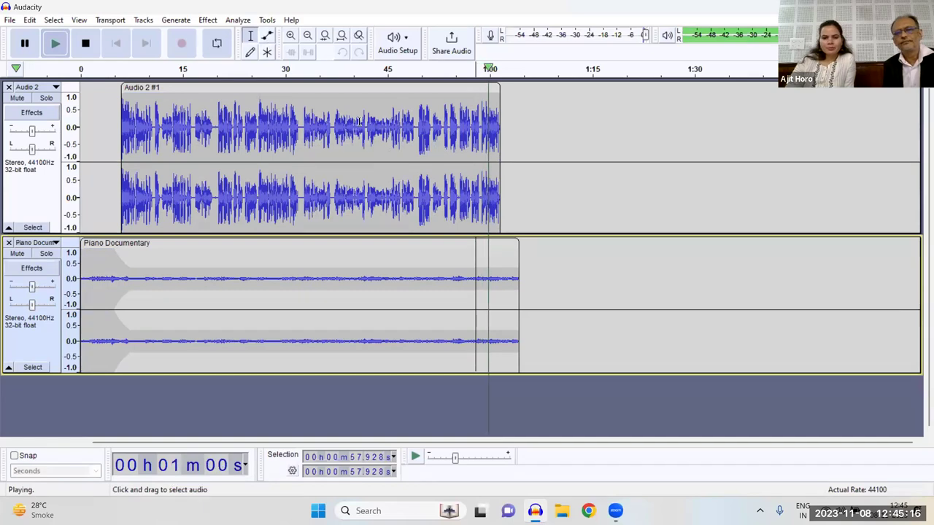
pyautogui.press('F2')
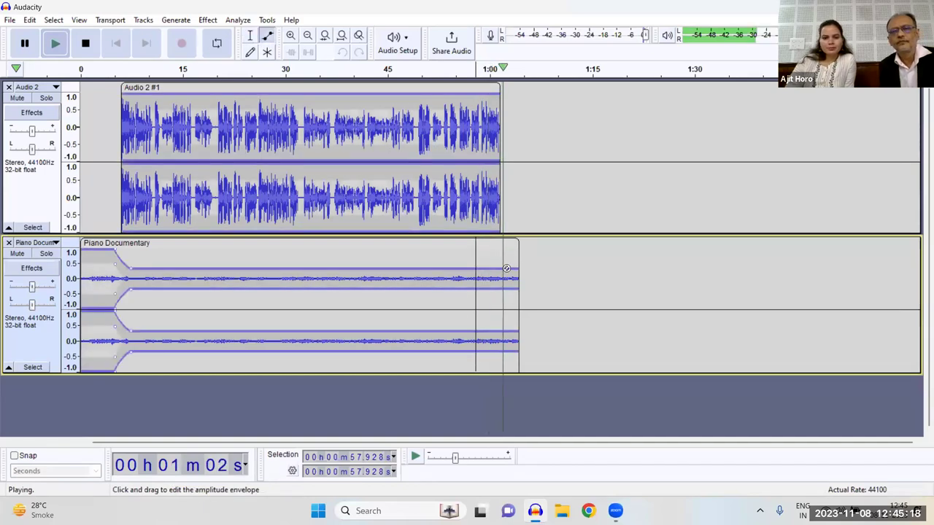
pyautogui.press('space')
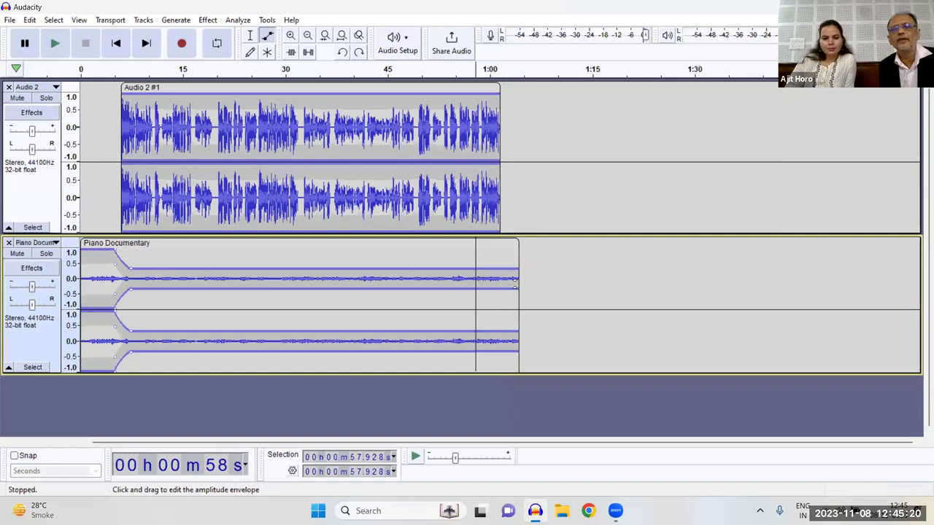
# - Extend the piano clip past the voice, swelling it to full volume then fading it out
pyautogui.moveTo(519, 248)
pyautogui.mouseDown()
pyautogui.moveTo(548, 248)
pyautogui.moveTo(506, 263)
pyautogui.moveTo(516, 246)
pyautogui.moveTo(533, 248)
pyautogui.moveTo(545, 278)
pyautogui.moveTo(509, 250)
pyautogui.mouseUp()
pyautogui.click(496, 268)
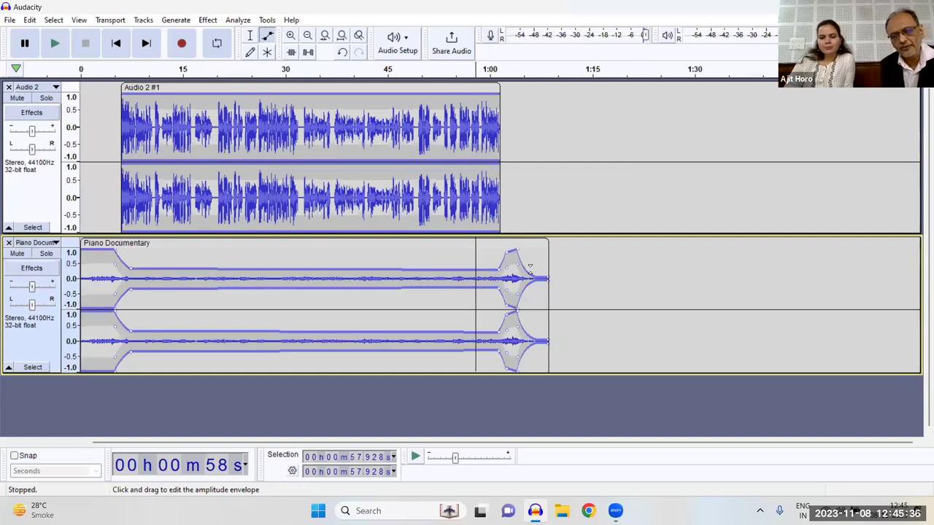
pyautogui.press('space')
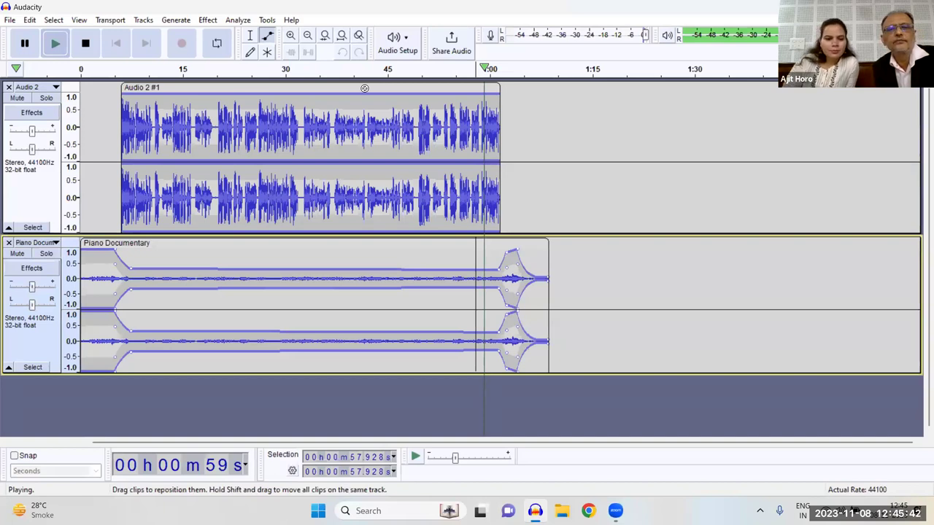
pyautogui.click(517, 69)
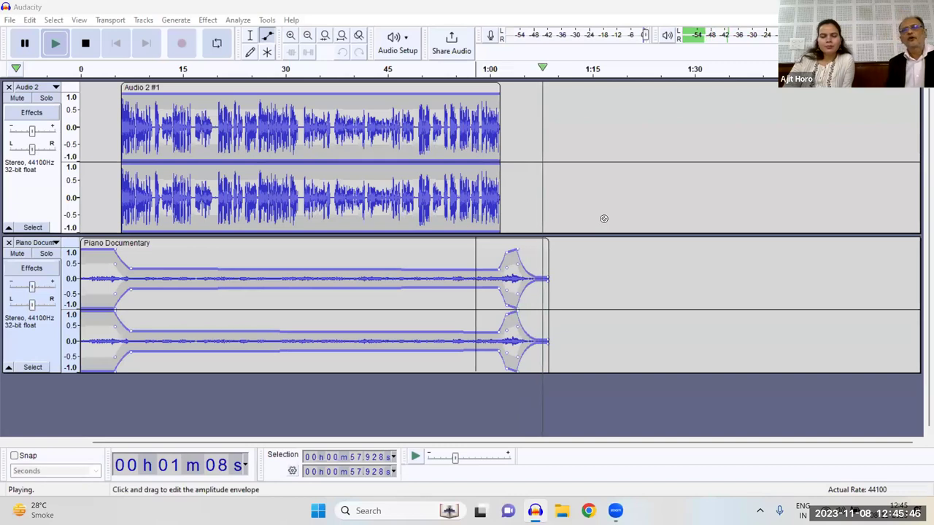
pyautogui.click(468, 276)
pyautogui.press('space')
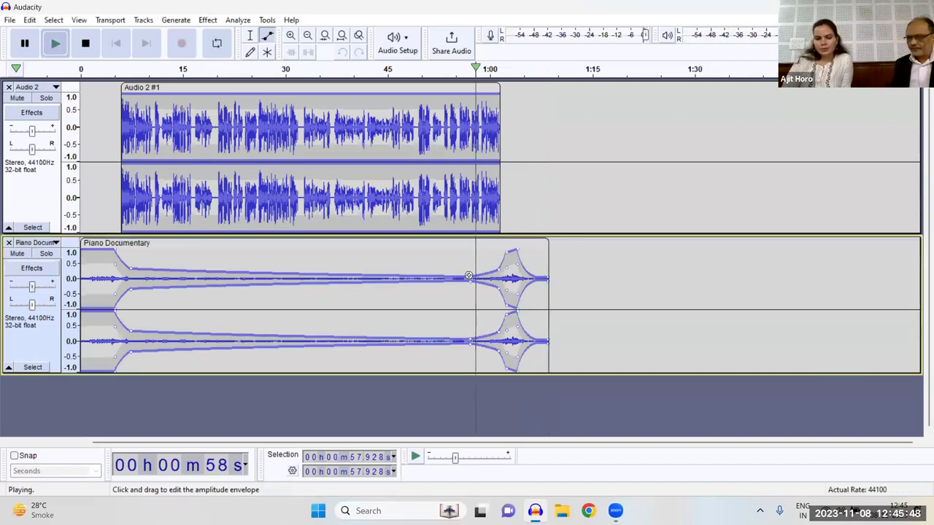
pyautogui.press('space')
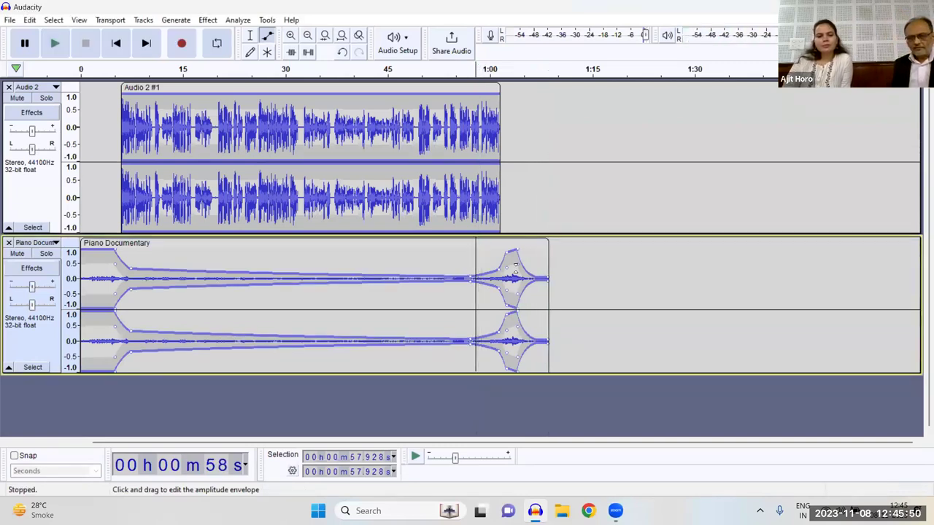
pyautogui.moveTo(512, 264); pyautogui.dragTo(546, 257)
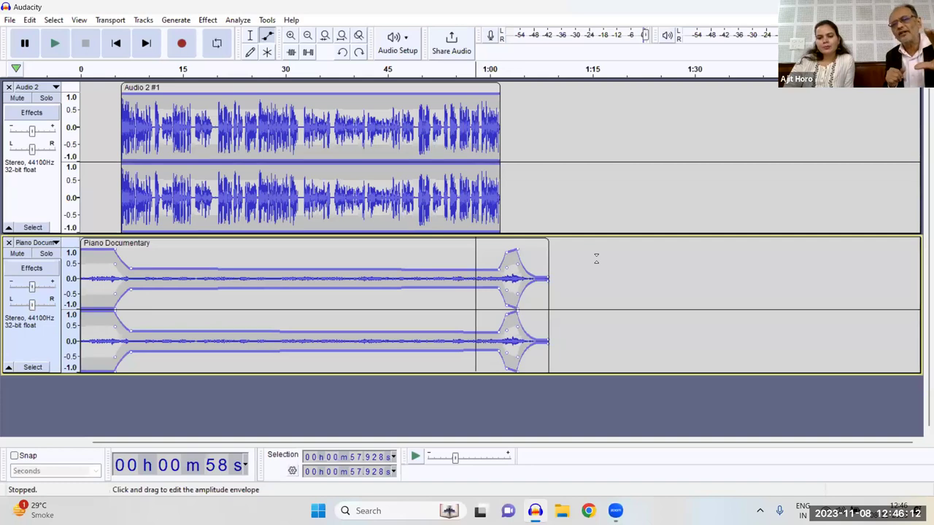
# - Switch from the Envelope tool to the Selection tool so the envelope handles disappear
pyautogui.click(452, 45)
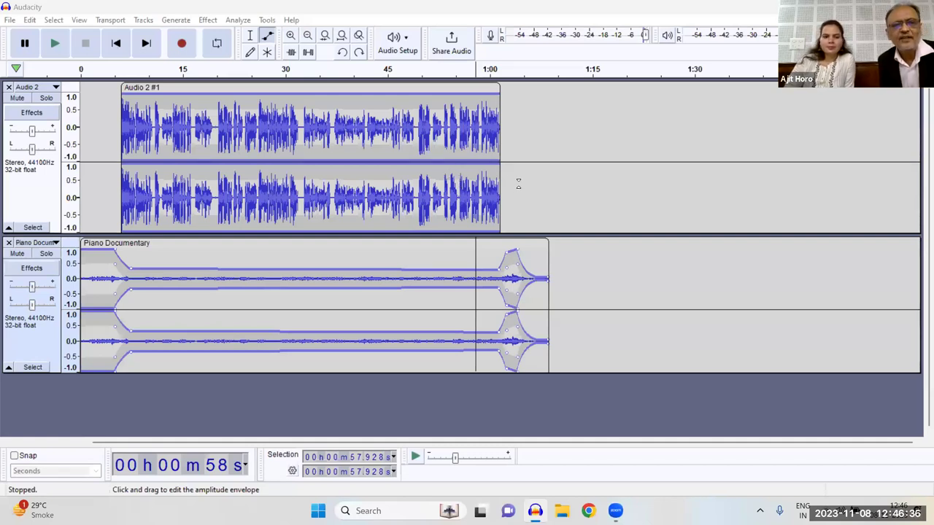
pyautogui.click(554, 212)
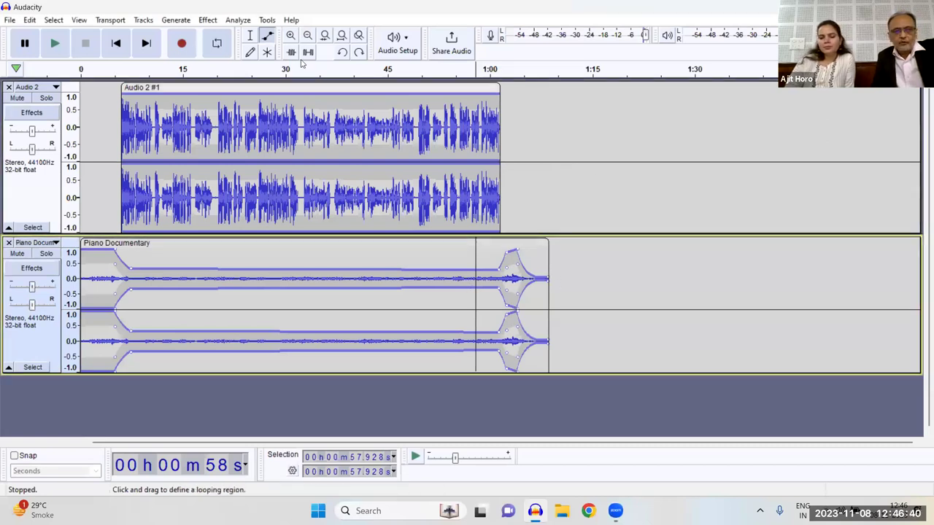
pyautogui.click(251, 35)
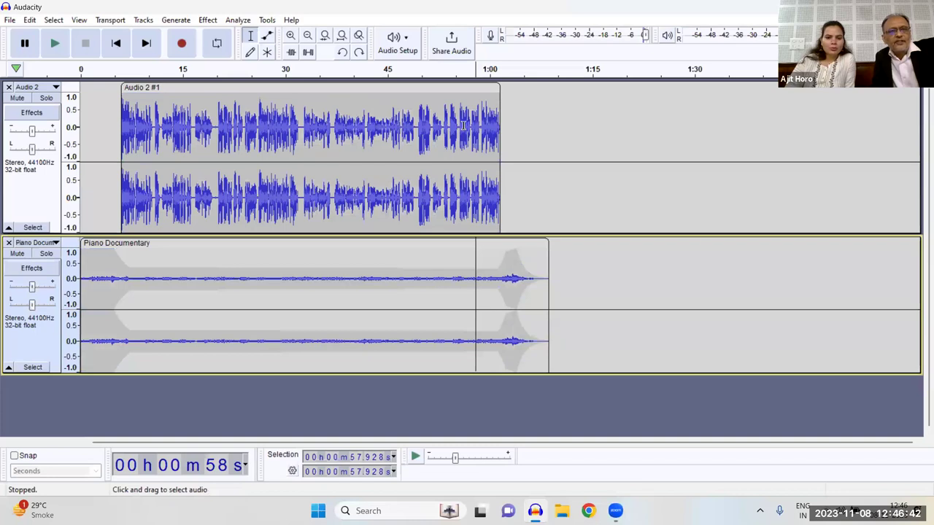
# - Start an MP3 export of the mix from the File > Export menu
pyautogui.click(10, 20)
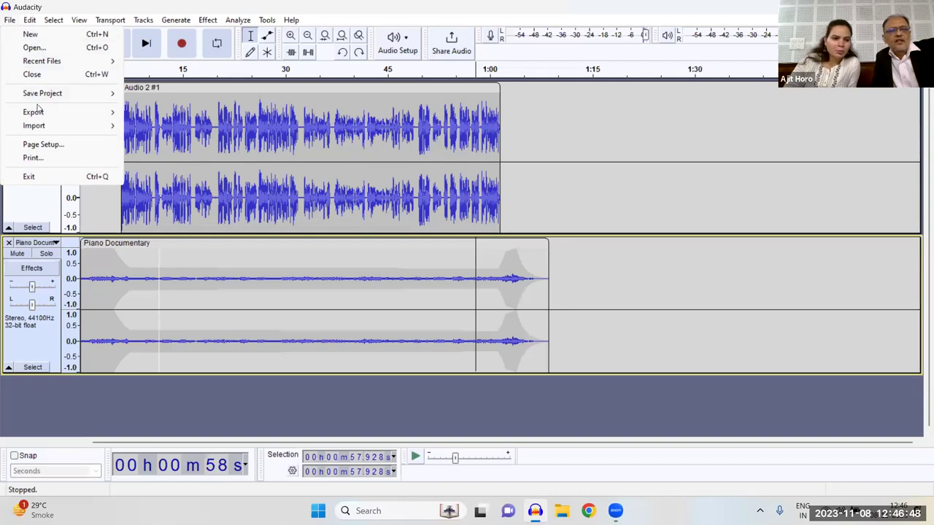
pyautogui.moveTo(55, 115)
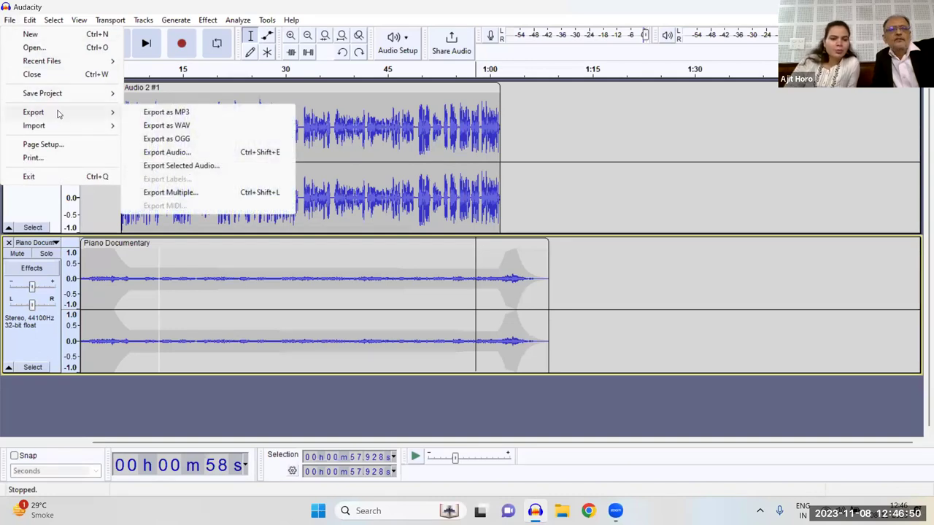
pyautogui.click(175, 113)
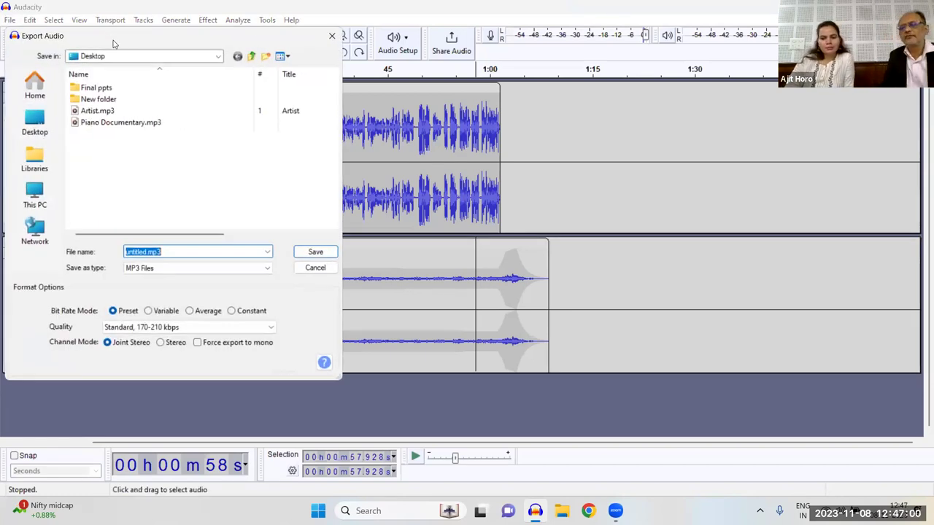
# - Save the mix to the Desktop as the MP3 'Audacity practice'
pyautogui.moveTo(113, 43); pyautogui.dragTo(324, 77)
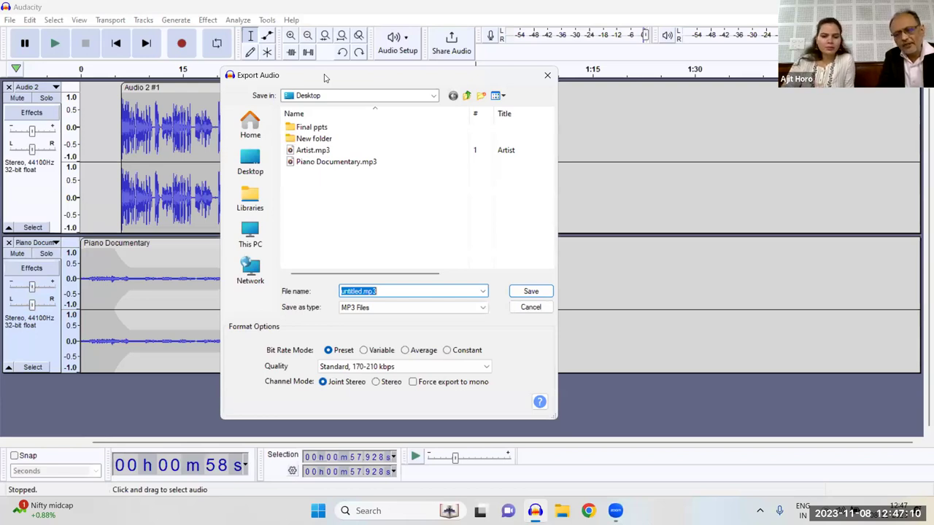
pyautogui.write('A')
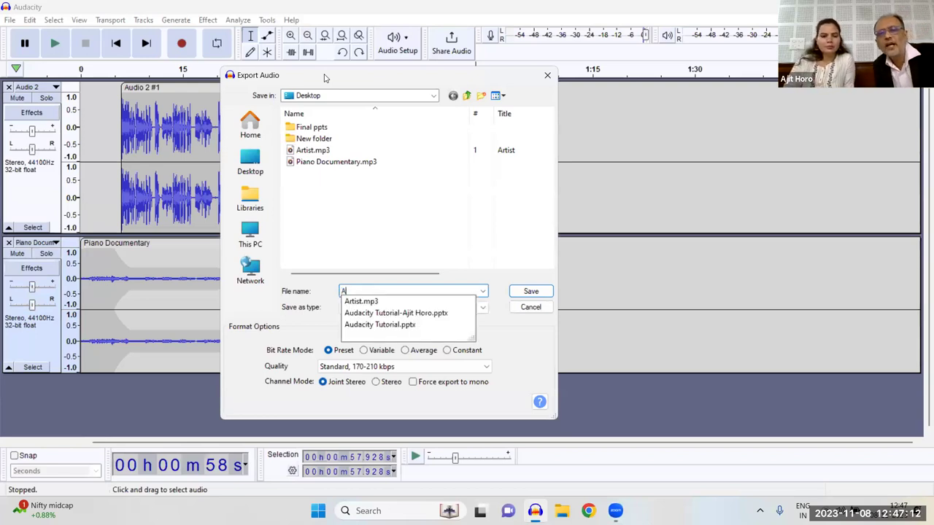
pyautogui.write('udacity ')
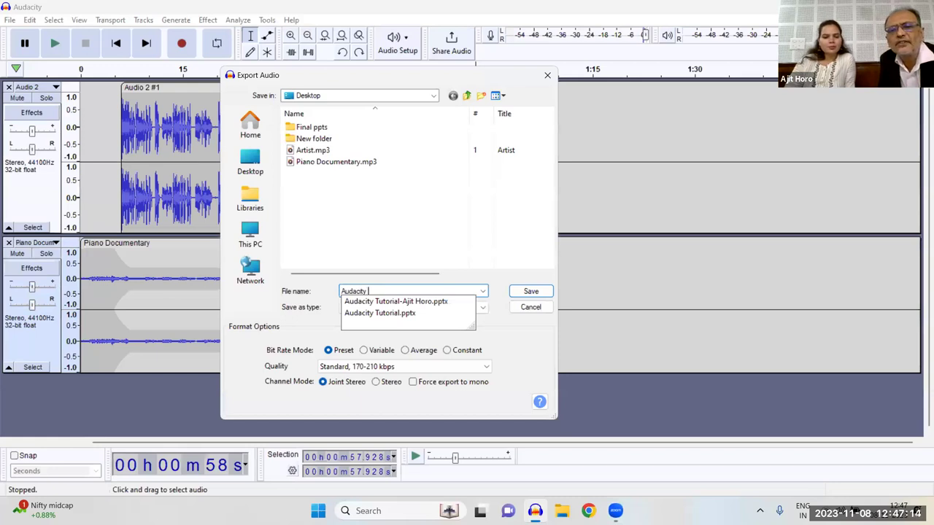
pyautogui.write('practice')
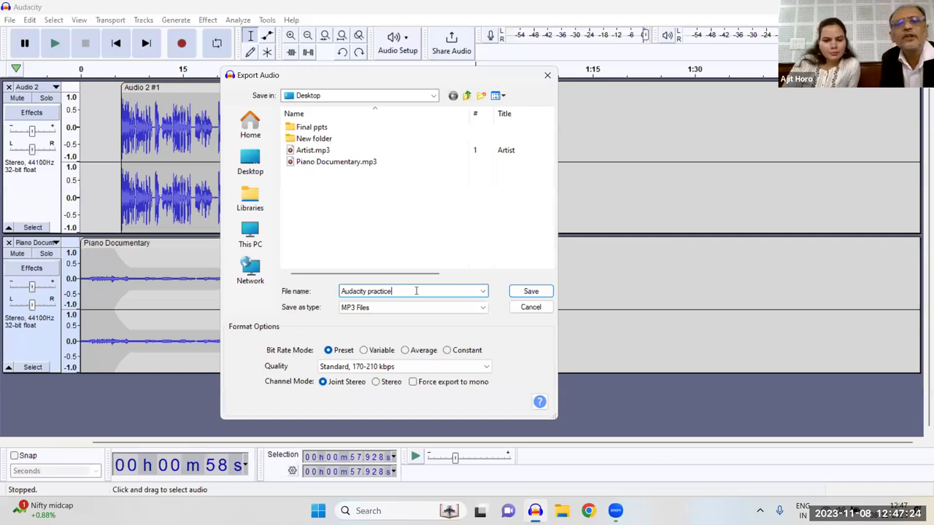
pyautogui.click(530, 292)
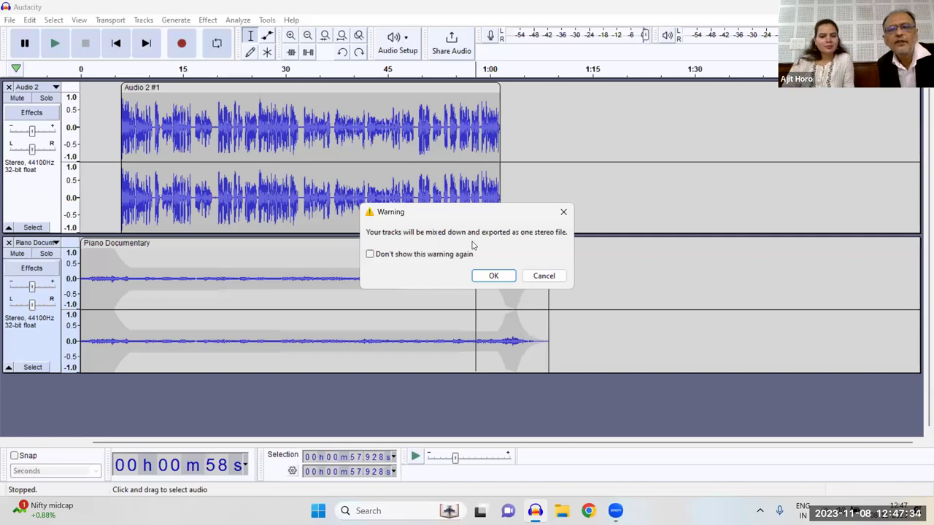
# - Accept the stereo mixdown, then tag both presenters as artist and 'Audacity practice' as title
pyautogui.click(492, 277)
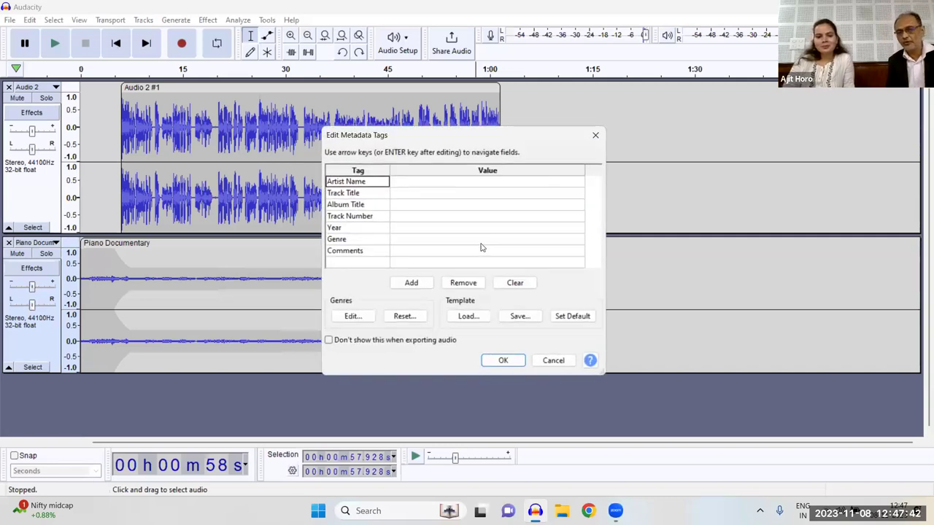
pyautogui.click(430, 182)
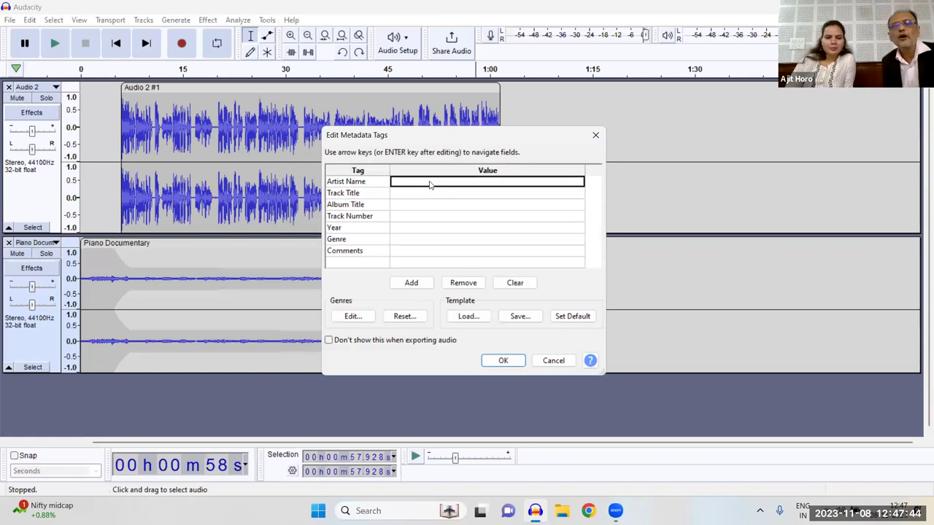
pyautogui.write('Ajit')
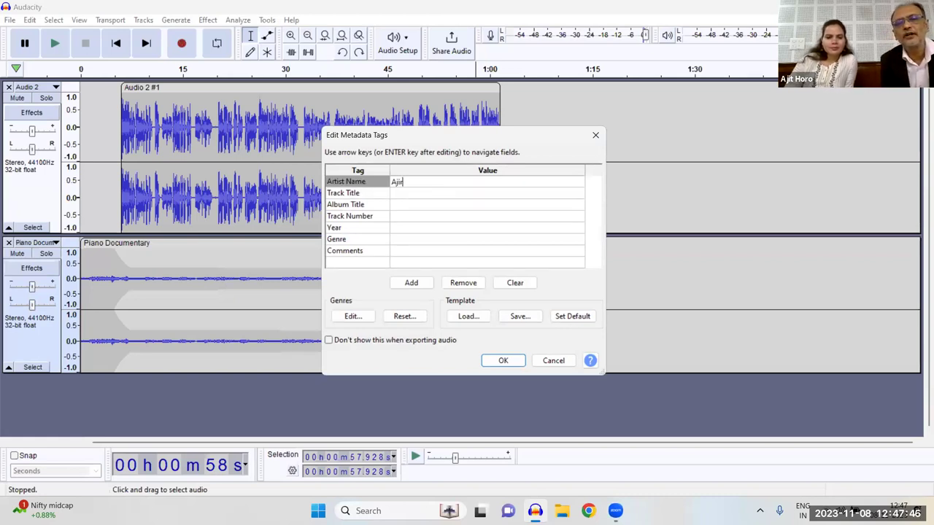
pyautogui.write(' horo and ')
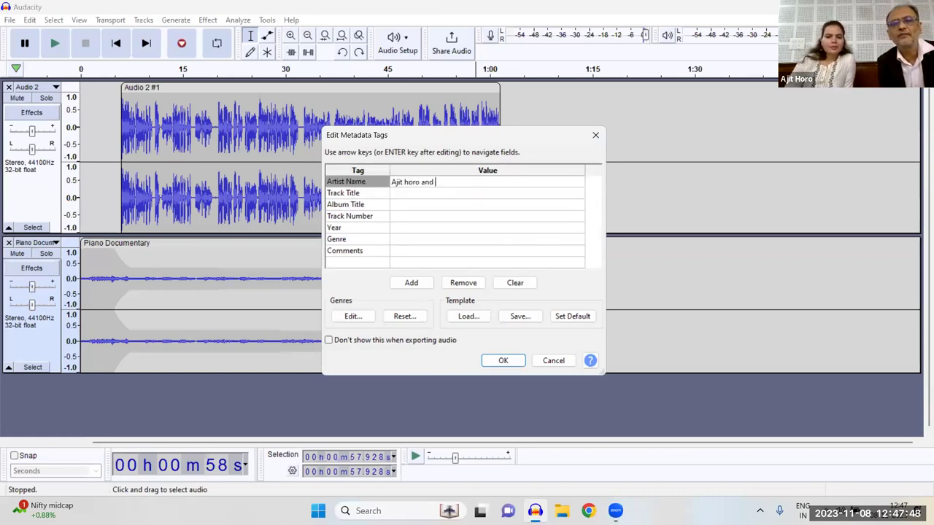
pyautogui.write('Vimlesh')
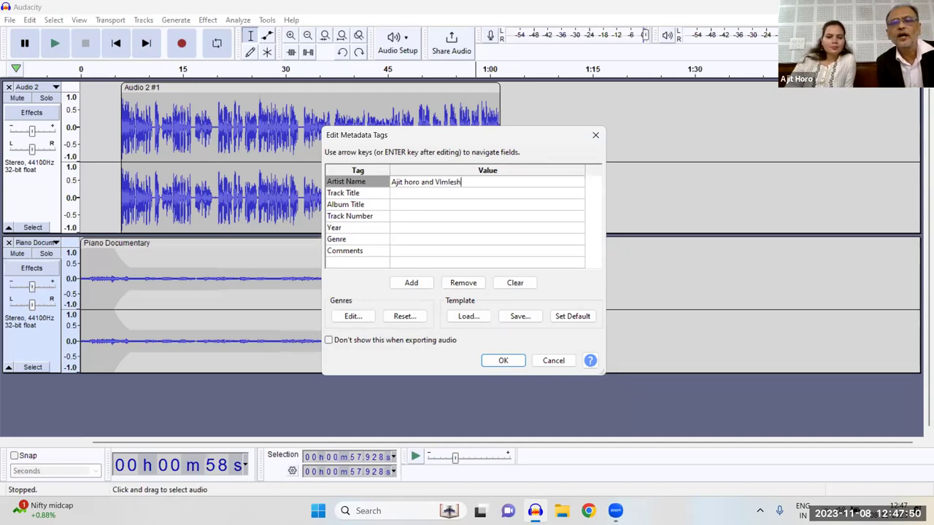
pyautogui.write(' Cha')
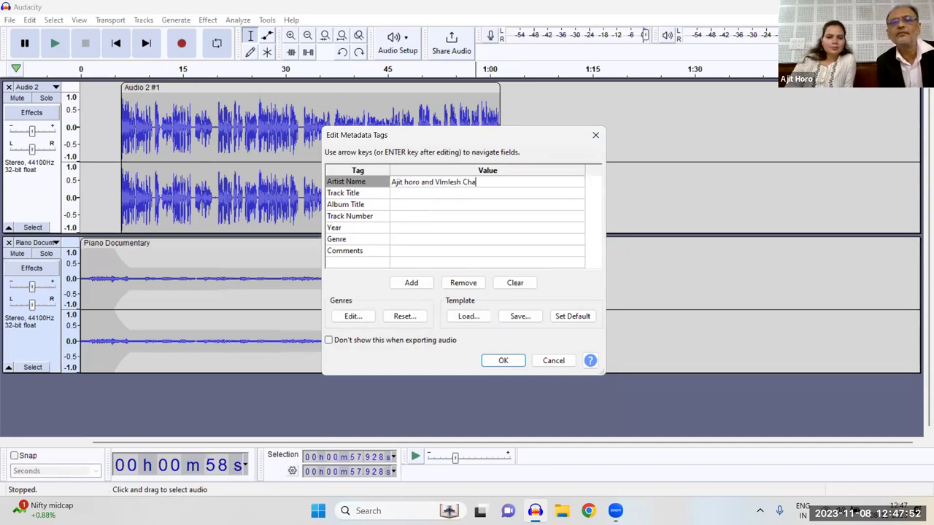
pyautogui.write('udhary')
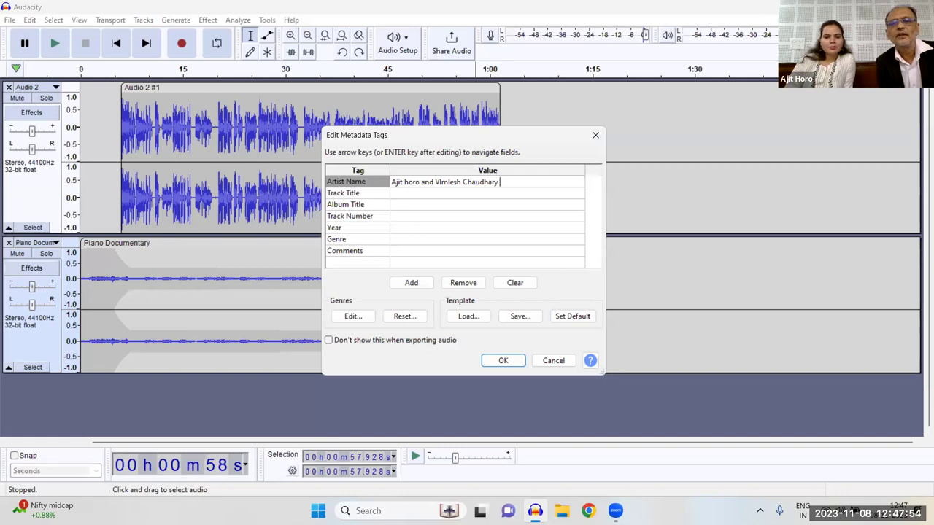
pyautogui.click(430, 194)
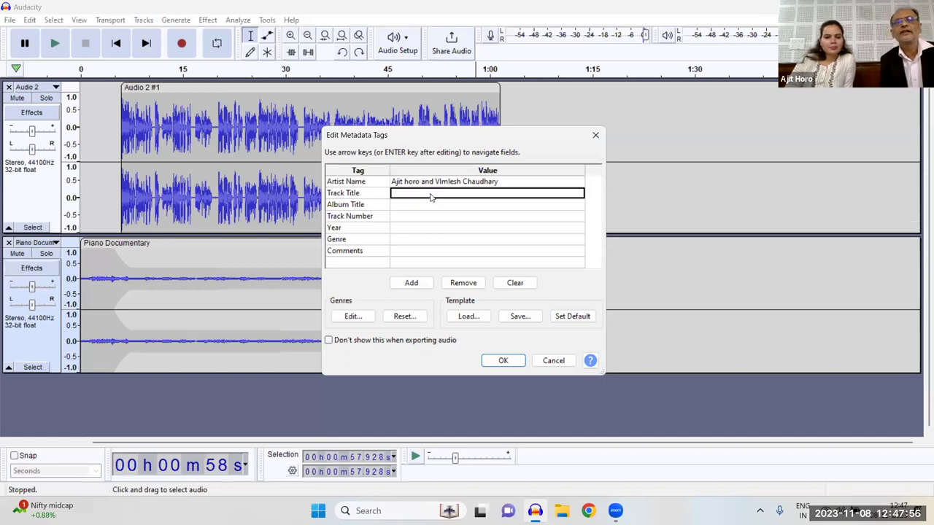
pyautogui.click(430, 194)
pyautogui.write('Audacity practicv')
pyautogui.press('BackSpace')
pyautogui.write('e')
# - Add track number 1 and year 2023, confirm the tags to export, and minimize the window
pyautogui.click(418, 207)
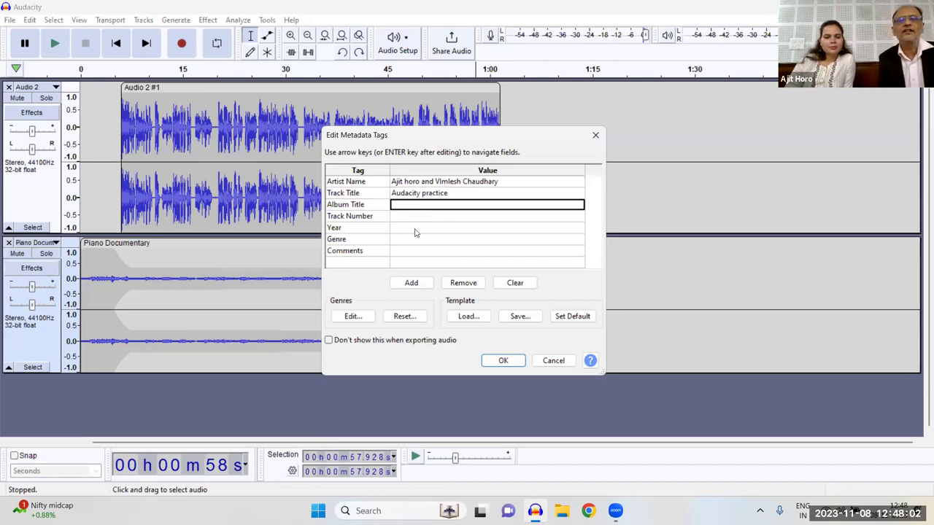
pyautogui.click(419, 217)
pyautogui.write('1')
pyautogui.click(415, 229)
pyautogui.write('2023')
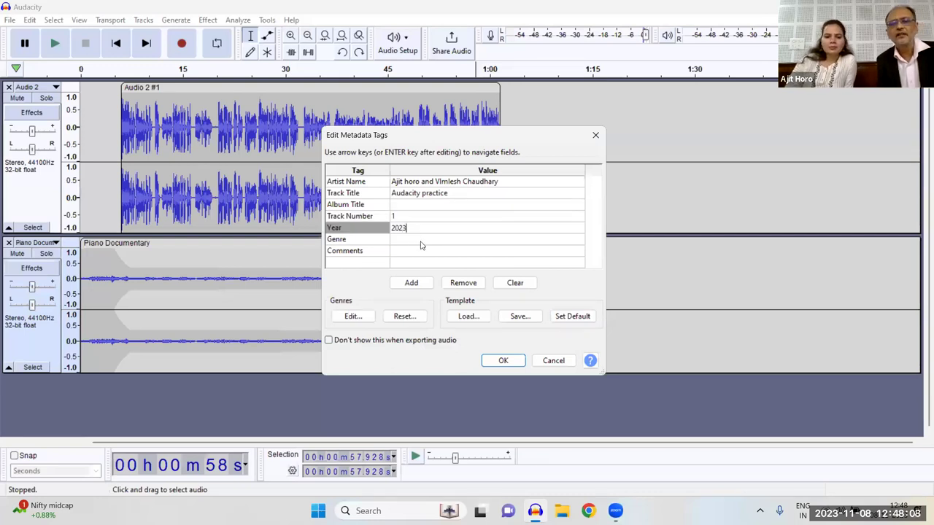
pyautogui.click(503, 362)
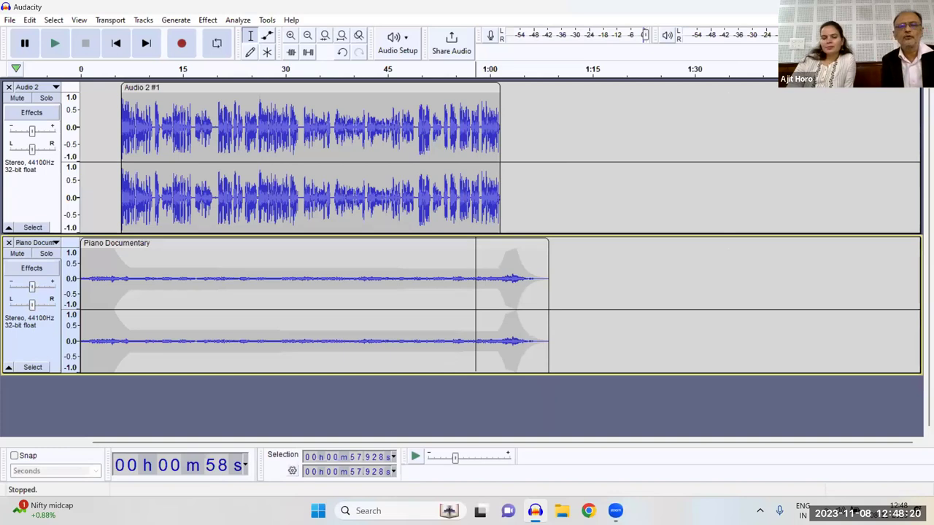
pyautogui.press('super+Down')
pyautogui.press('super+Down')
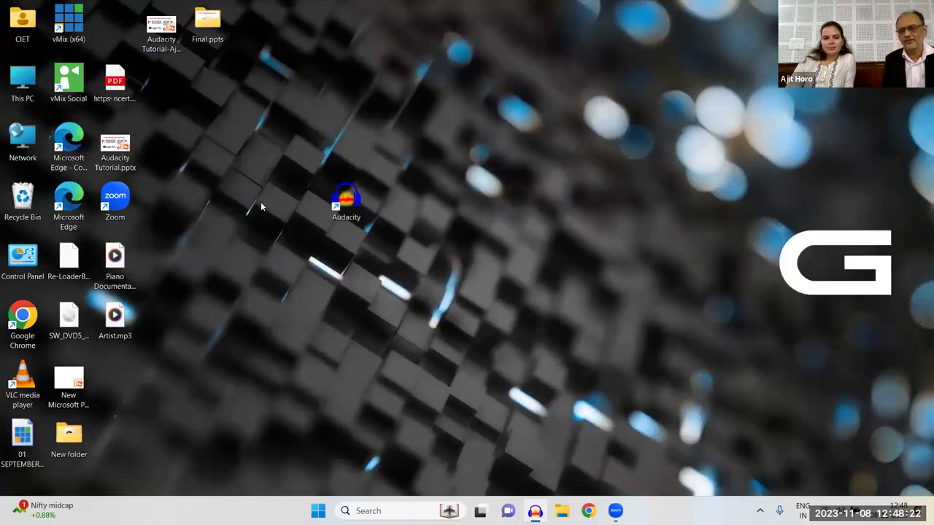
# - Show the Desktop folder in This PC, select Audacity practice.mp3, and widen the Contributing artists column
pyautogui.doubleClick(22, 82)
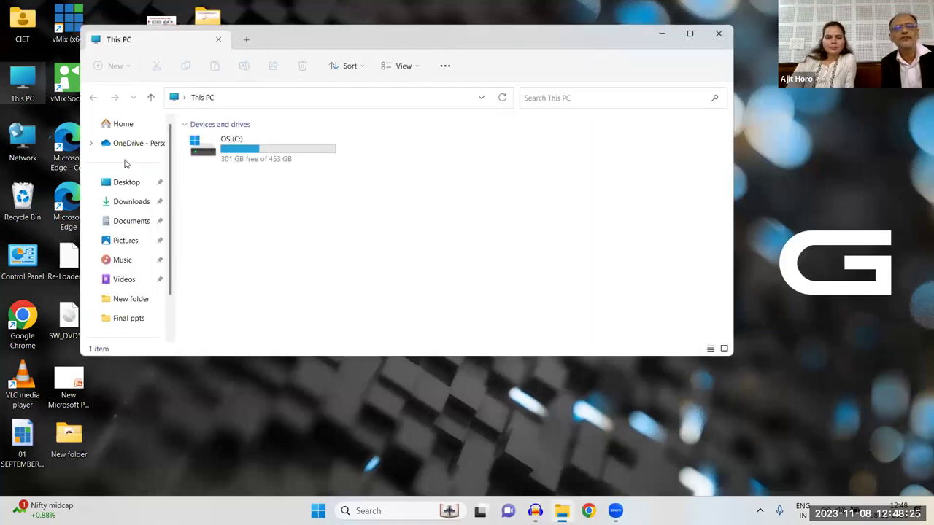
pyautogui.click(143, 130)
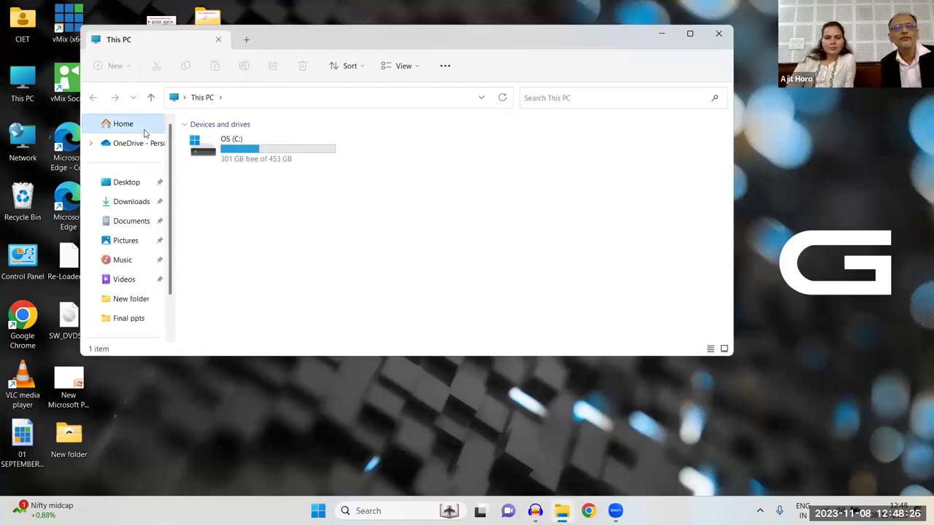
pyautogui.click(149, 188)
pyautogui.click(256, 224)
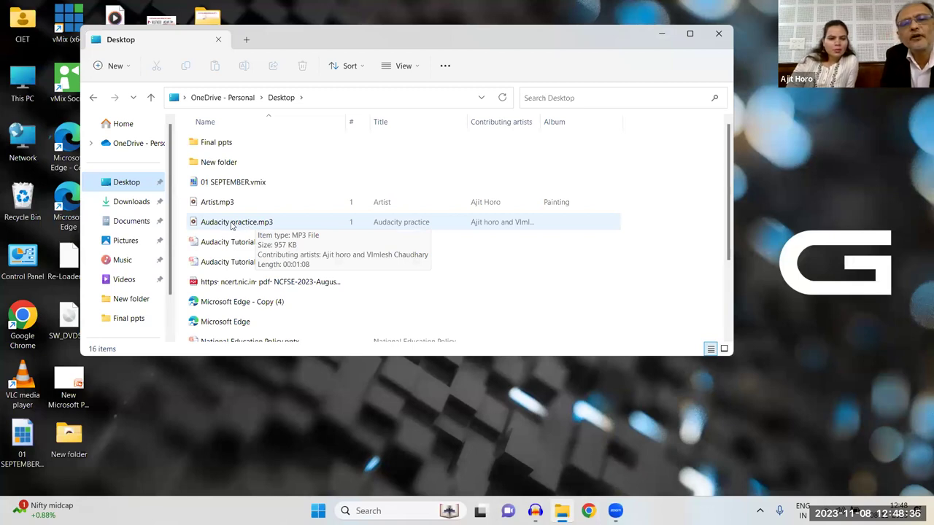
pyautogui.click(232, 227)
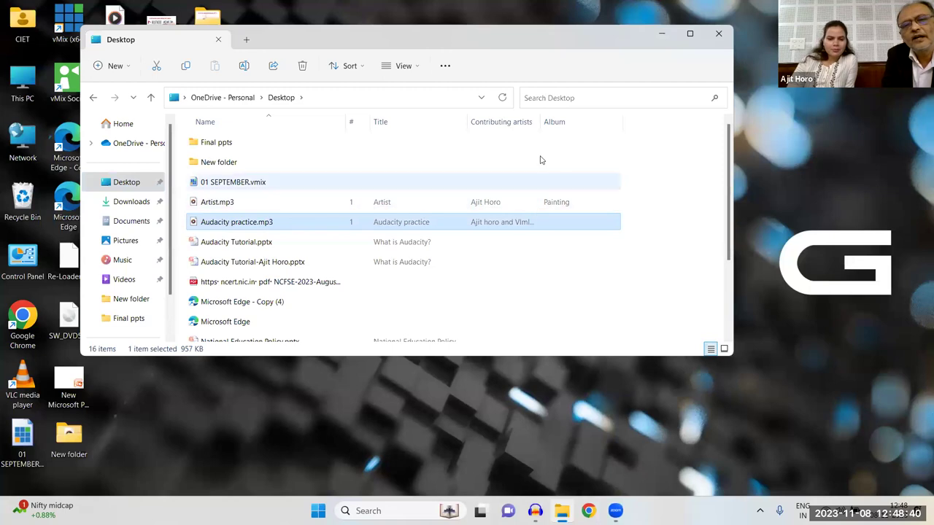
pyautogui.moveTo(539, 118); pyautogui.dragTo(586, 118)
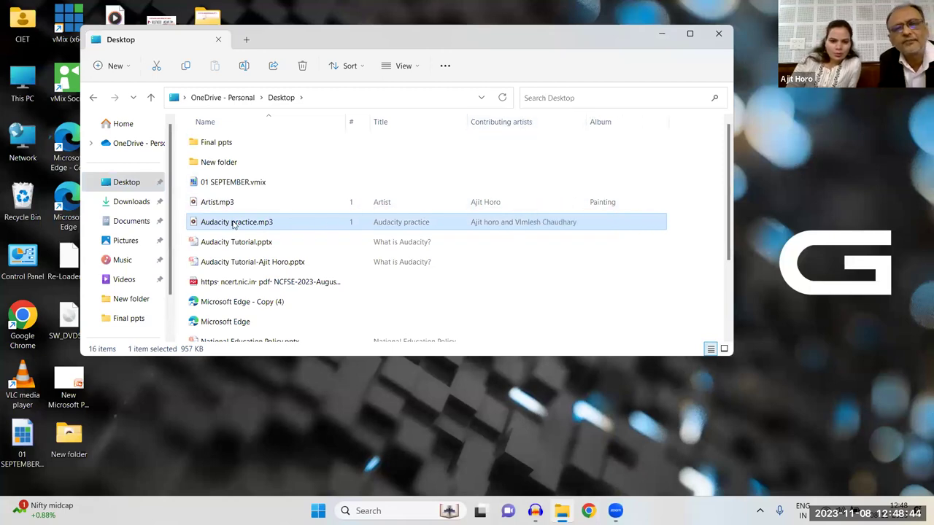
# - Play Audacity practice.mp3 through its full 1:08 in Media Player after checking volume, then close it
pyautogui.doubleClick(347, 219)
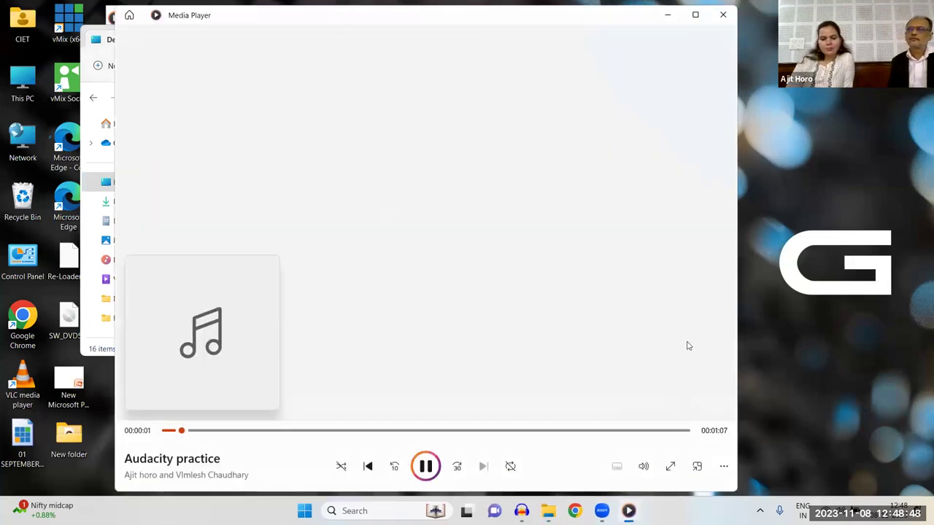
pyautogui.click(853, 510)
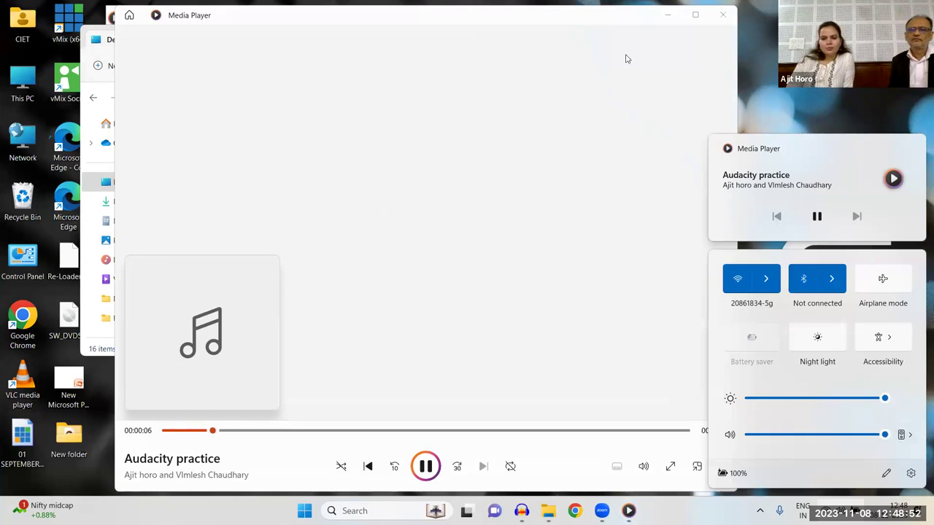
pyautogui.click(562, 180)
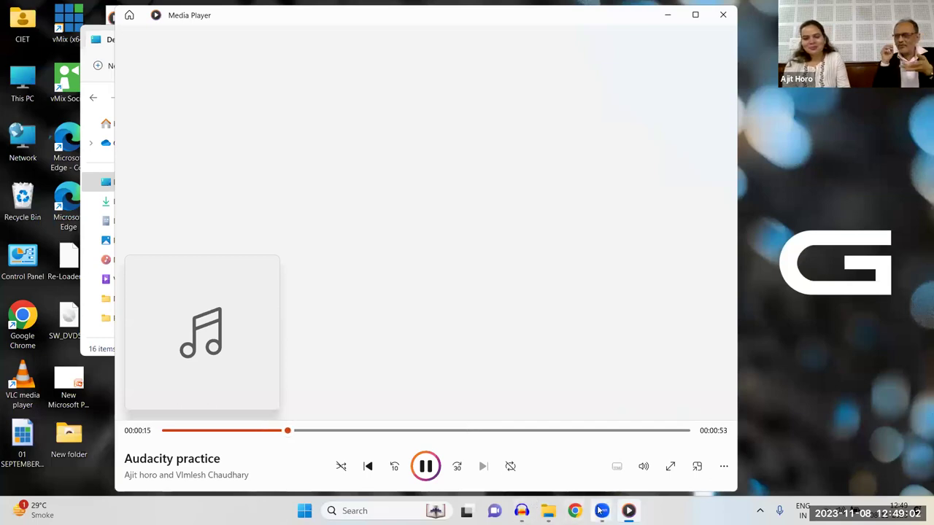
pyautogui.moveTo(601, 511)
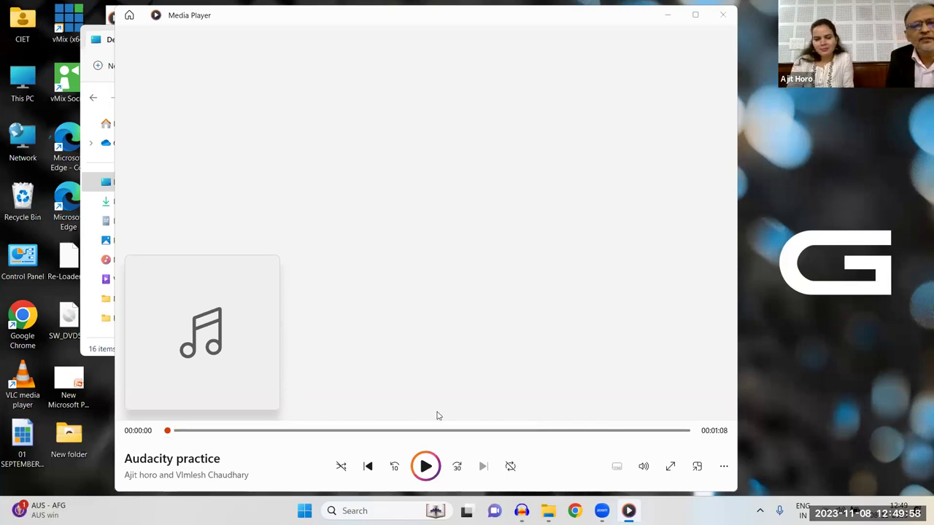
pyautogui.click(722, 14)
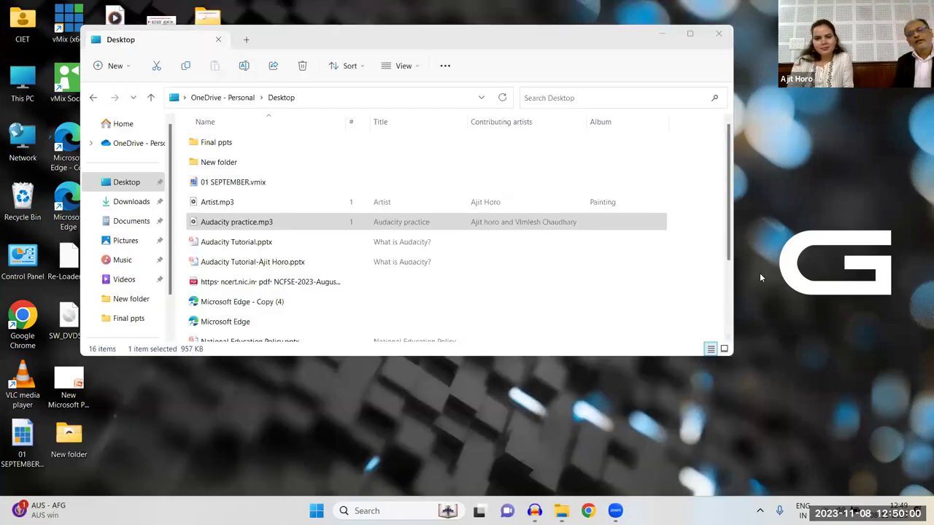